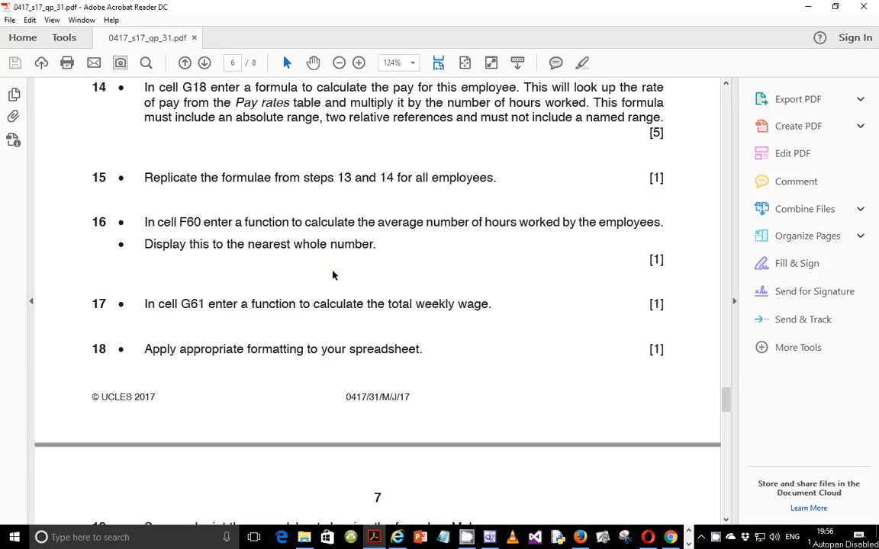
- Read task 17 in the exam paper and switch to the 1731emp0001 workbook in Excel
scroll(333, 275, down, 2)
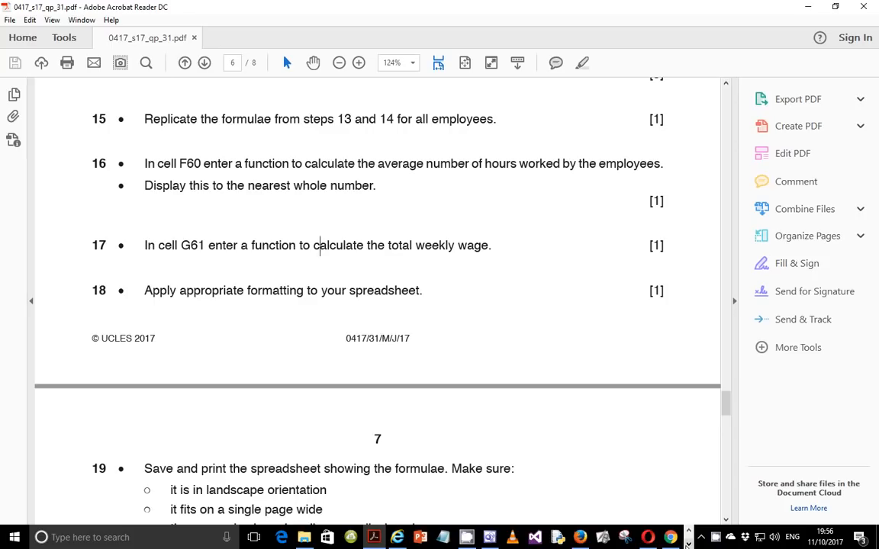
click(688, 544)
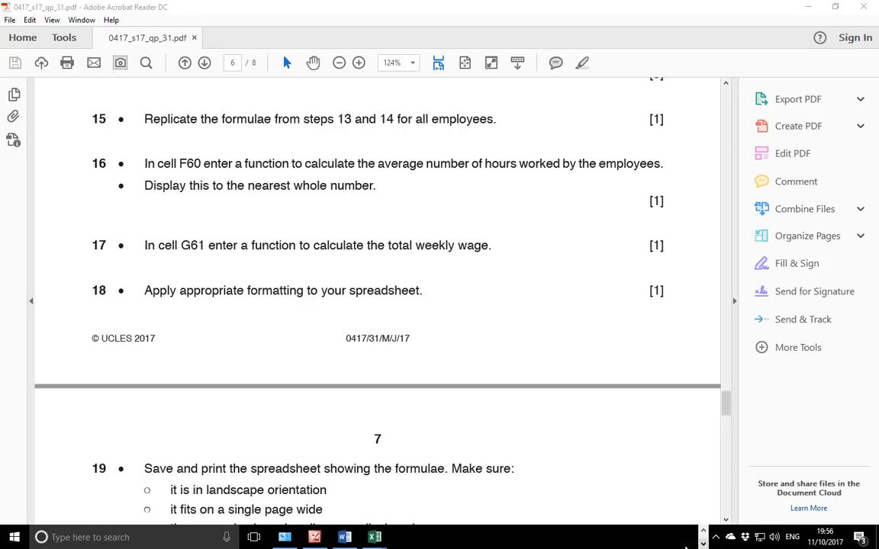
mouse_move(375, 537)
click(413, 518)
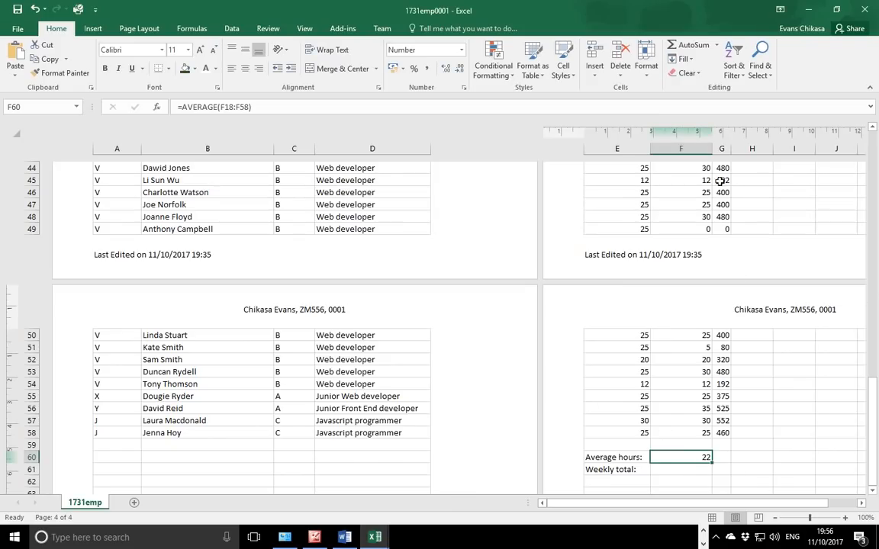
- Enter the formula =SUM(G18:G58) in cell G61 to calculate the total weekly wage
click(721, 148)
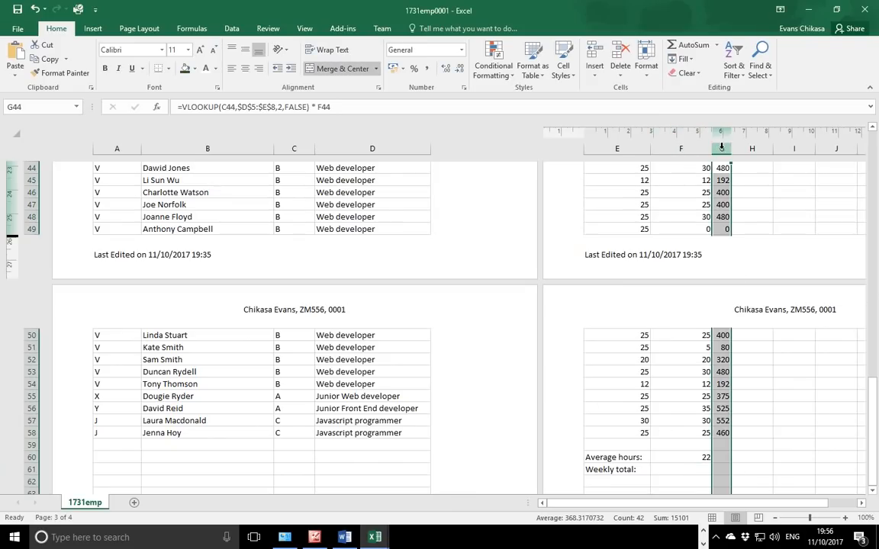
click(717, 470)
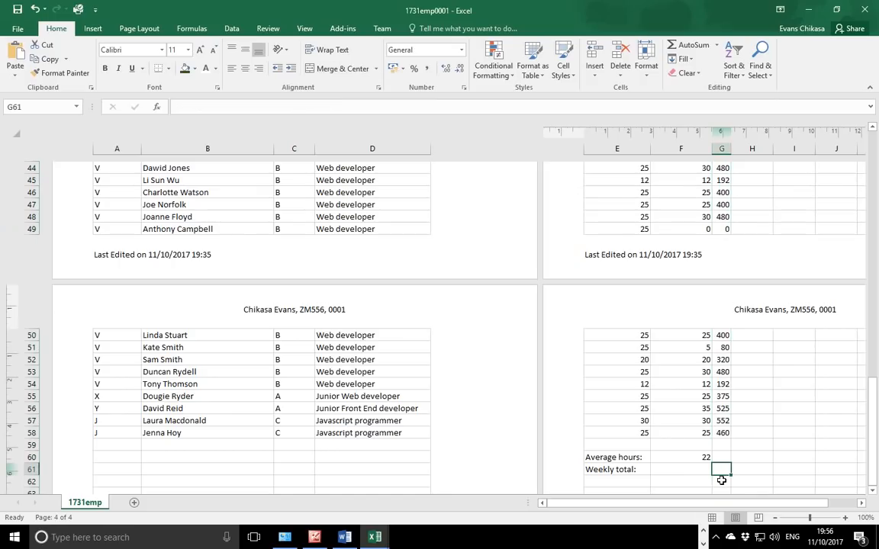
text(=)
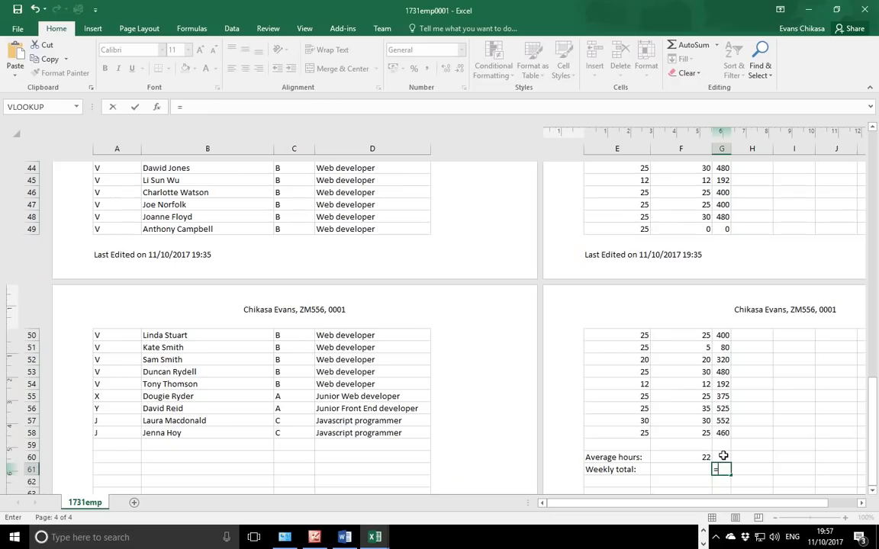
text(sum)
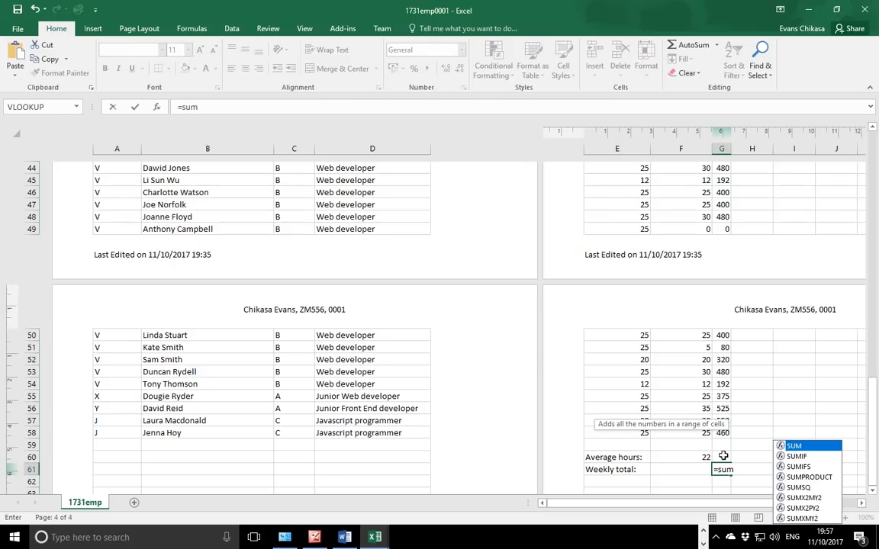
text(()
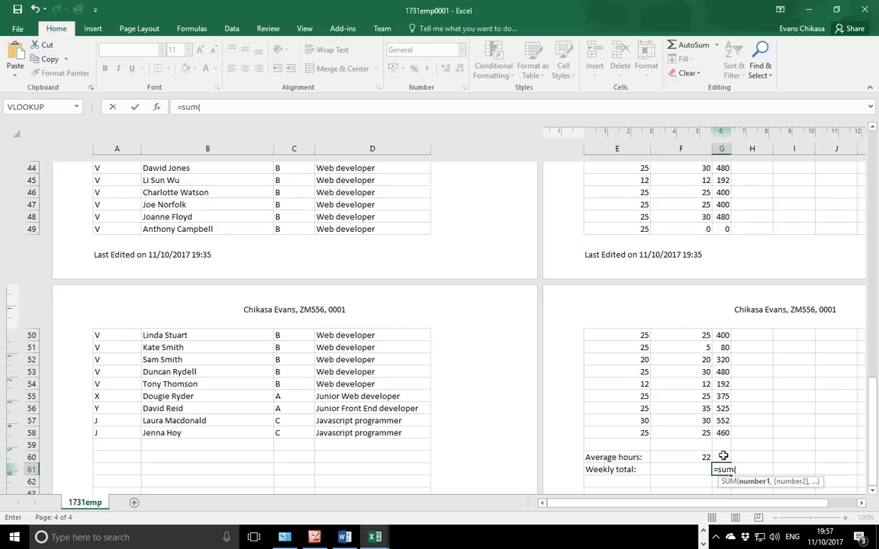
text(g18:)
click(722, 433)
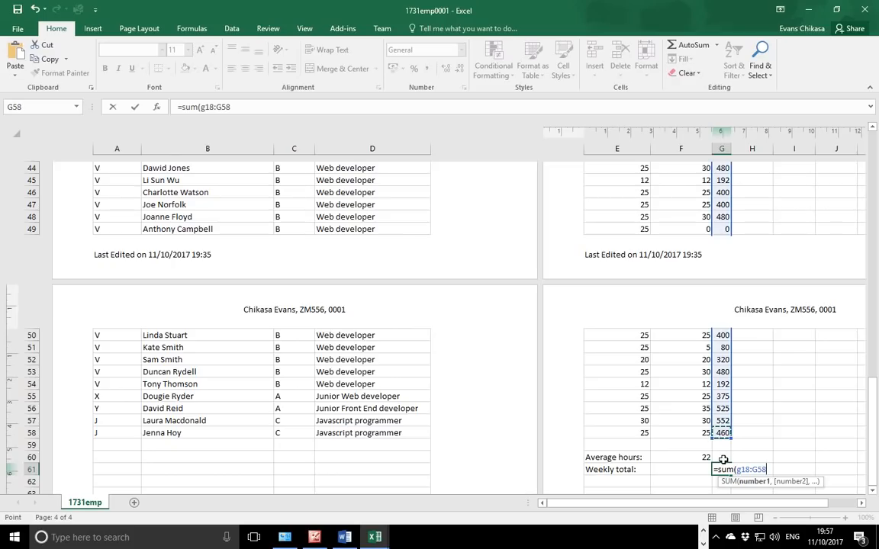
text())
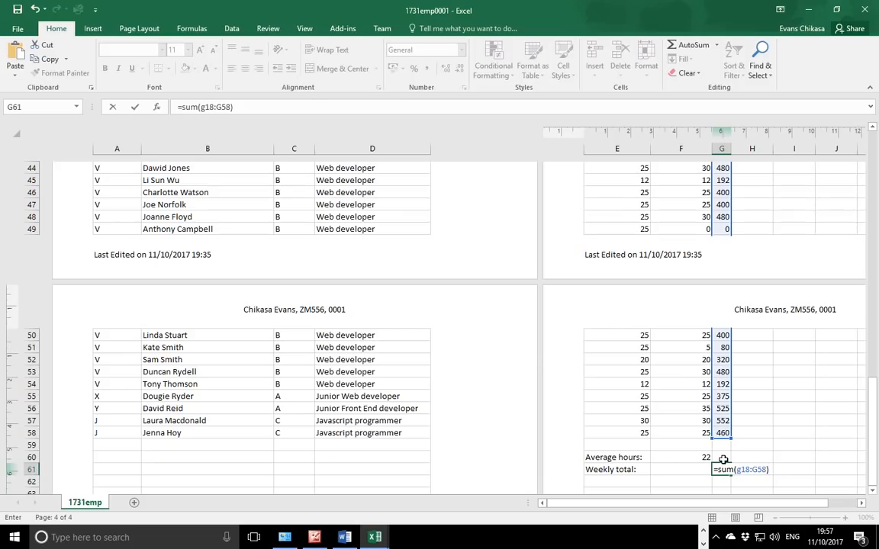
key(Return)
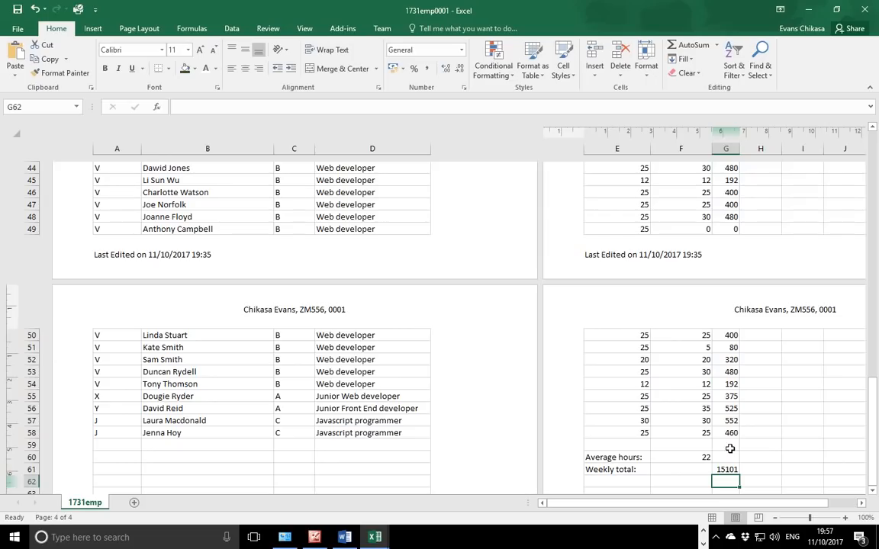
- Switch to the exam paper in Acrobat Reader, highlight the task 18 instruction and return to the 1731emp0001 workbook in Excel
click(703, 530)
click(377, 537)
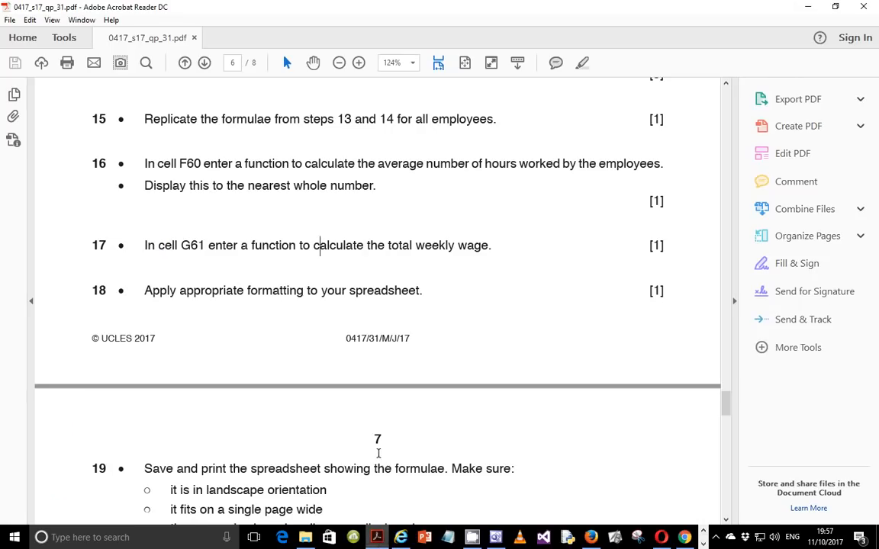
drag(143, 292, 473, 337)
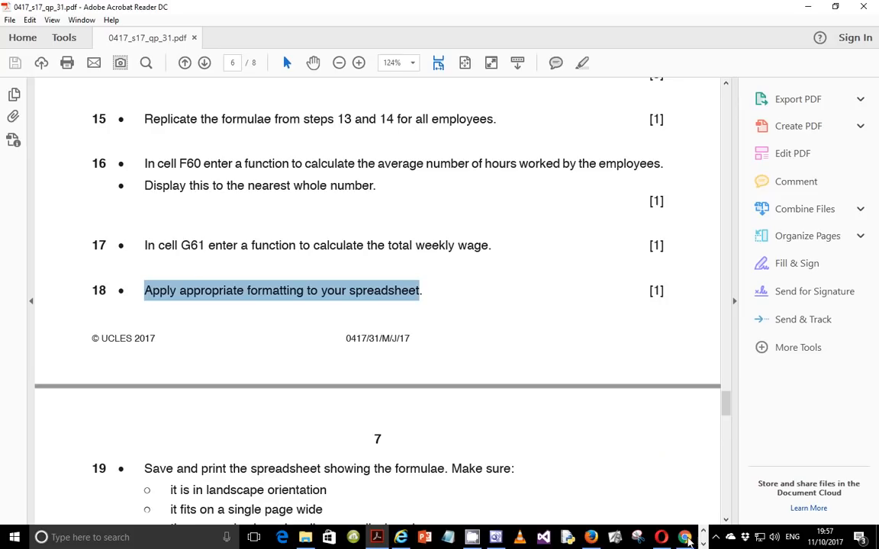
mouse_move(376, 534)
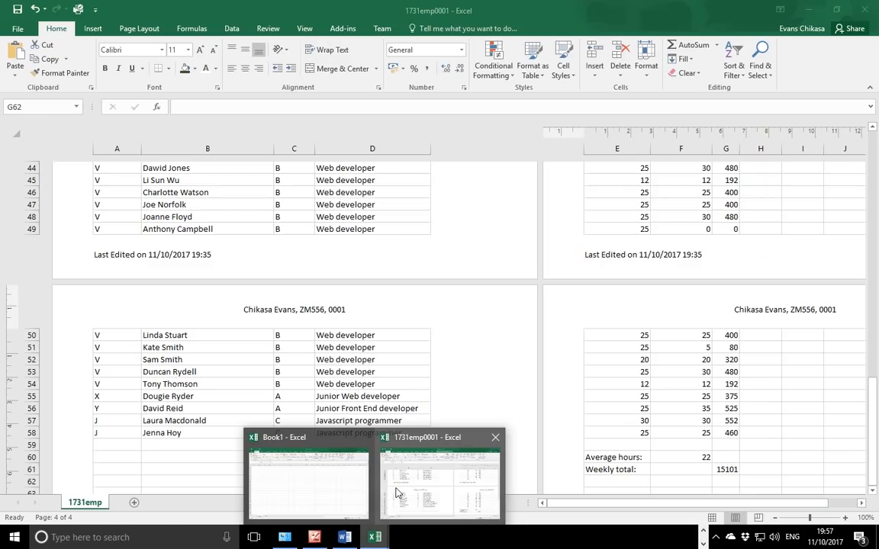
click(390, 503)
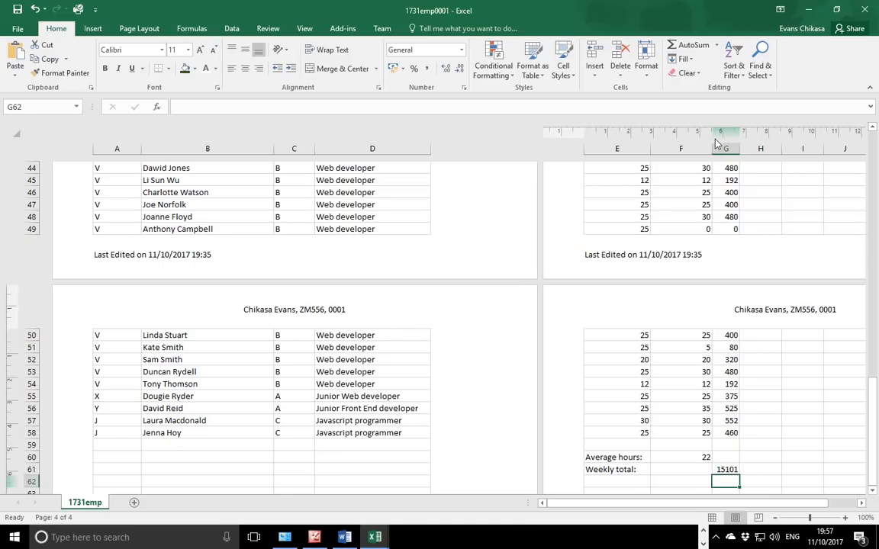
- Format the employees' pay values in G18:G58 as Currency with two decimal places and the $ English (Canada) symbol
scroll(744, 225, up, 8)
scroll(744, 225, up, 7)
scroll(733, 248, down, 5)
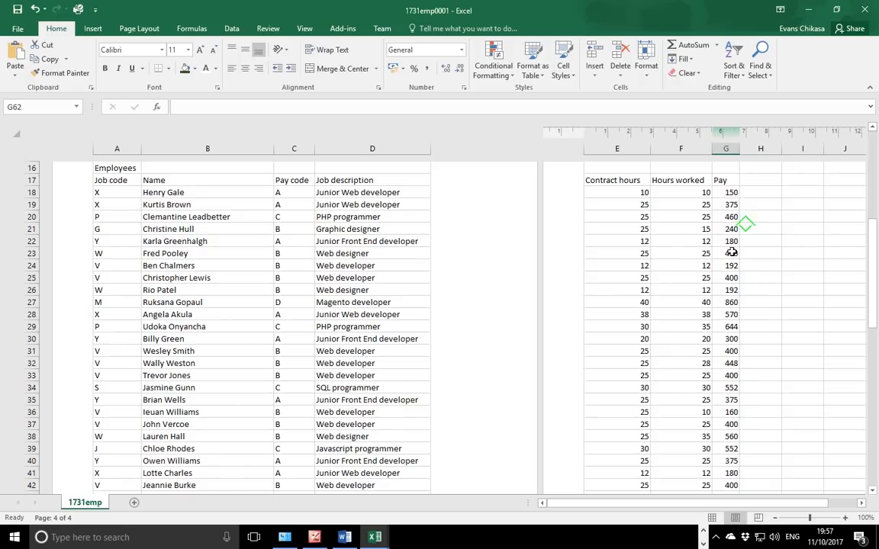
click(730, 195)
drag(730, 195, 724, 470)
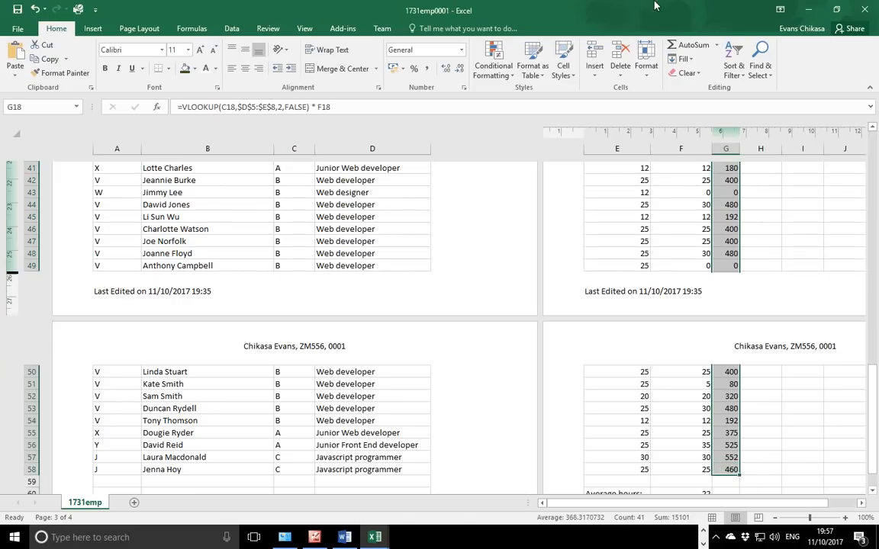
right_click(728, 183)
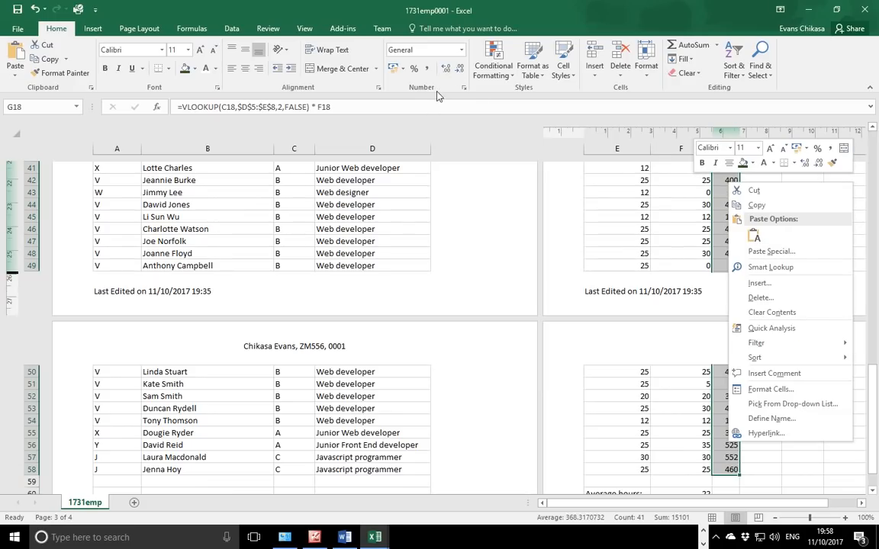
click(464, 89)
click(464, 90)
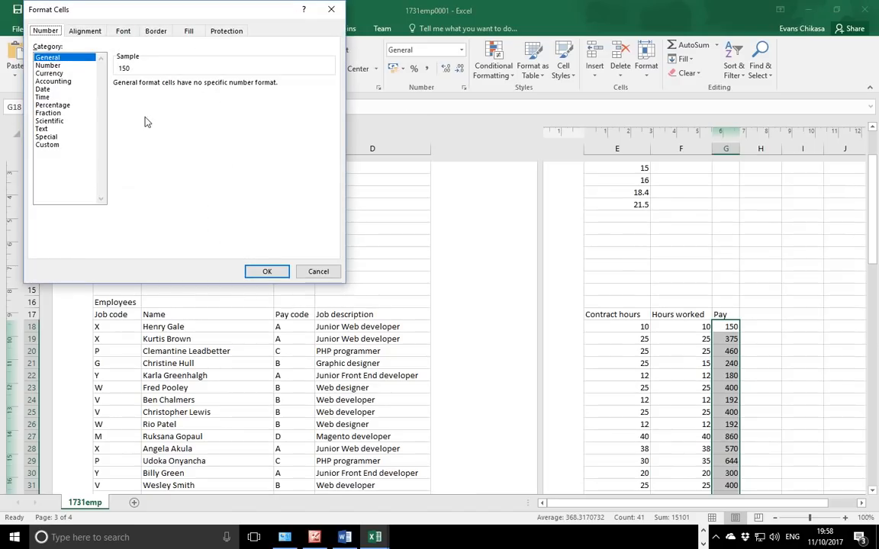
click(58, 73)
click(157, 98)
scroll(180, 133, down, 3)
scroll(179, 134, down, 6)
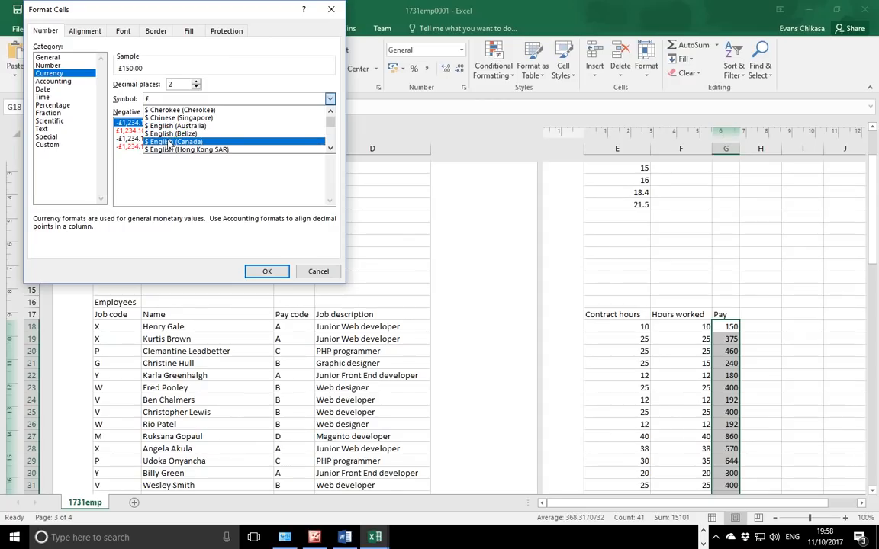
click(169, 142)
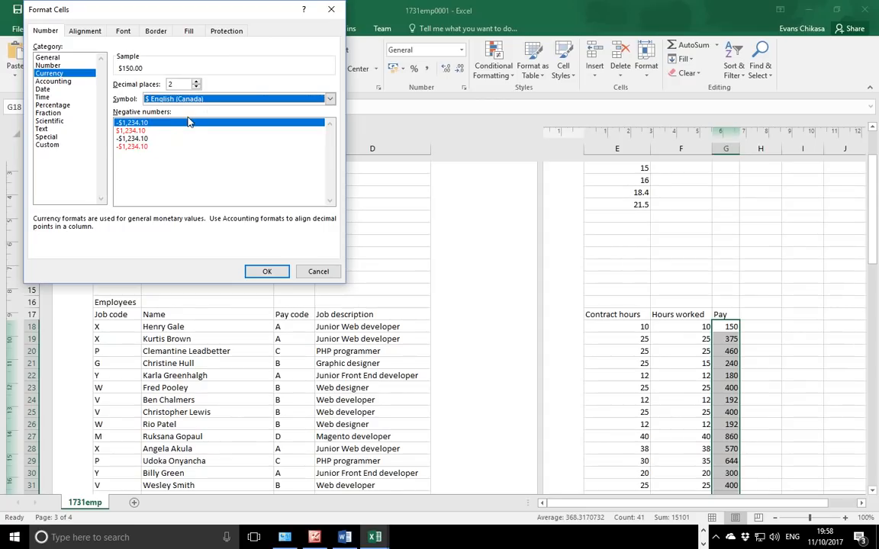
click(268, 273)
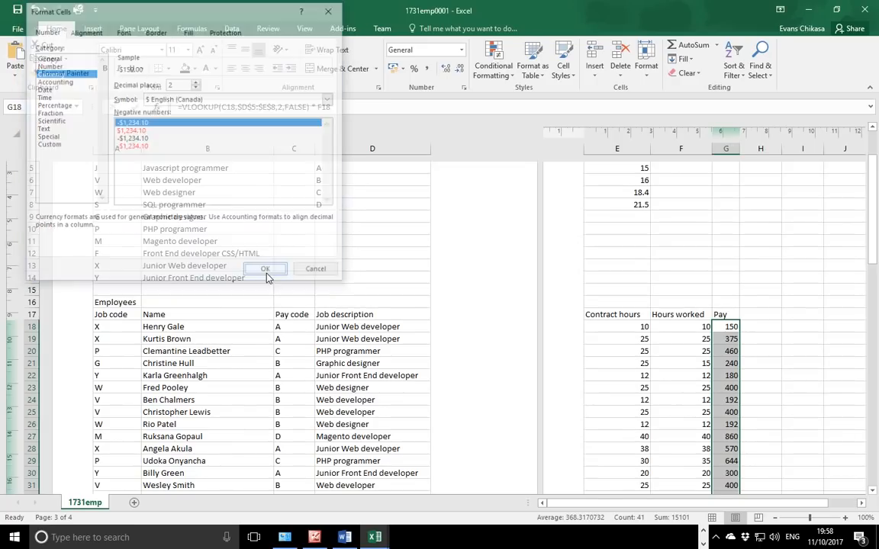
- Format the weekly total in G61 as Currency with two decimal places and the $ Chinese (Singapore) symbol
scroll(659, 334, down, 15)
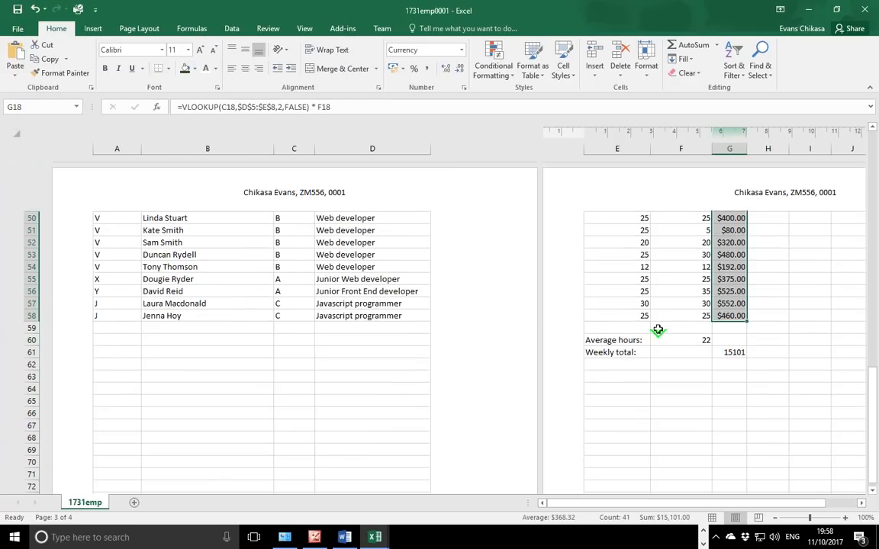
click(729, 352)
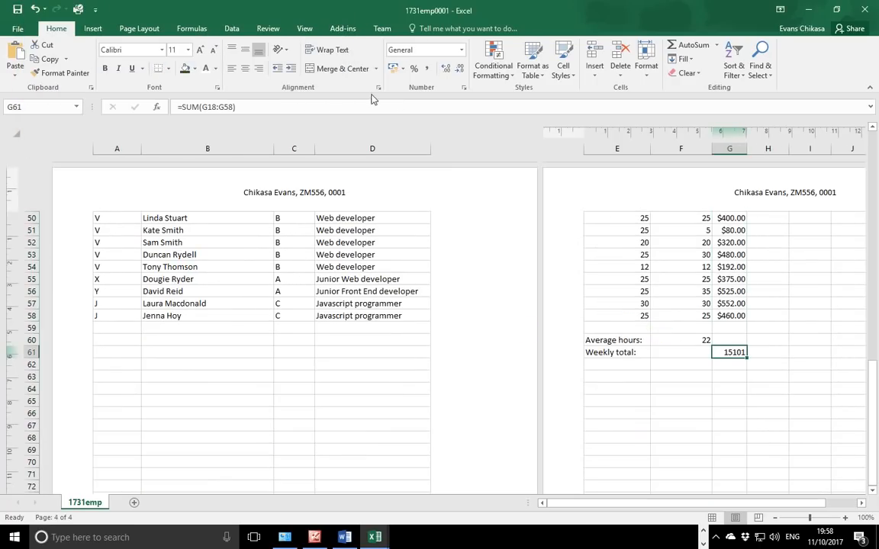
click(463, 87)
click(51, 74)
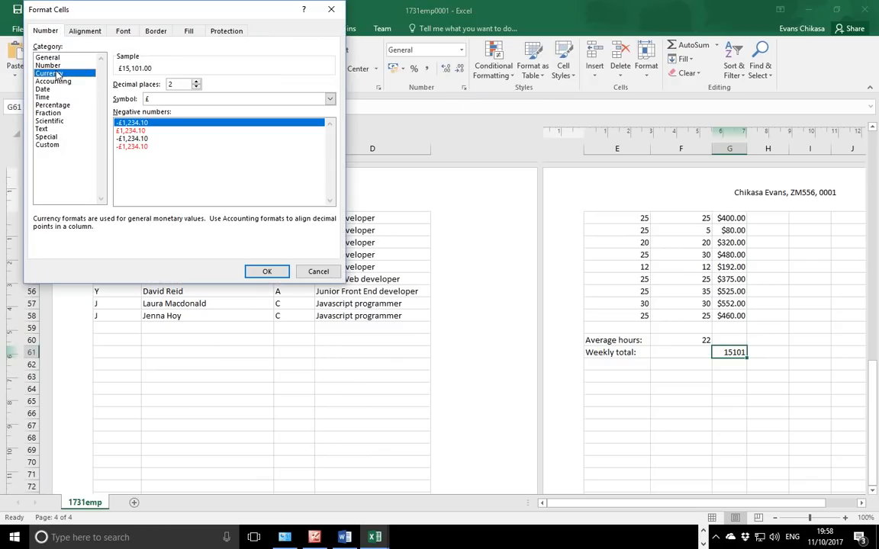
click(179, 100)
scroll(175, 140, down, 10)
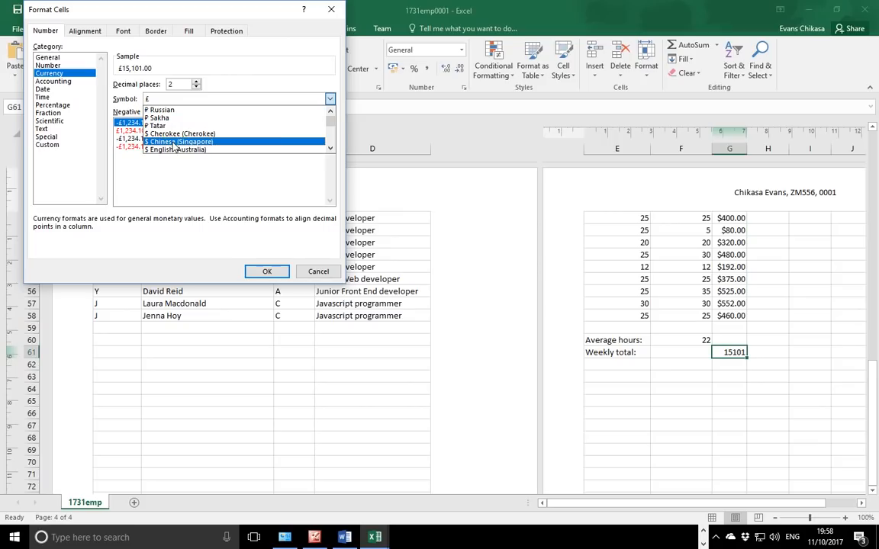
click(174, 143)
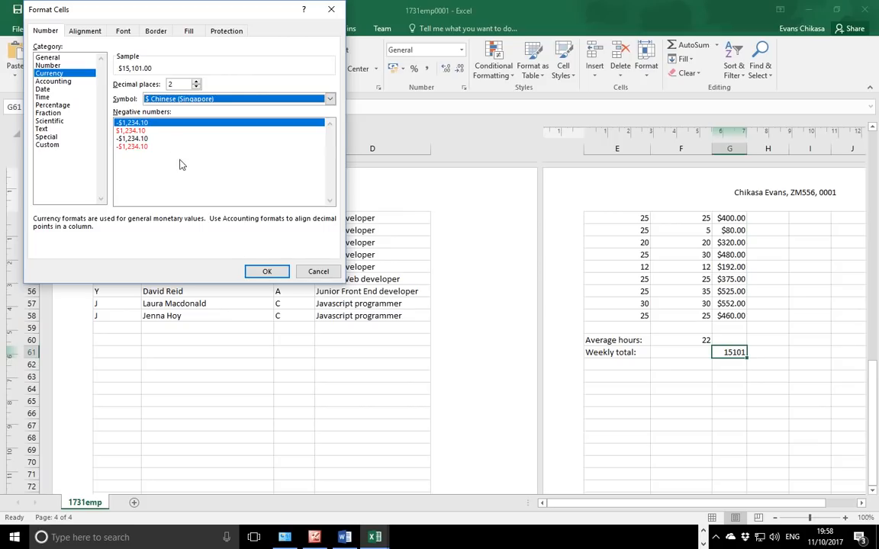
click(267, 273)
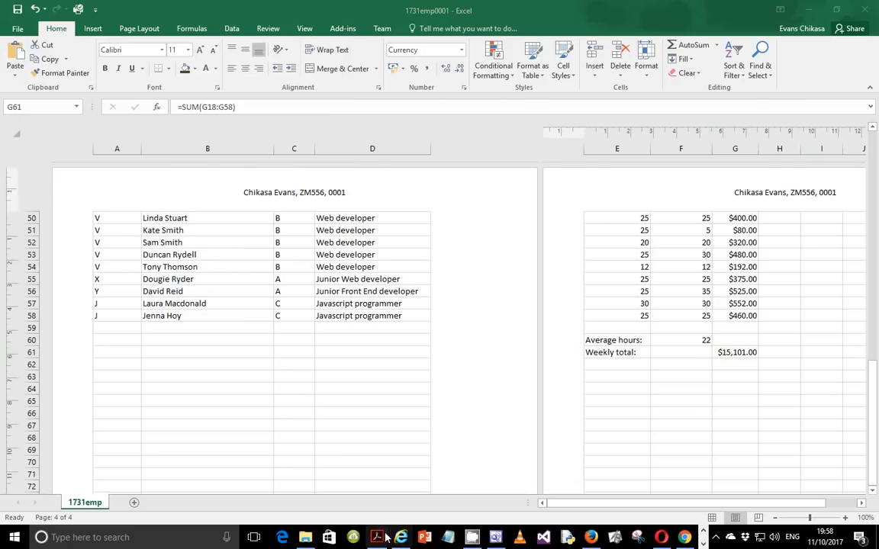
- Check the task 18 formatting instruction again in Acrobat Reader and return to the 1731emp0001 workbook in Excel
click(377, 536)
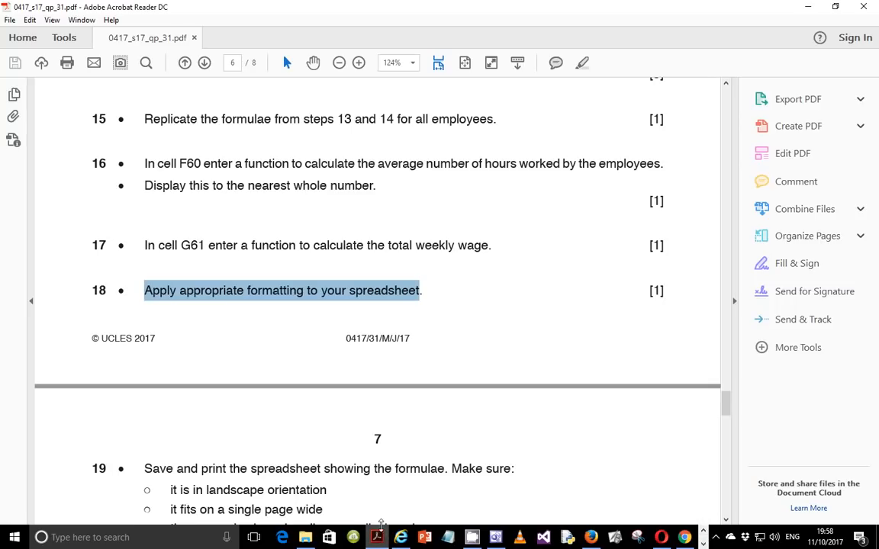
click(702, 544)
click(374, 538)
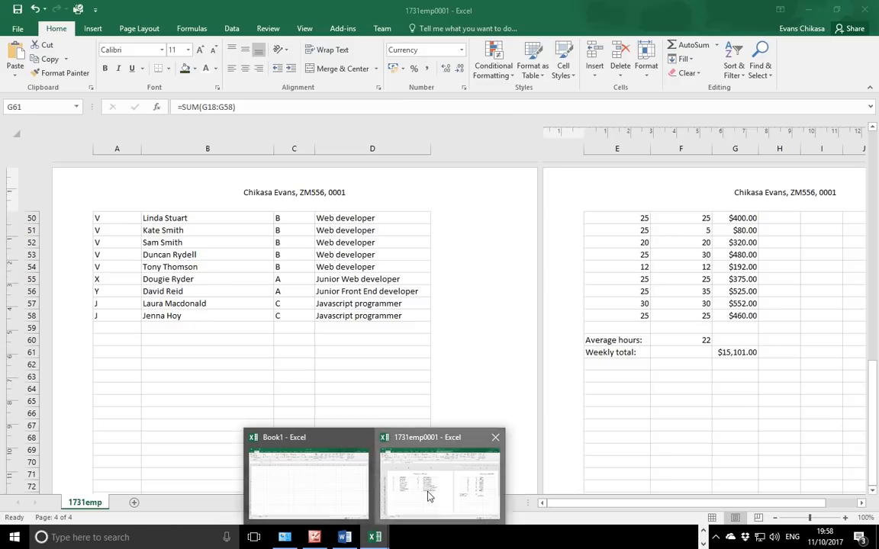
click(428, 497)
- Format the pay rates in E5:E8 as Currency with two decimal places and the $ English (Belize) symbol
scroll(586, 302, up, 15)
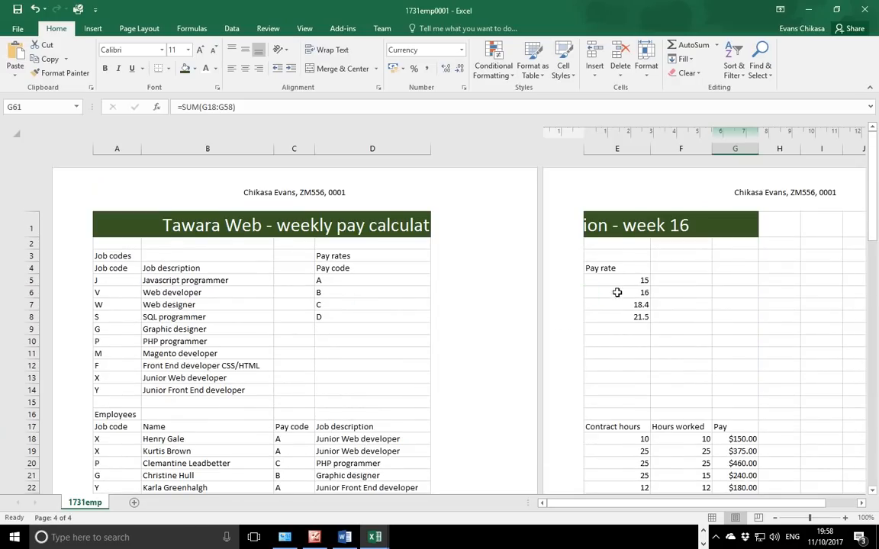
drag(619, 282, 618, 317)
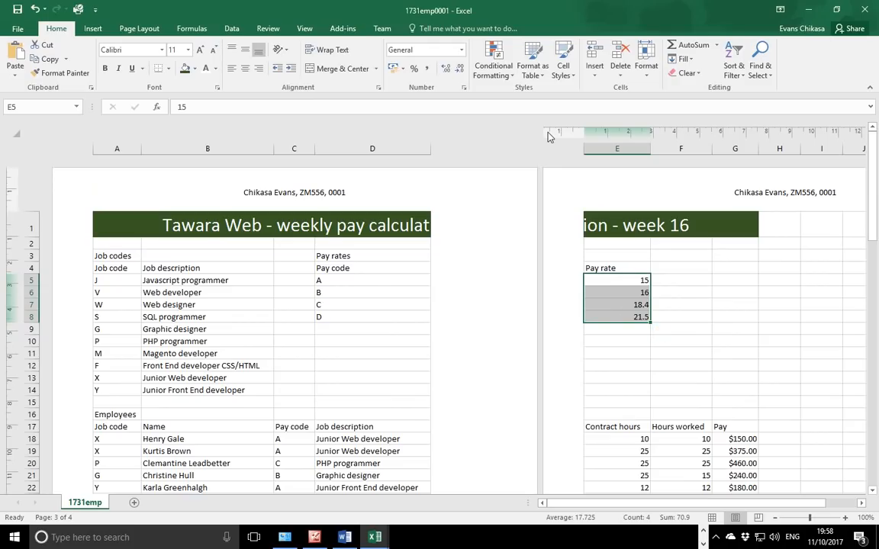
click(463, 87)
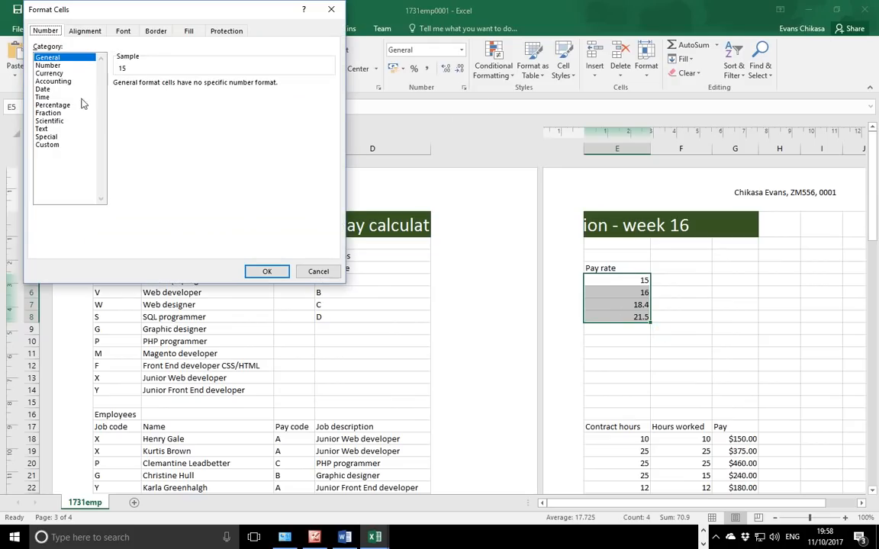
click(50, 74)
click(159, 98)
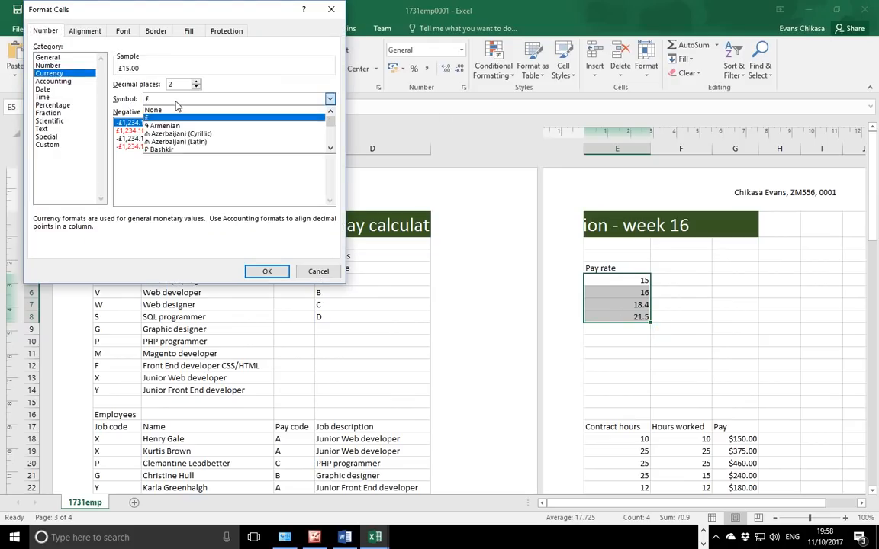
scroll(169, 136, down, 6)
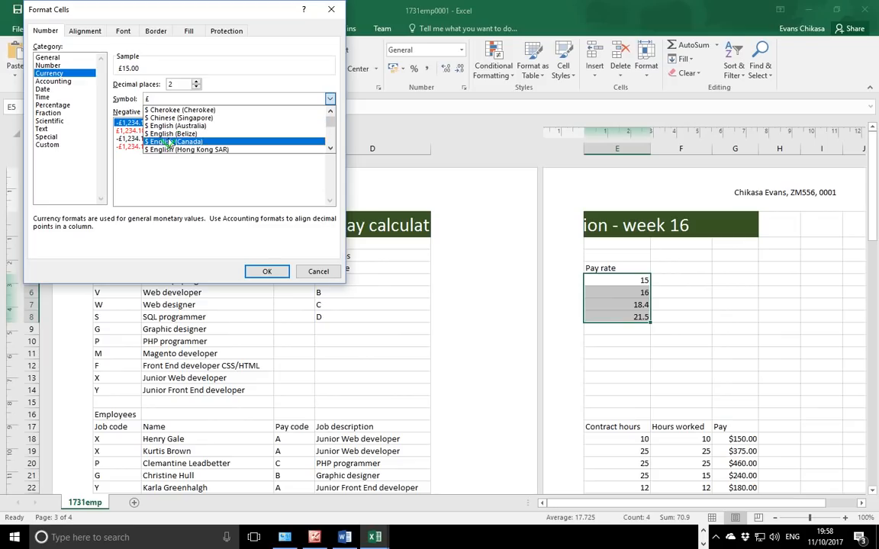
click(171, 134)
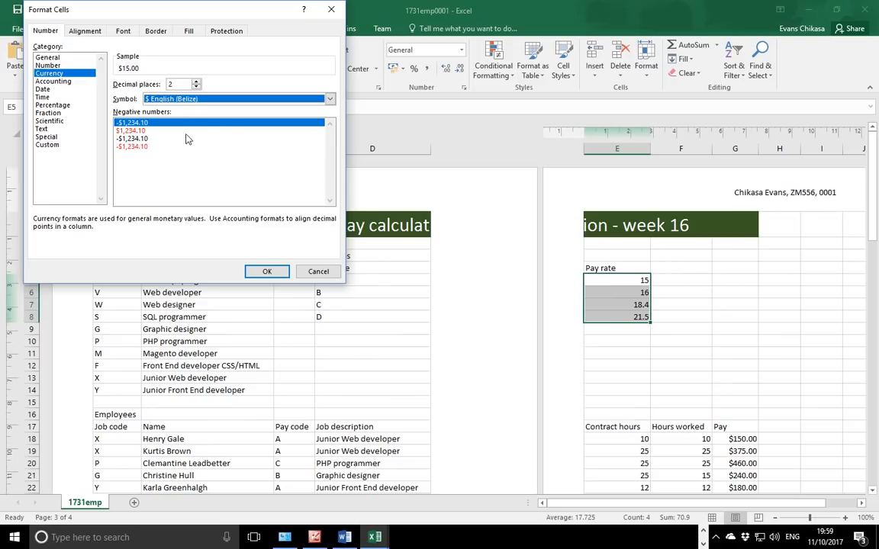
click(267, 273)
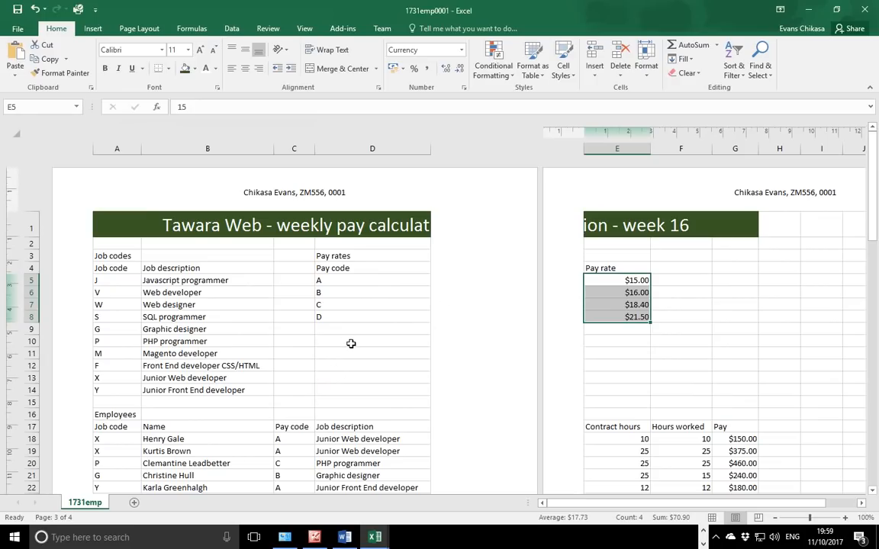
- Look over the currency formatting from the pay rates down to the weekly total
scroll(513, 334, down, 10)
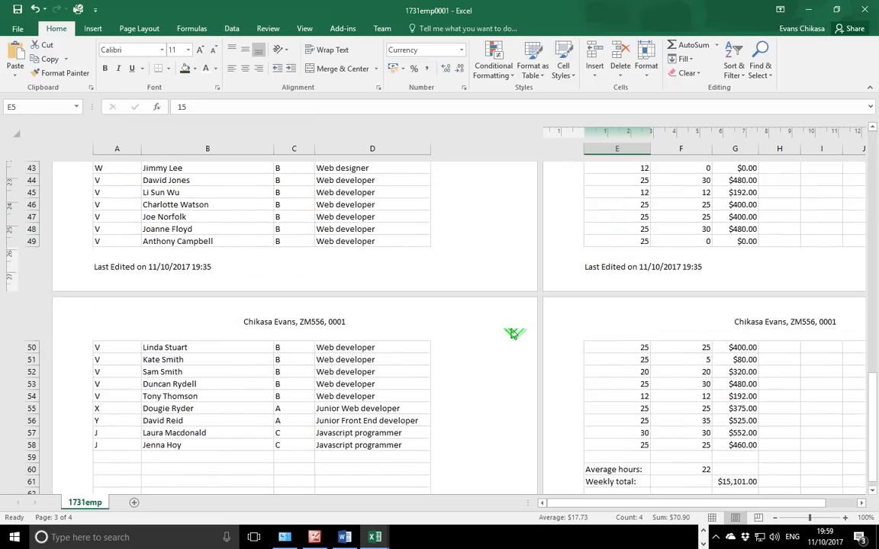
scroll(512, 334, down, 6)
scroll(512, 333, up, 9)
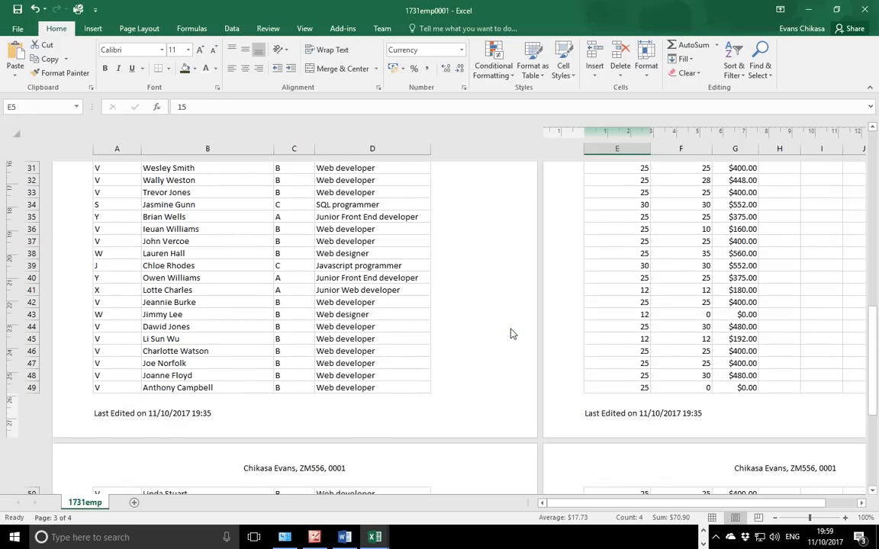
scroll(512, 334, up, 5)
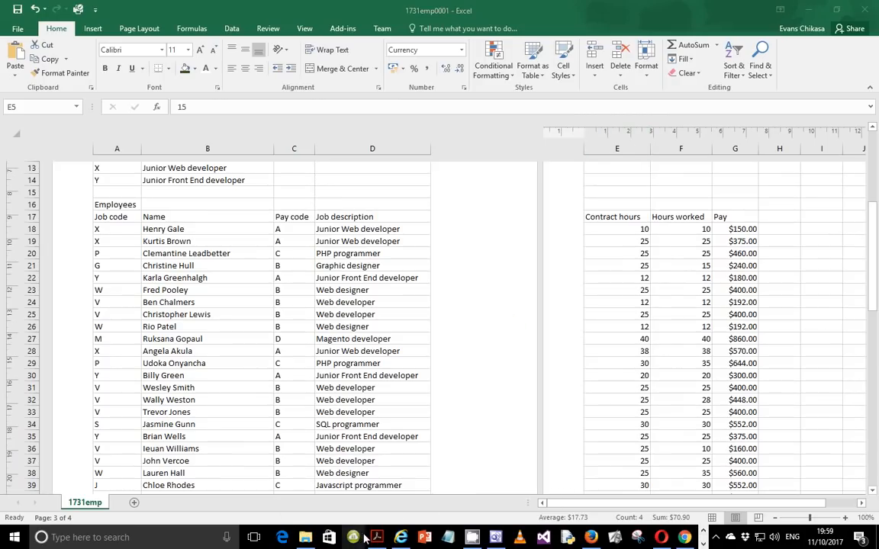
- Read task 19 in Acrobat Reader, highlight its landscape orientation requirement and return to the 1731emp0001 workbook in Excel
click(377, 537)
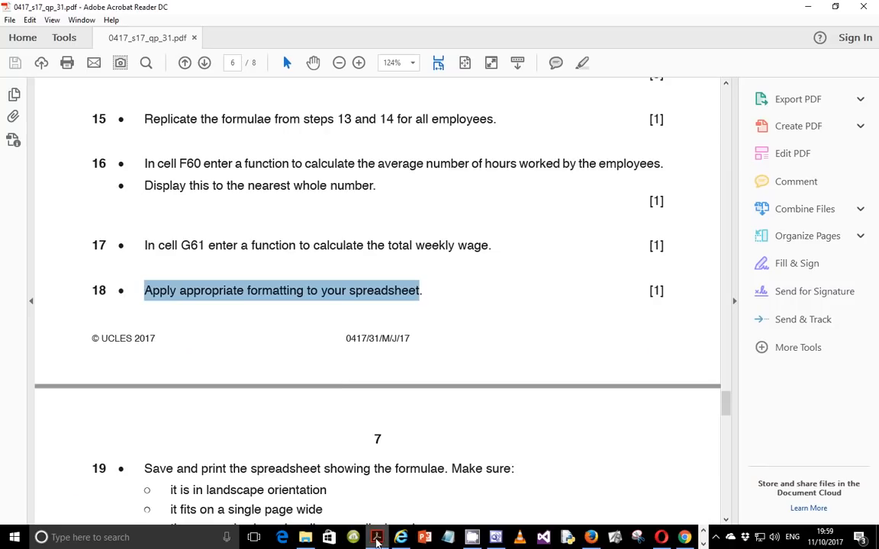
scroll(260, 351, down, 3)
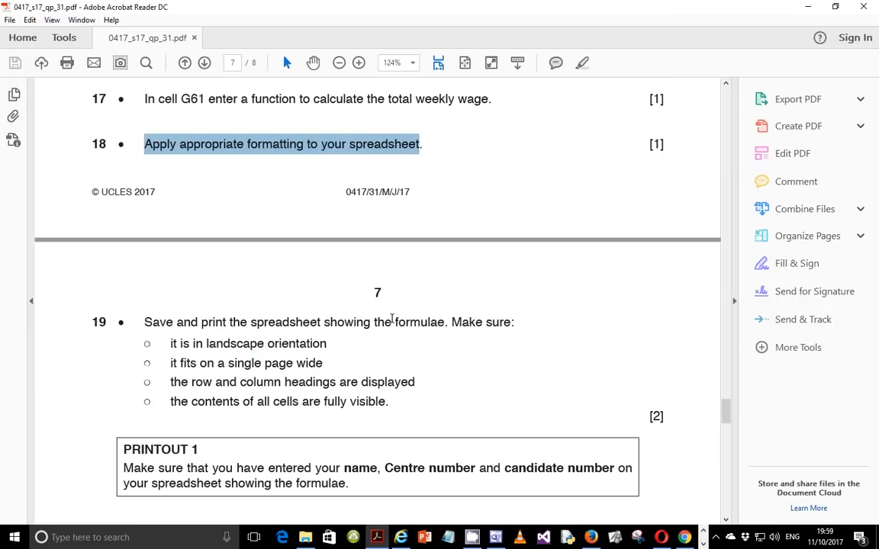
drag(171, 344, 282, 342)
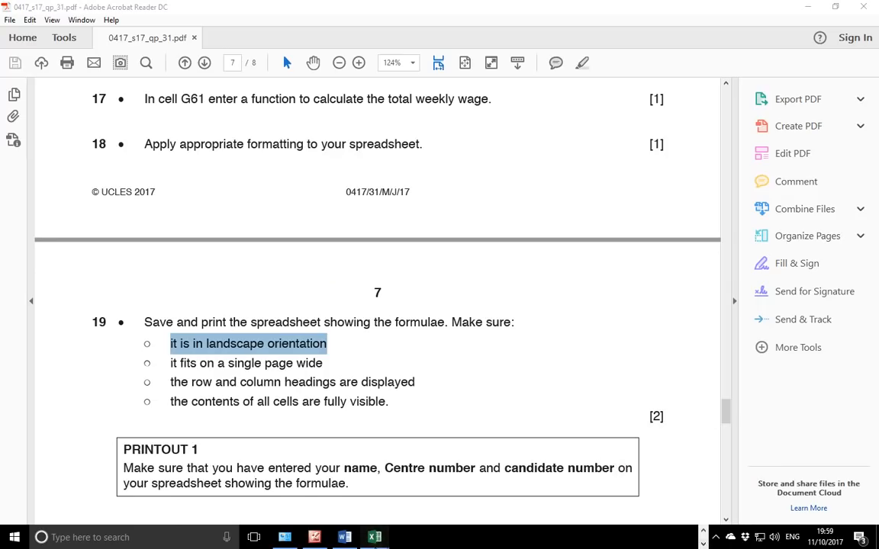
mouse_move(373, 534)
click(447, 491)
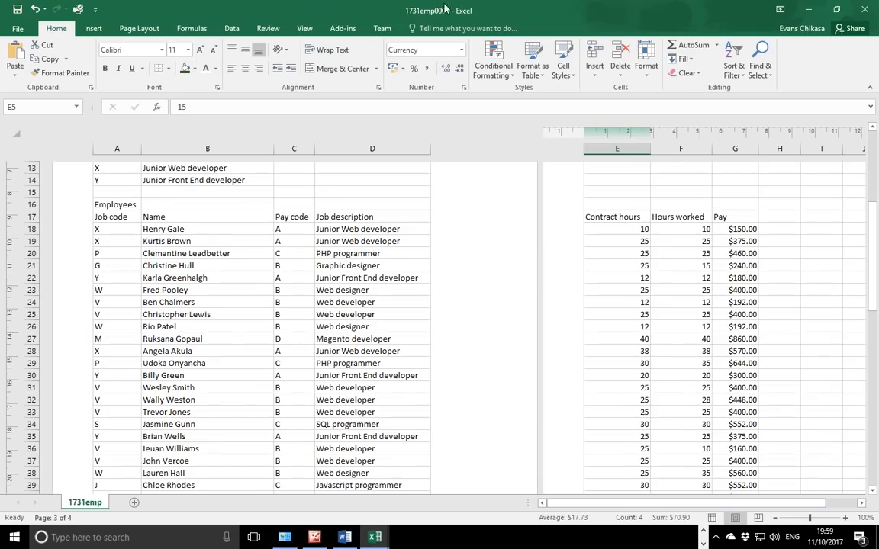
- Show the formulas in the sheet's cells and set the page orientation to Landscape
click(191, 29)
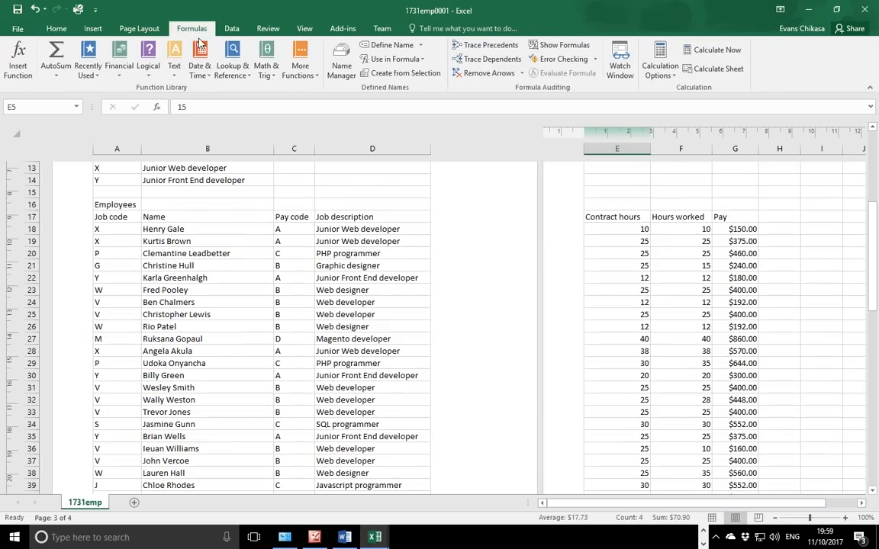
click(556, 45)
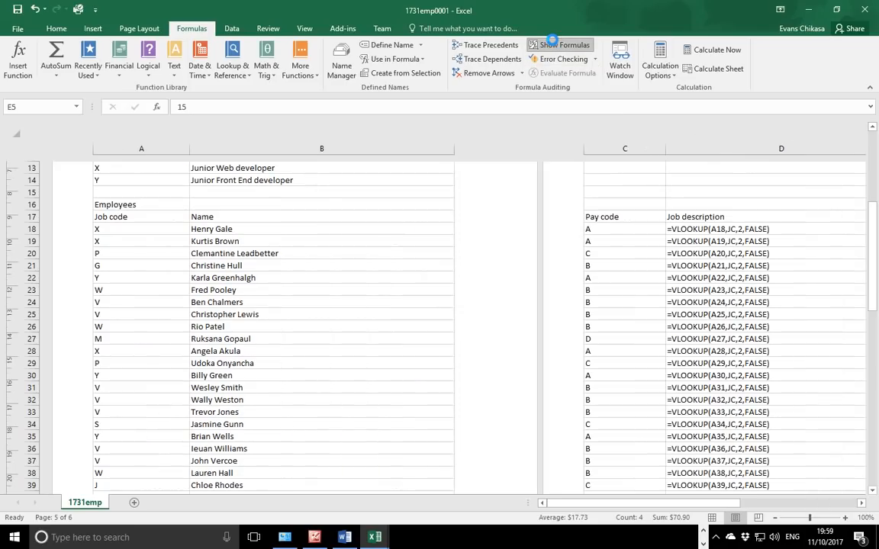
click(139, 29)
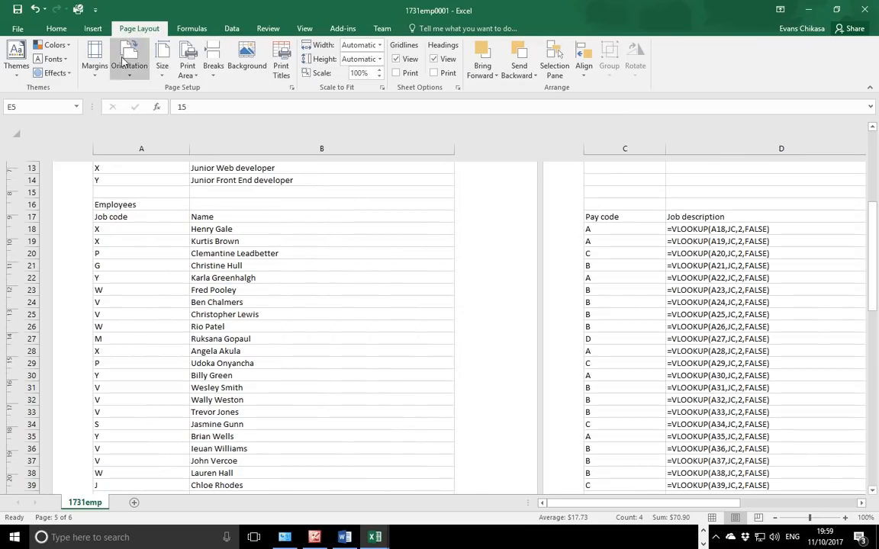
click(130, 72)
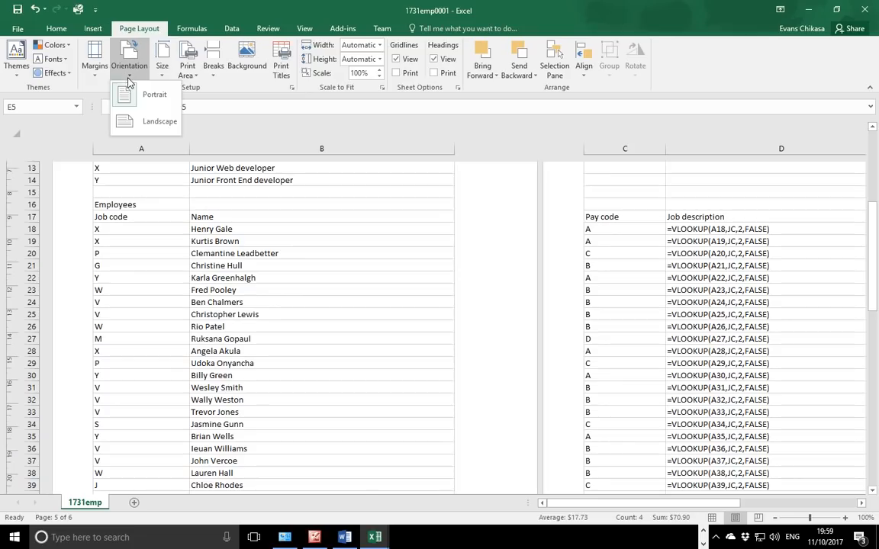
click(150, 122)
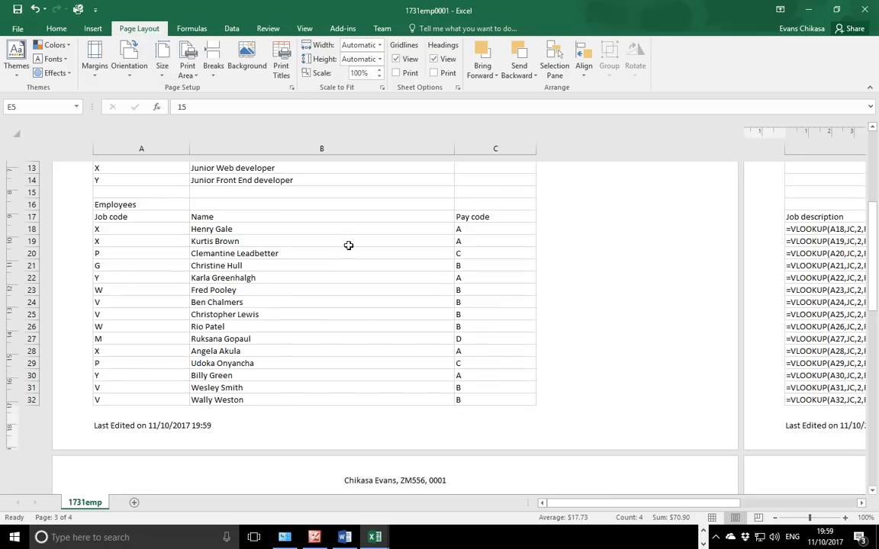
- Highlight task 19's single-page-wide and row and column headings requirements in Acrobat Reader, and return to the 1731emp0001 workbook in Excel
click(703, 531)
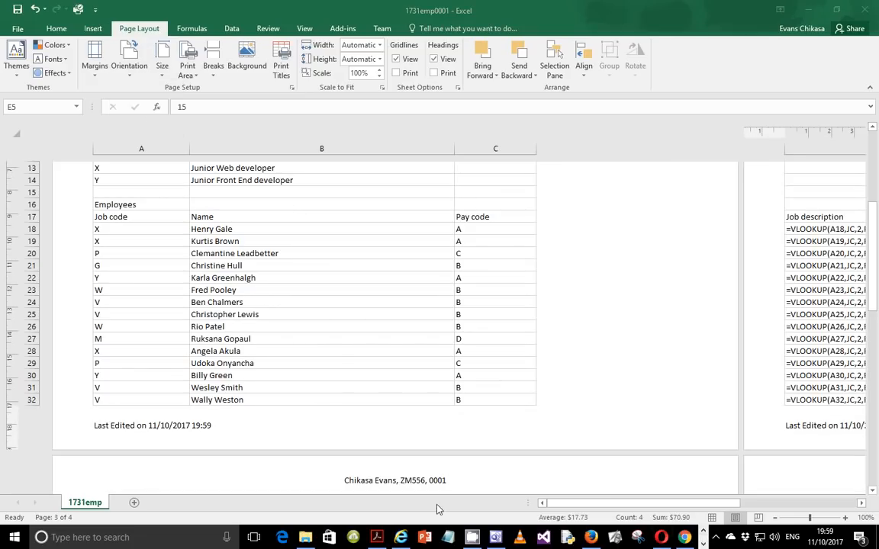
click(377, 537)
drag(174, 363, 321, 363)
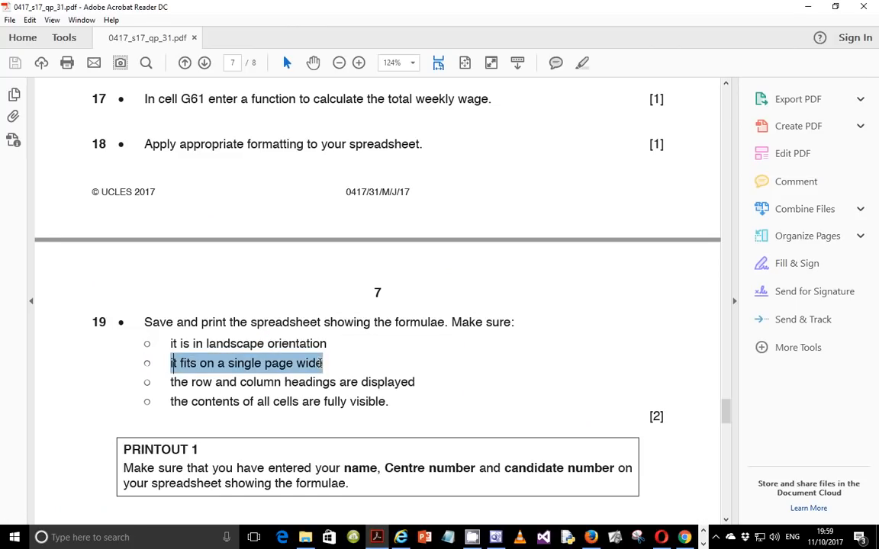
drag(172, 383, 396, 385)
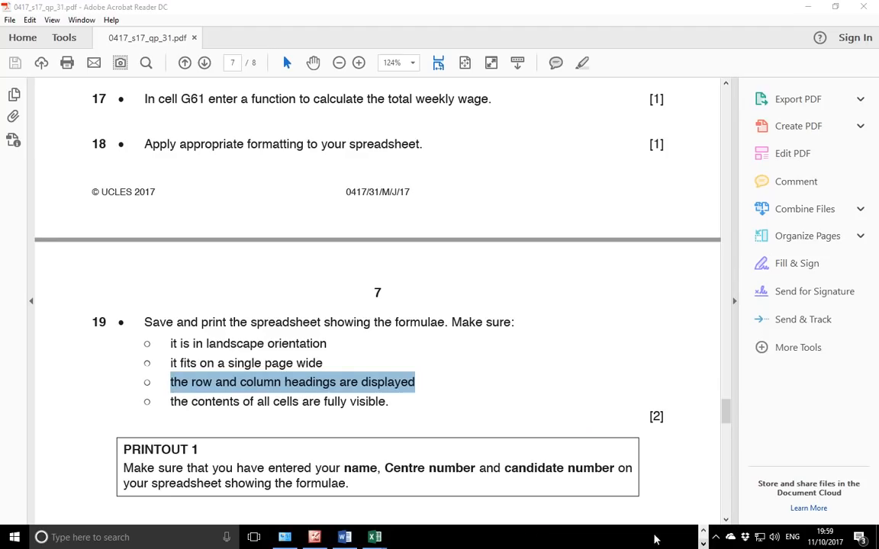
mouse_move(383, 536)
click(418, 447)
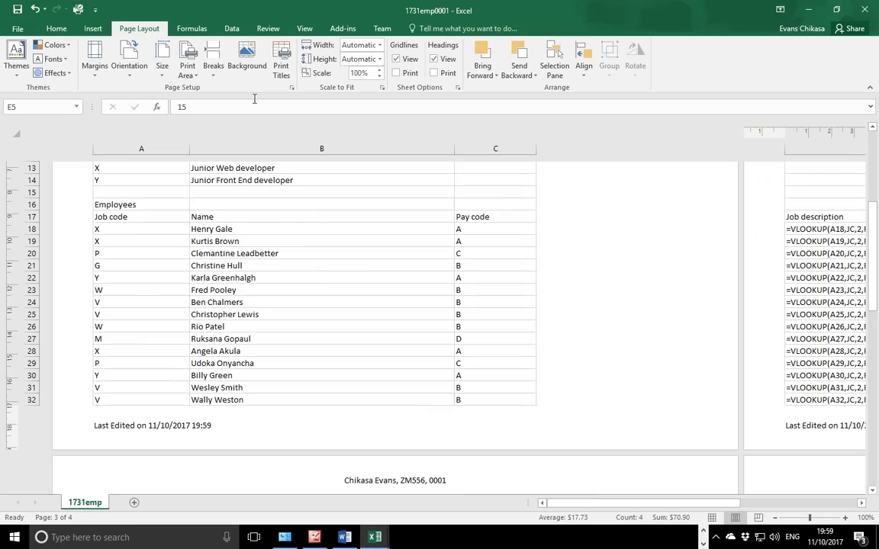
- Select the whole sheet and autofit all column widths to their contents
click(17, 137)
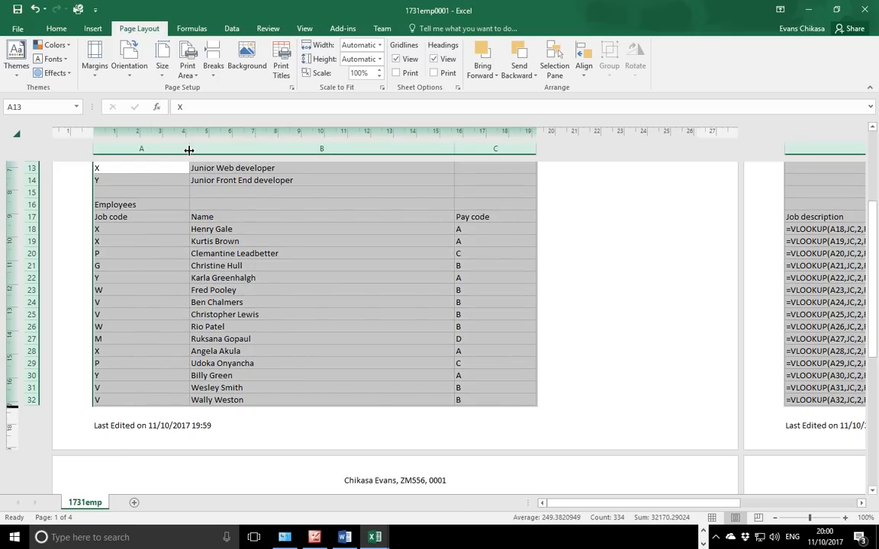
double_click(188, 150)
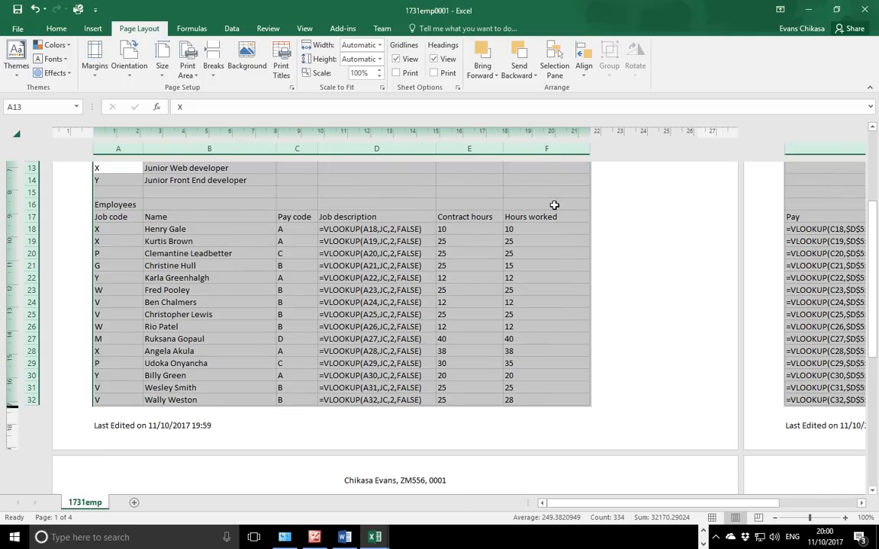
mouse_move(653, 504)
mouse_down()
mouse_move(728, 507)
mouse_move(648, 507)
mouse_up()
scroll(548, 409, up, 5)
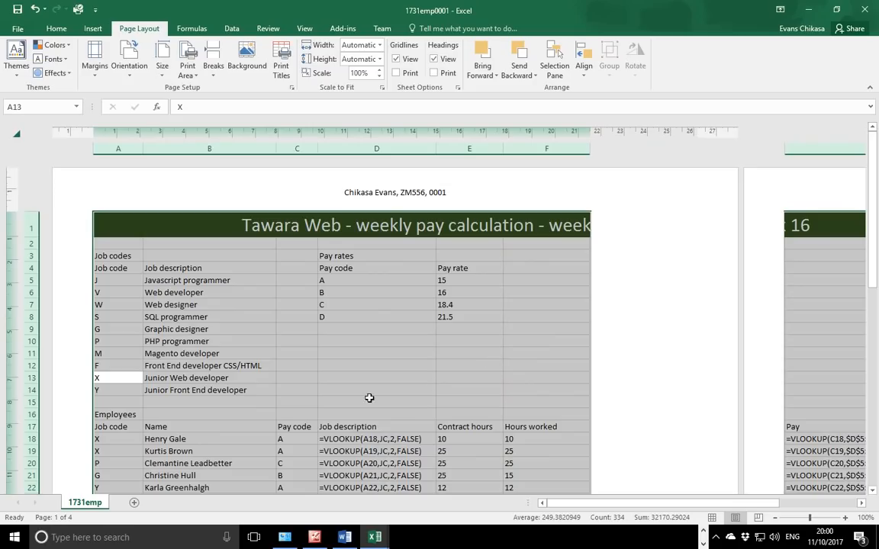
- Open the print preview of the formula sheet and check how the columns split across its pages
click(14, 30)
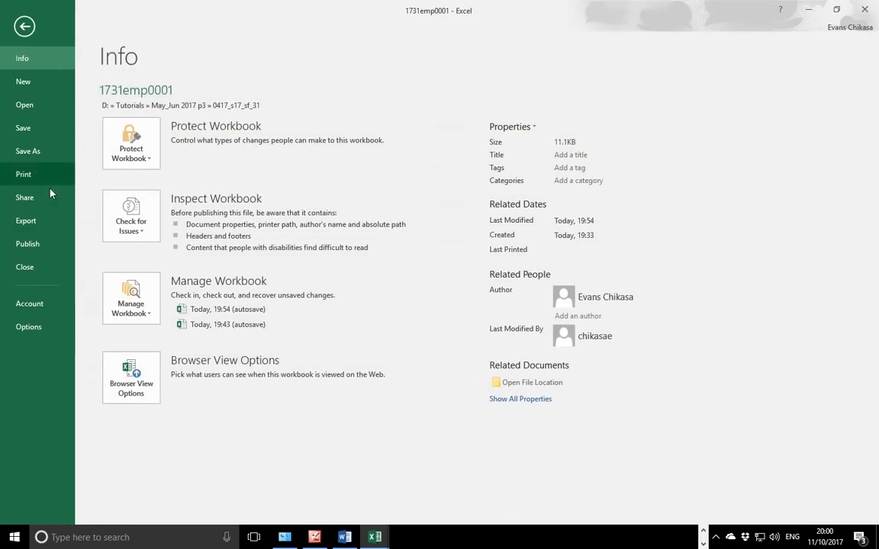
click(37, 169)
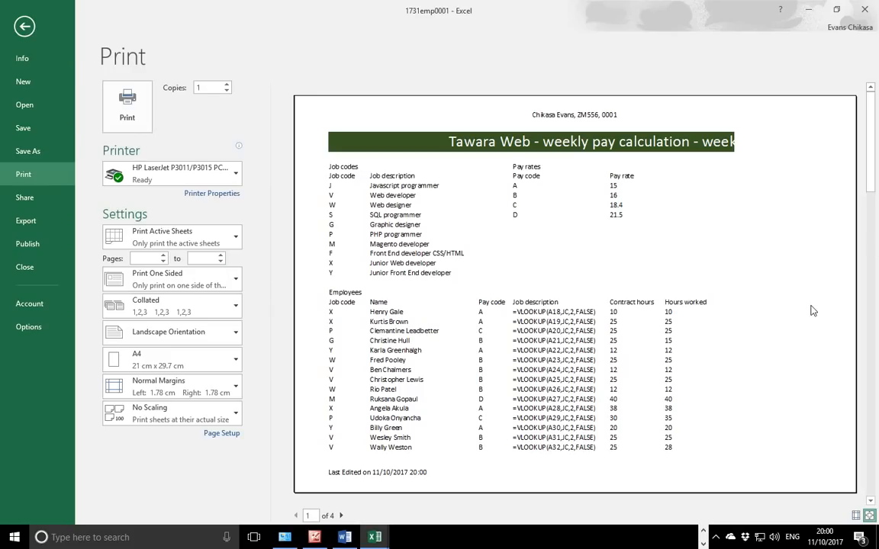
click(341, 517)
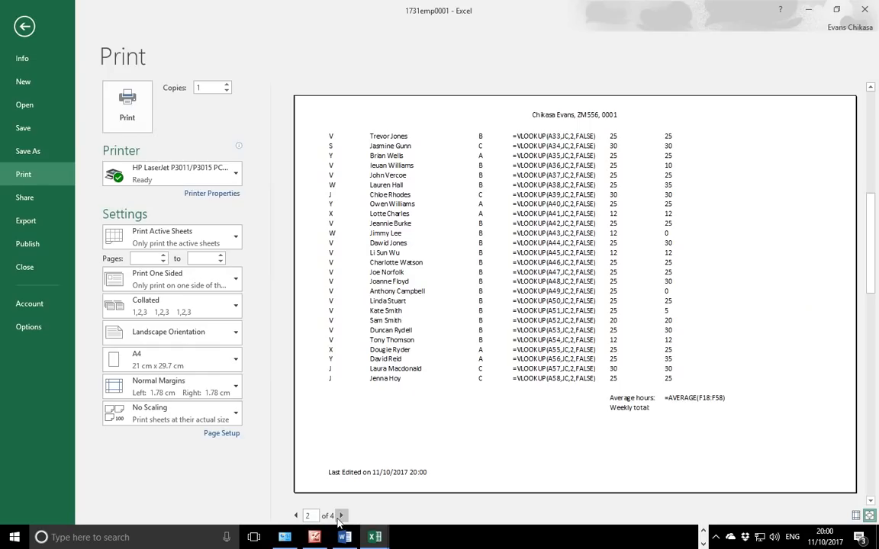
click(341, 516)
click(296, 516)
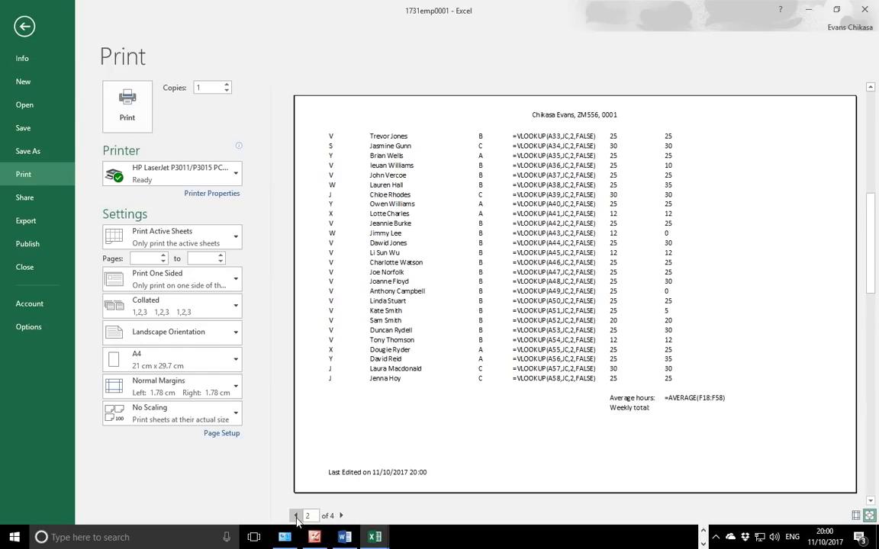
click(297, 516)
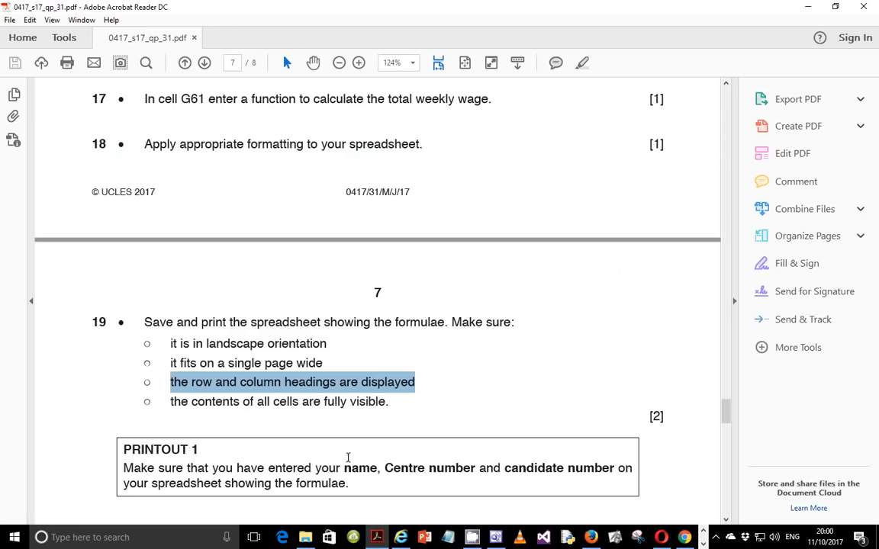
- Recheck the single-page-wide requirement in Acrobat Reader, return to Excel and set the print scaling to Fit All Columns on One Page
drag(172, 364, 315, 362)
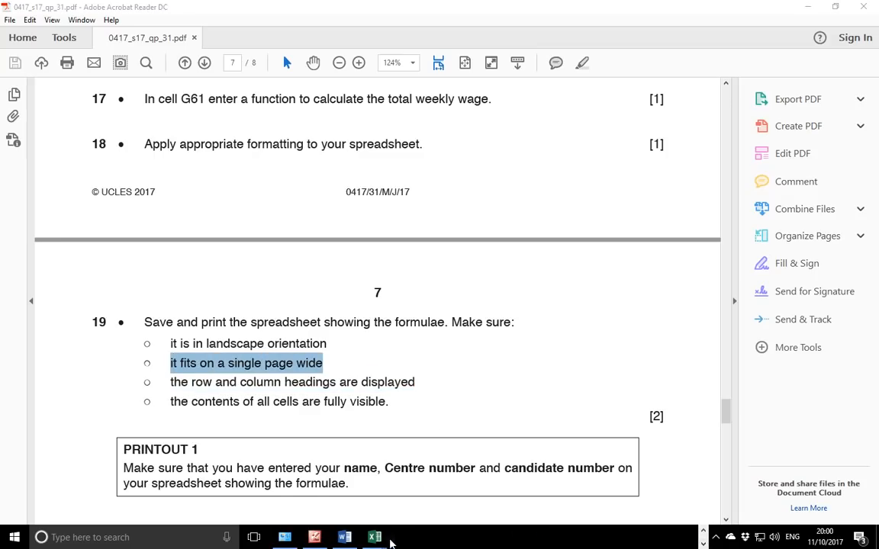
mouse_move(376, 539)
click(403, 447)
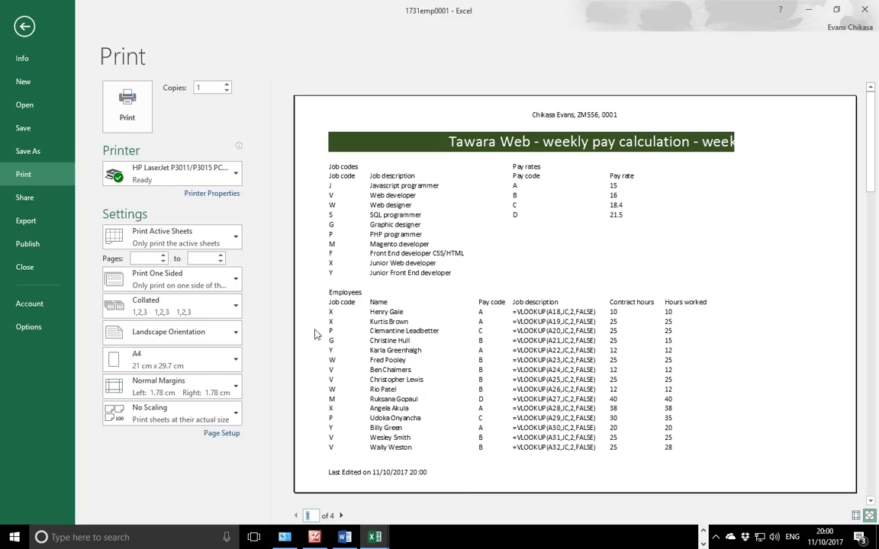
click(182, 418)
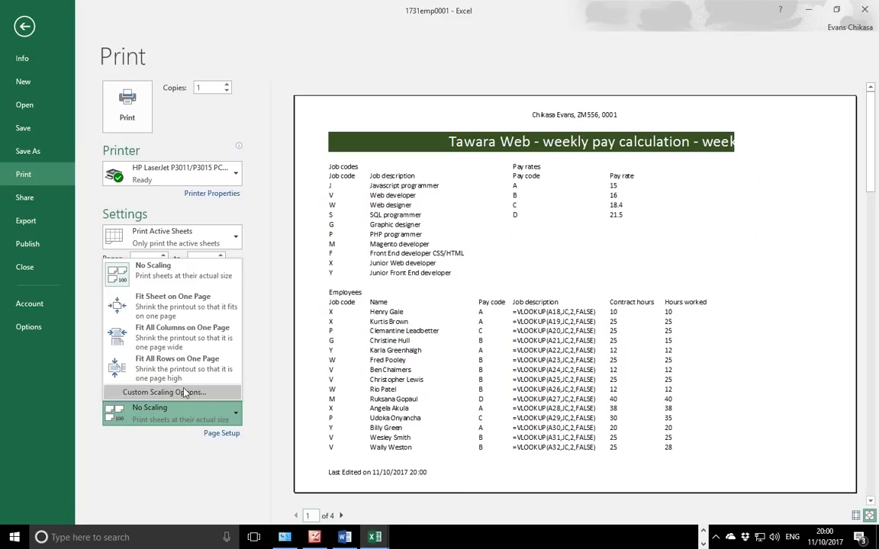
click(183, 342)
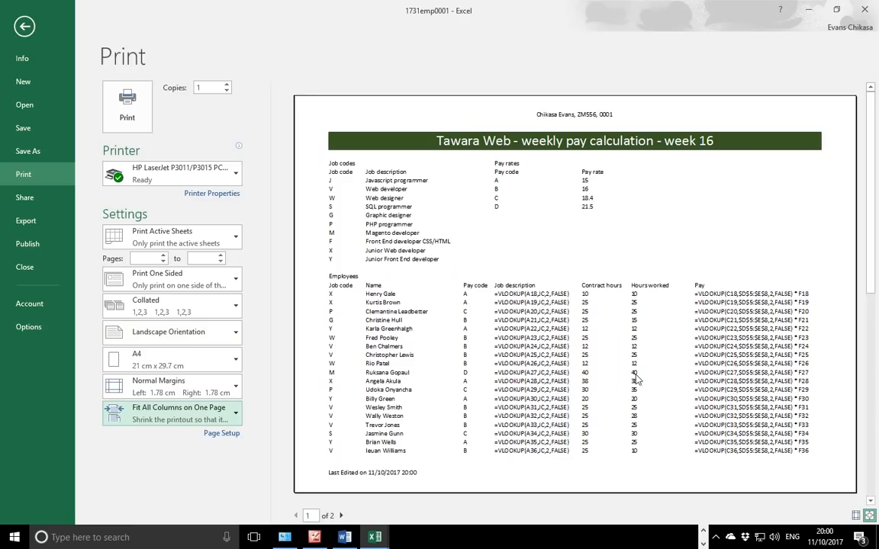
- Try the Fit Sheet on One Page scaling in the print preview and restore Fit All Columns on One Page
click(201, 414)
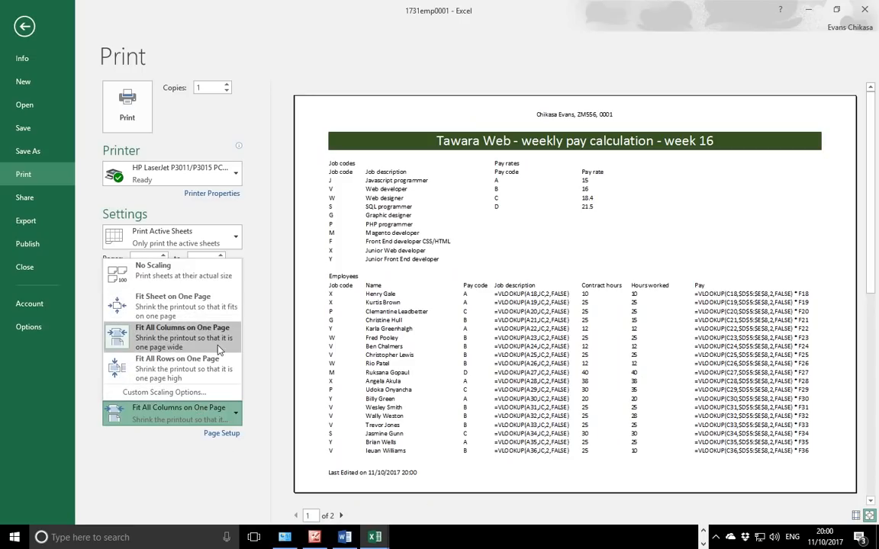
click(206, 309)
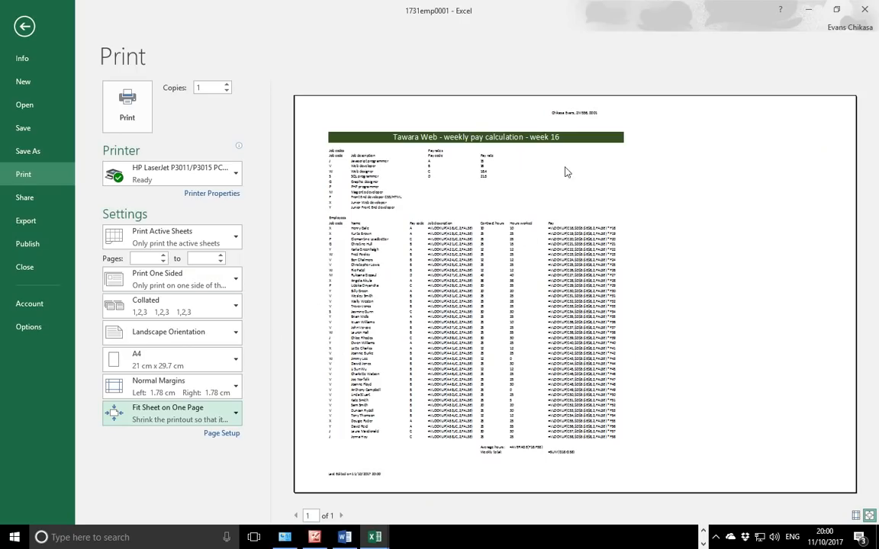
click(212, 415)
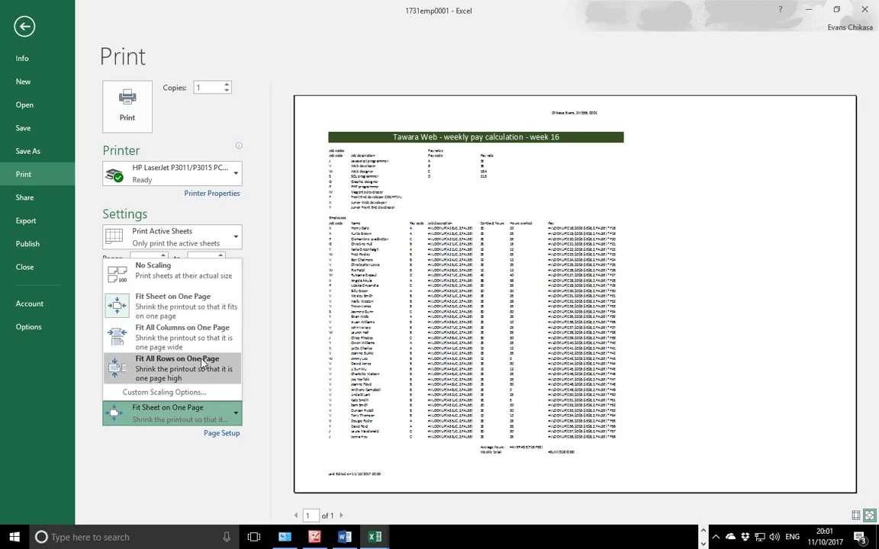
click(203, 336)
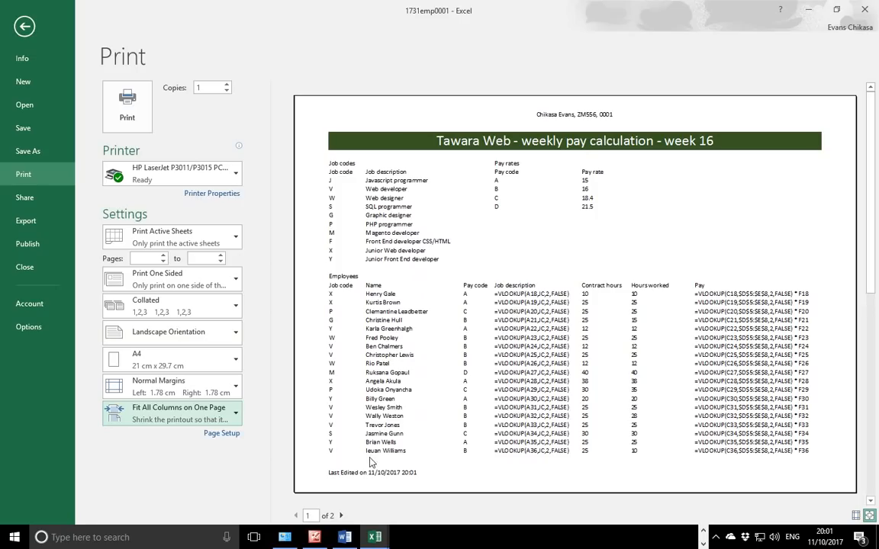
- Turn on printing of row and column headings and gridlines in the page setup, and return to the sheet
click(223, 434)
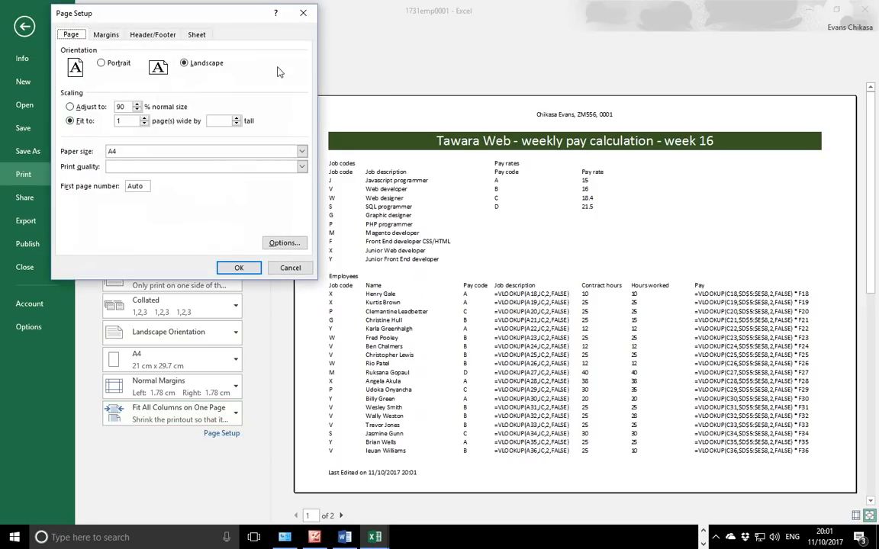
click(194, 36)
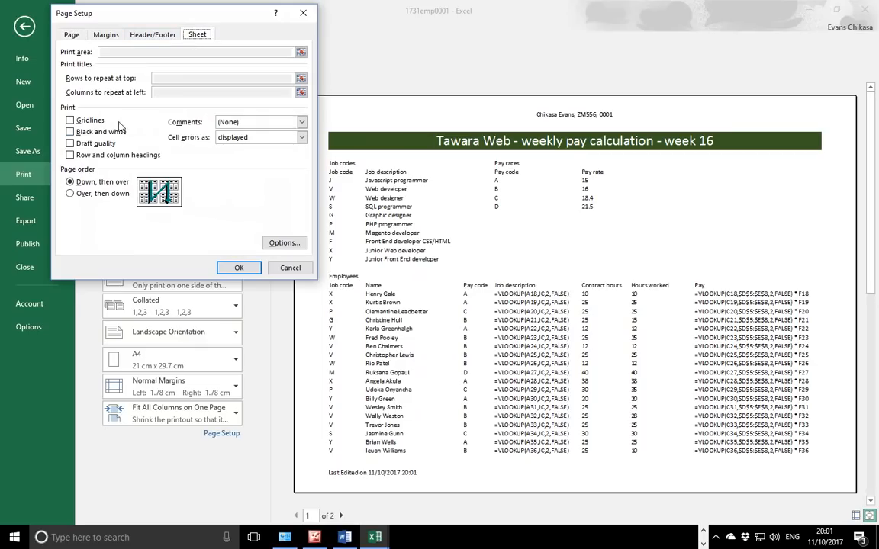
click(70, 156)
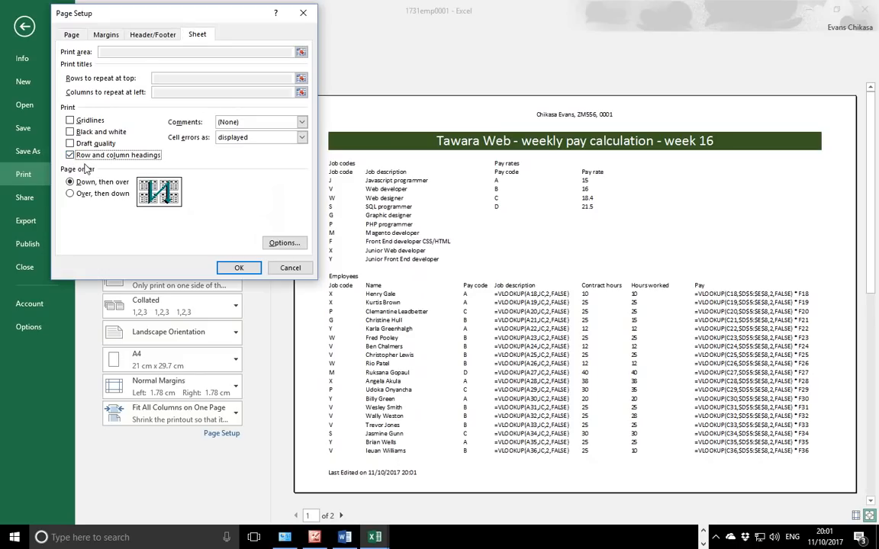
click(70, 121)
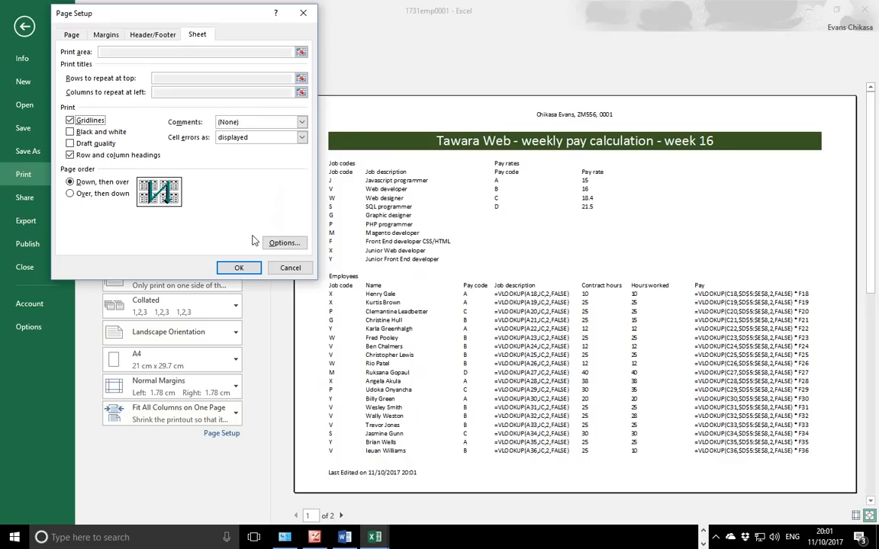
click(222, 269)
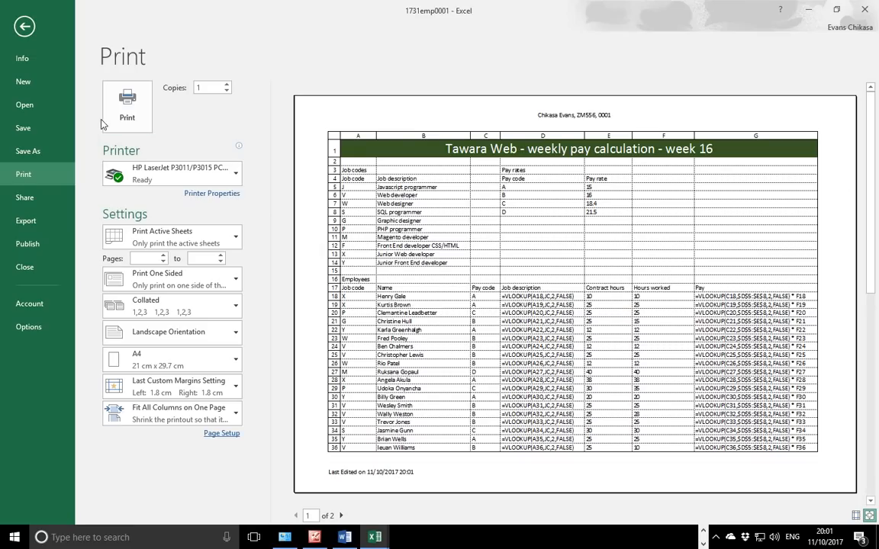
click(27, 28)
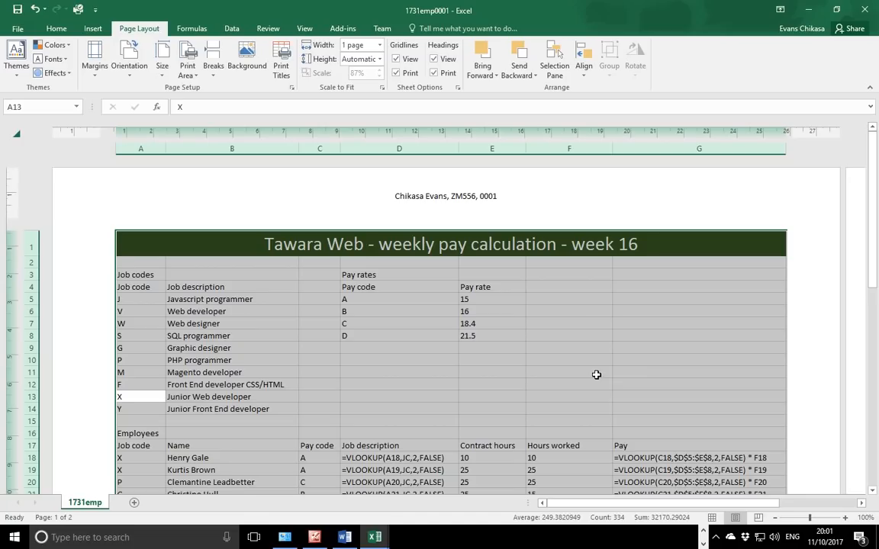
- Switch to the exam paper in Acrobat Reader and highlight task 20's orientation, single-page, headings and cell visibility requirements
click(714, 538)
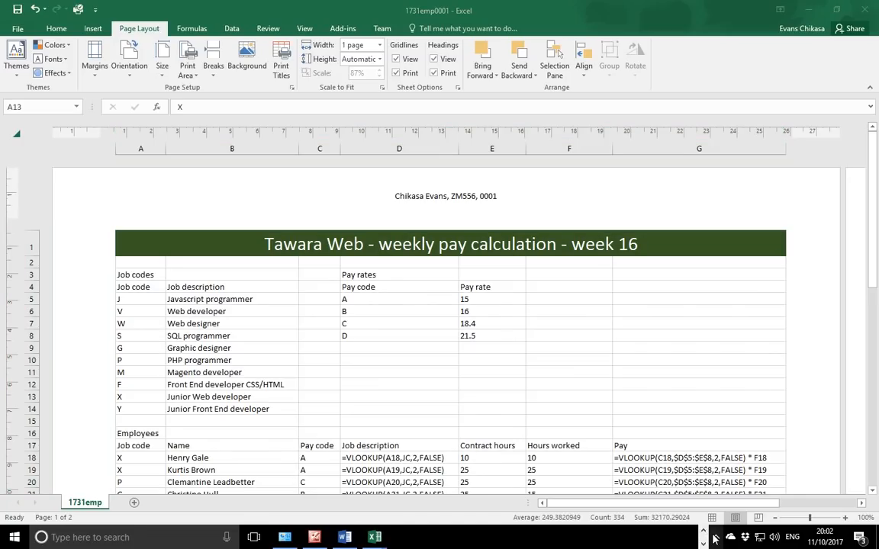
click(377, 537)
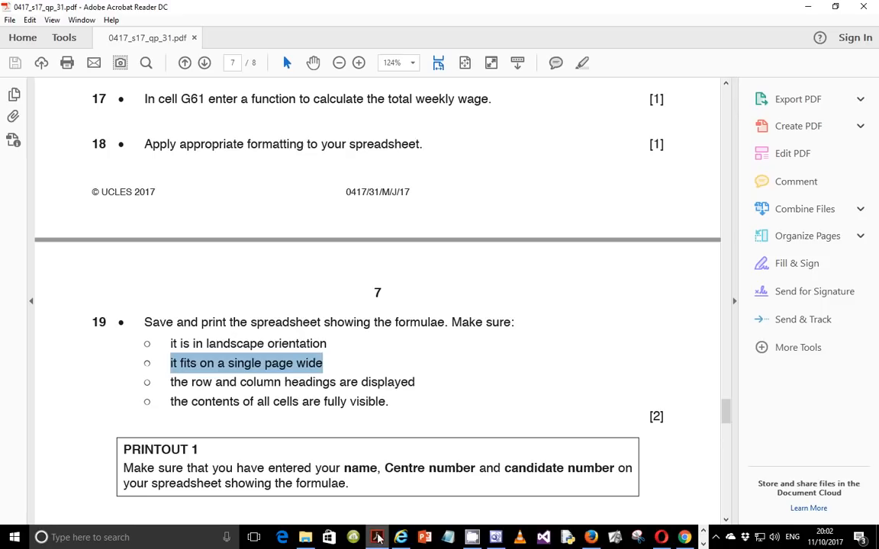
scroll(355, 401, down, 4)
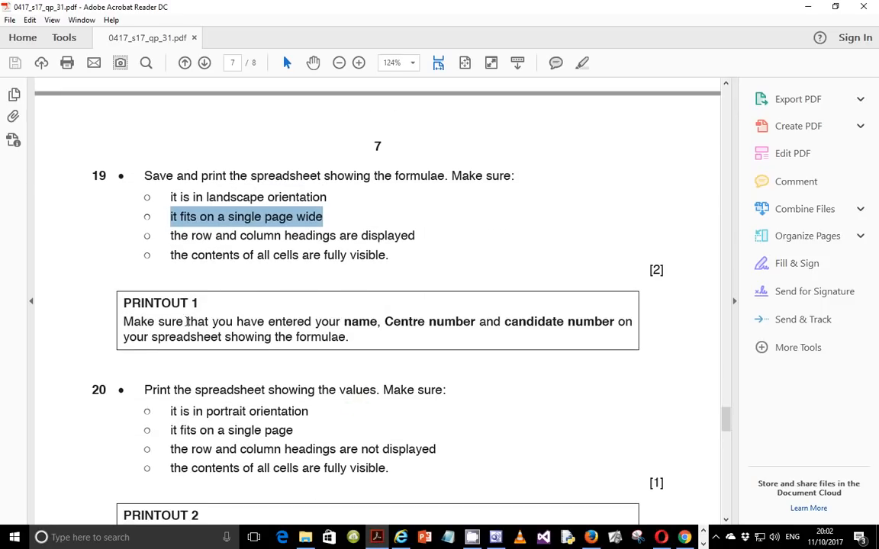
scroll(200, 348, down, 3)
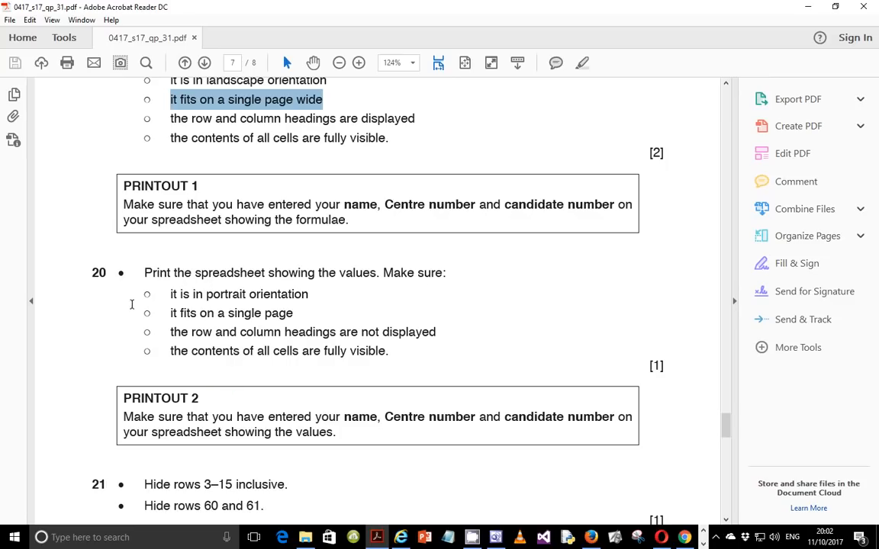
drag(180, 296, 281, 297)
drag(180, 314, 261, 313)
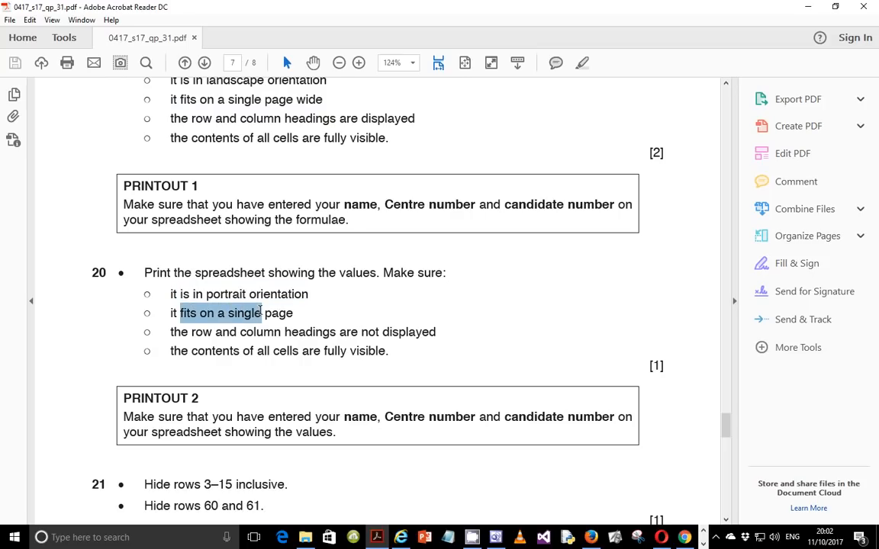
drag(172, 333, 400, 336)
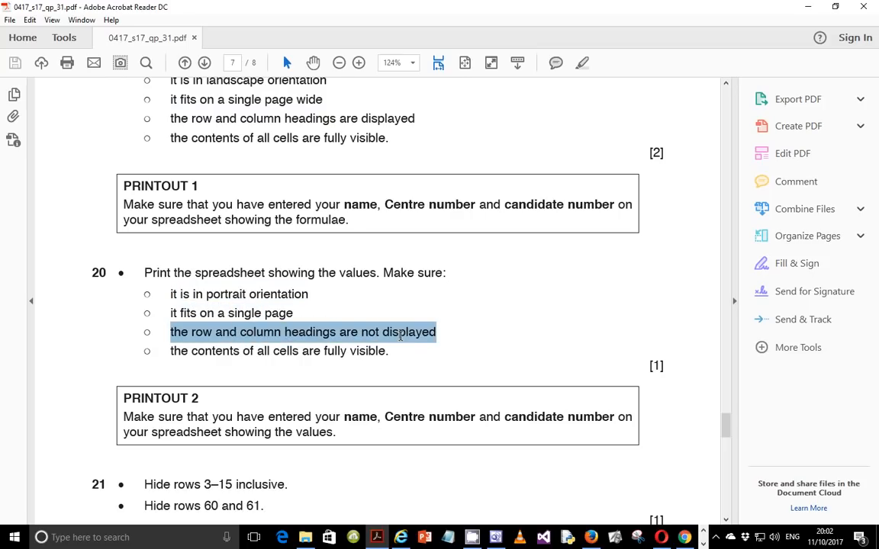
drag(163, 353, 363, 363)
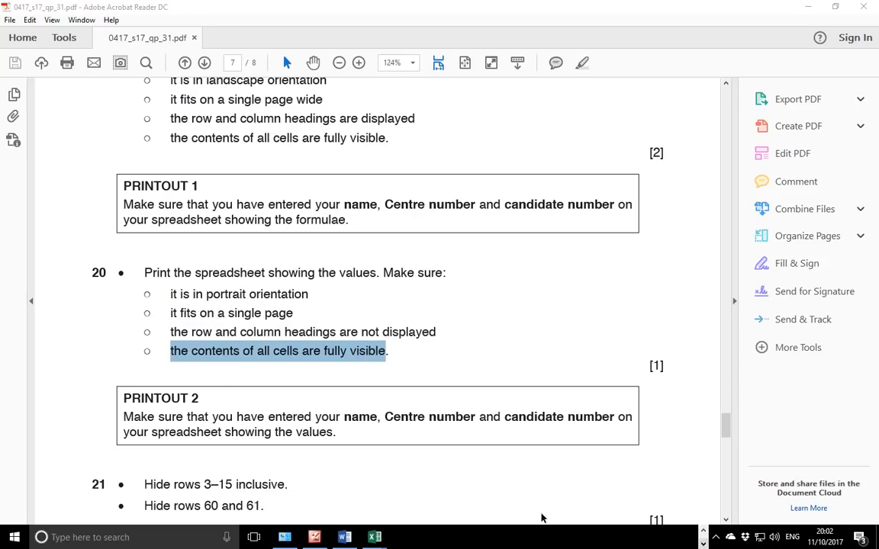
- Return to the 1731emp0001 workbook in Excel, show values instead of formulas and set the page orientation to portrait
mouse_move(389, 537)
click(387, 450)
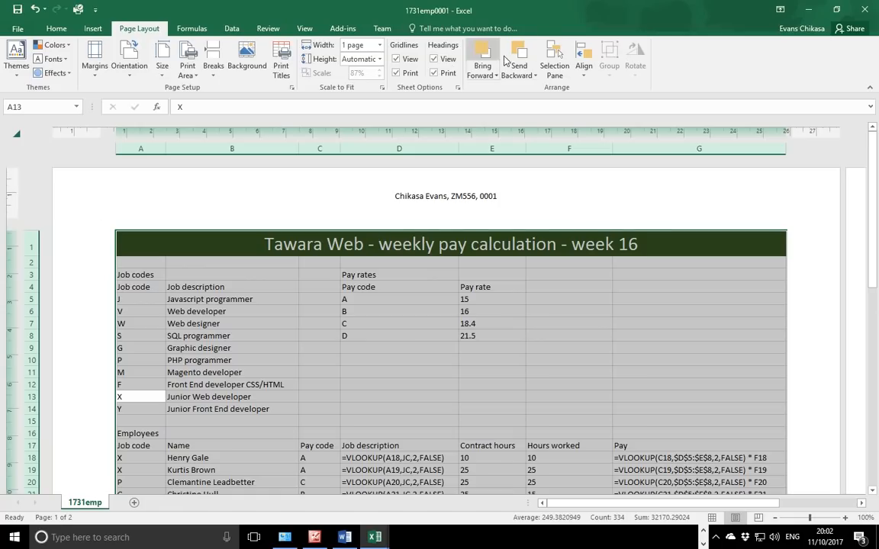
click(192, 28)
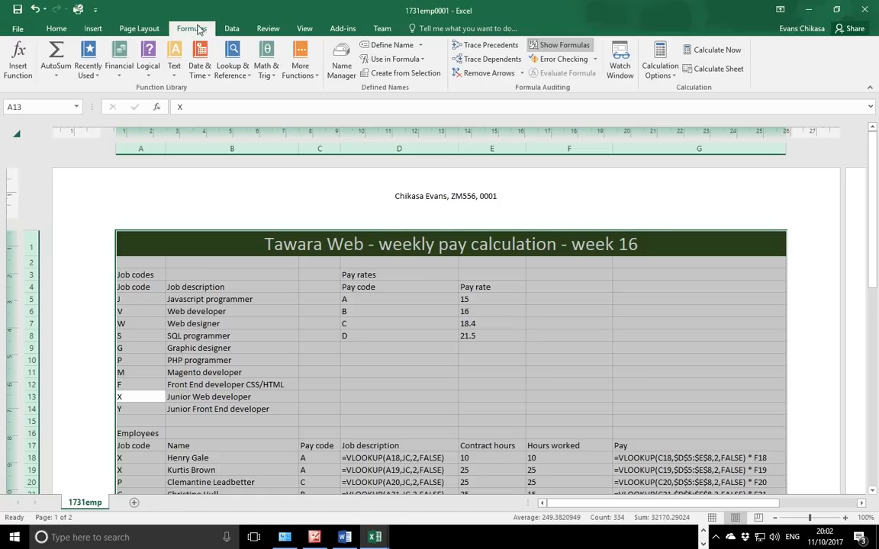
click(565, 45)
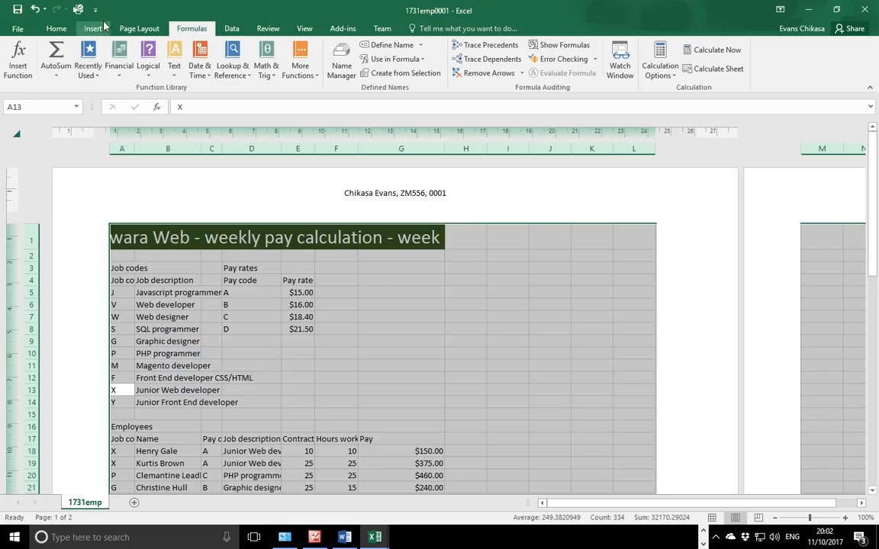
click(139, 28)
click(127, 80)
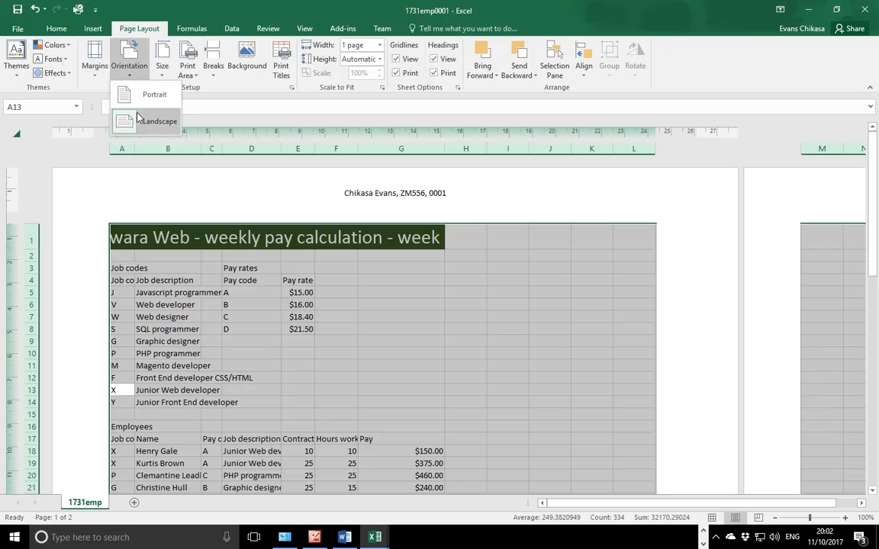
click(116, 93)
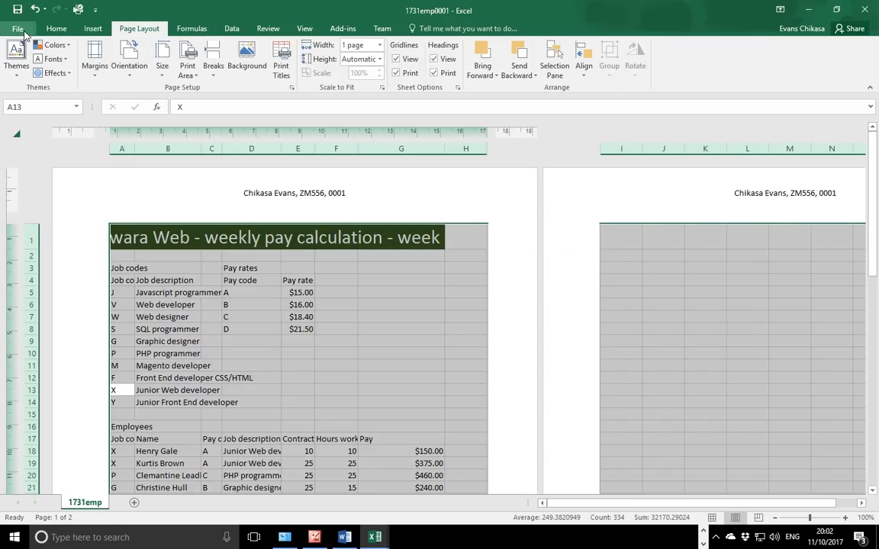
- Select the entire values sheet and autofit every column so that all cell contents are fully visible
click(17, 29)
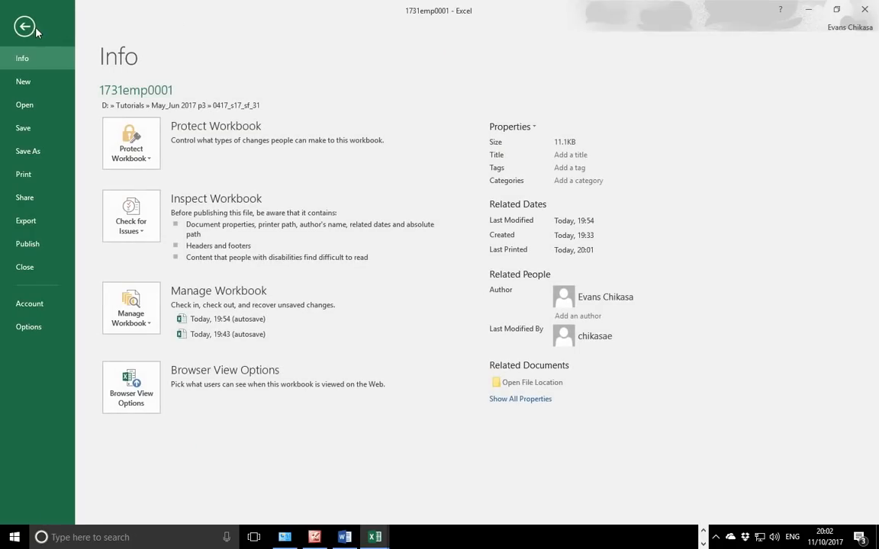
click(30, 29)
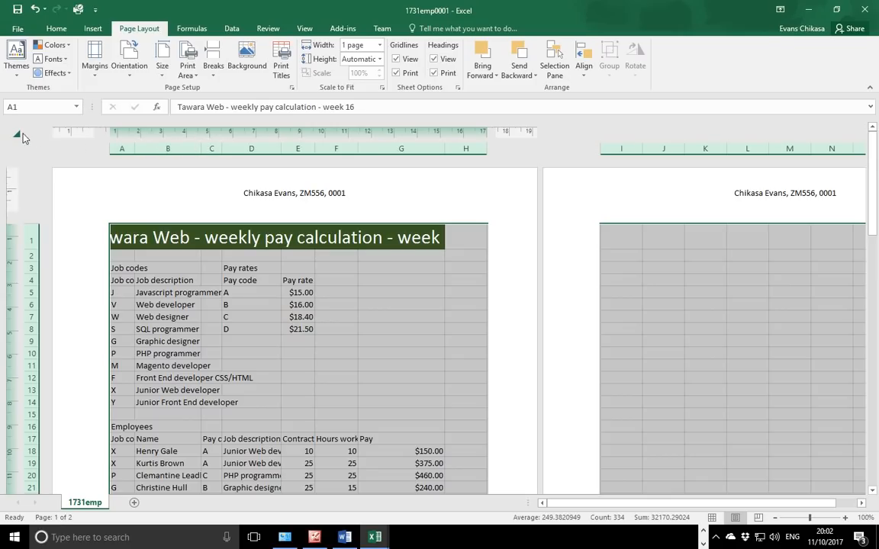
double_click(201, 147)
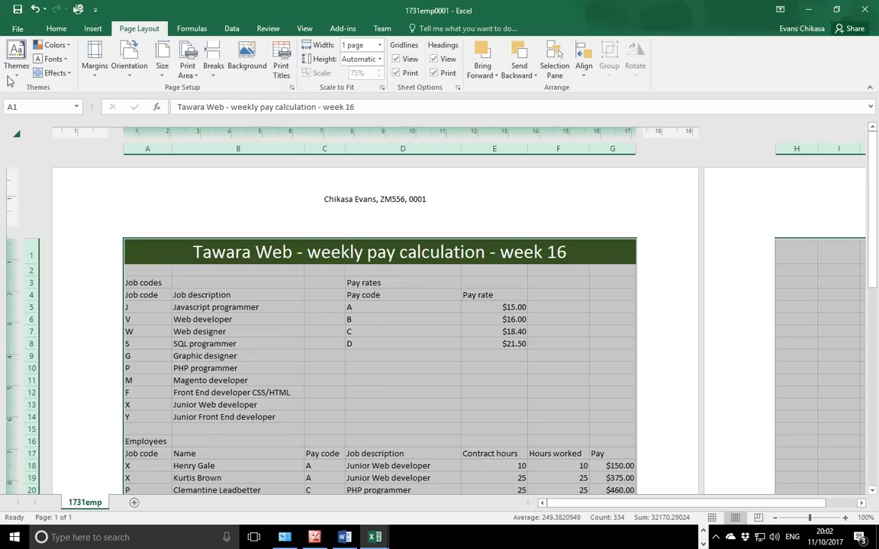
- Turn off printing of row and column headings in the page setup of the portrait printout, keeping the gridlines
click(17, 31)
click(24, 168)
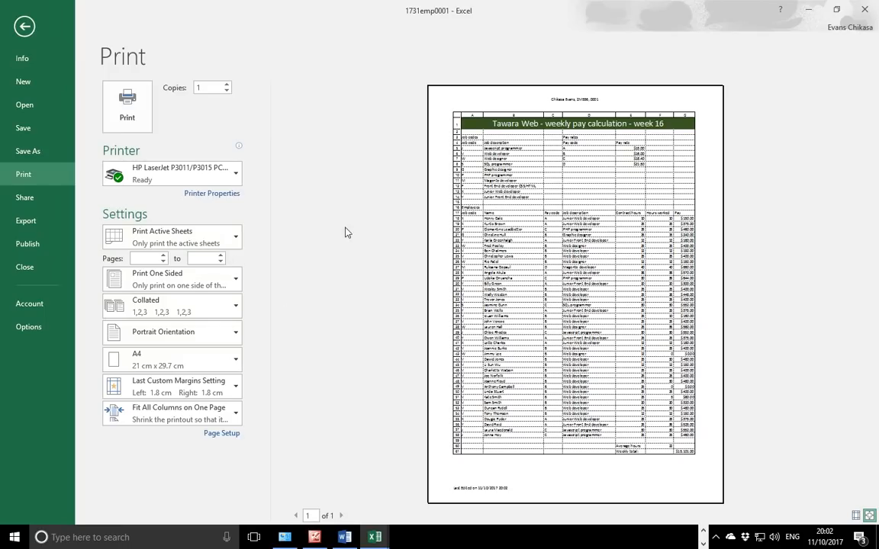
click(211, 435)
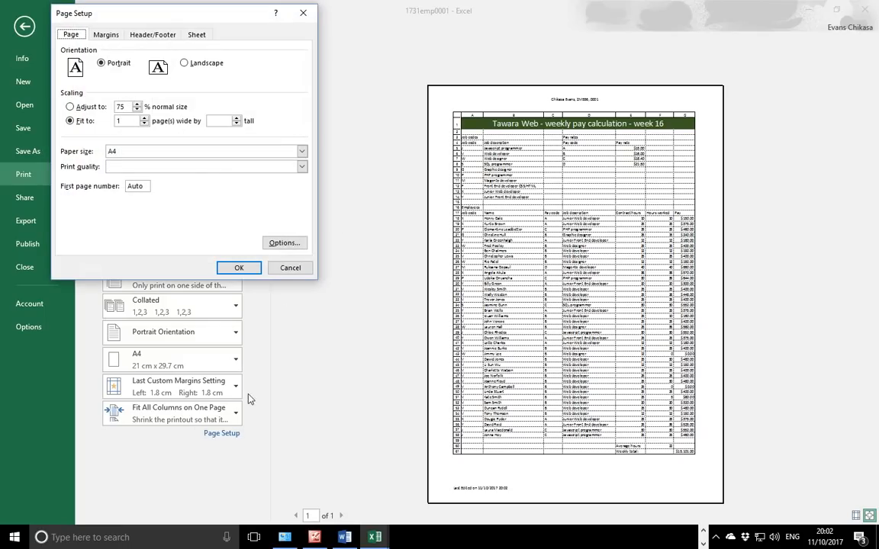
click(191, 35)
click(81, 156)
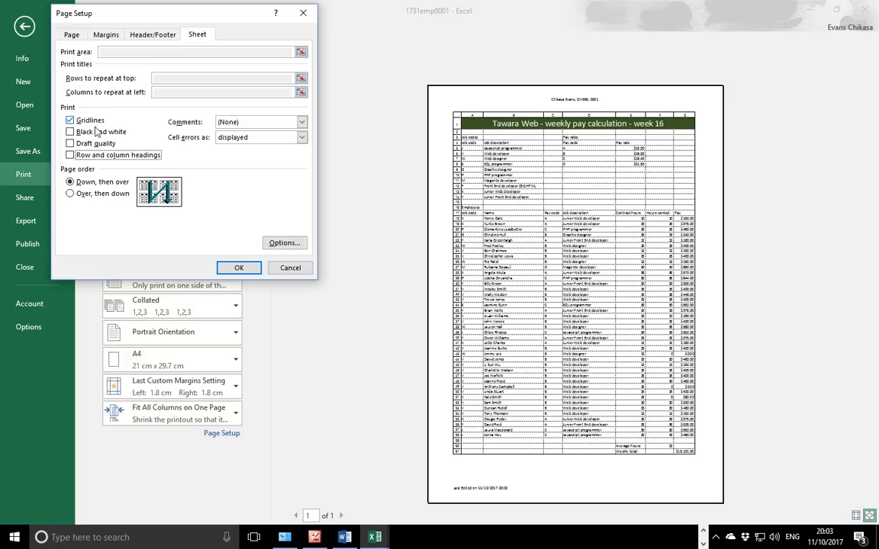
click(234, 268)
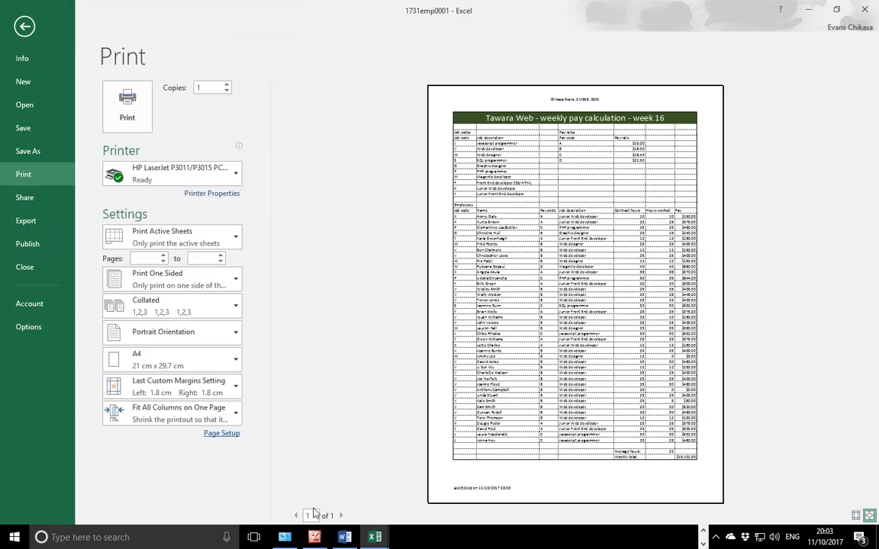
- Set the print scaling of the values printout to Fit Sheet on One Page and return to the sheet
click(173, 416)
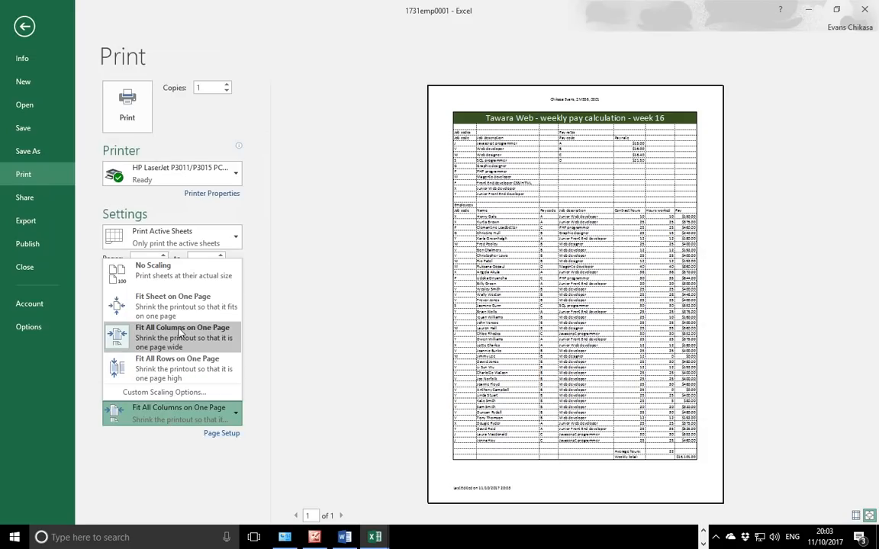
click(181, 307)
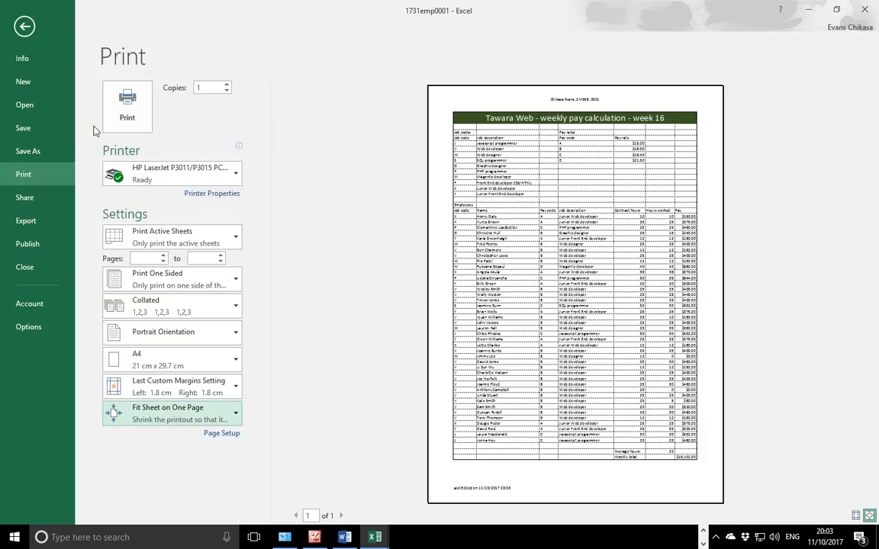
click(25, 28)
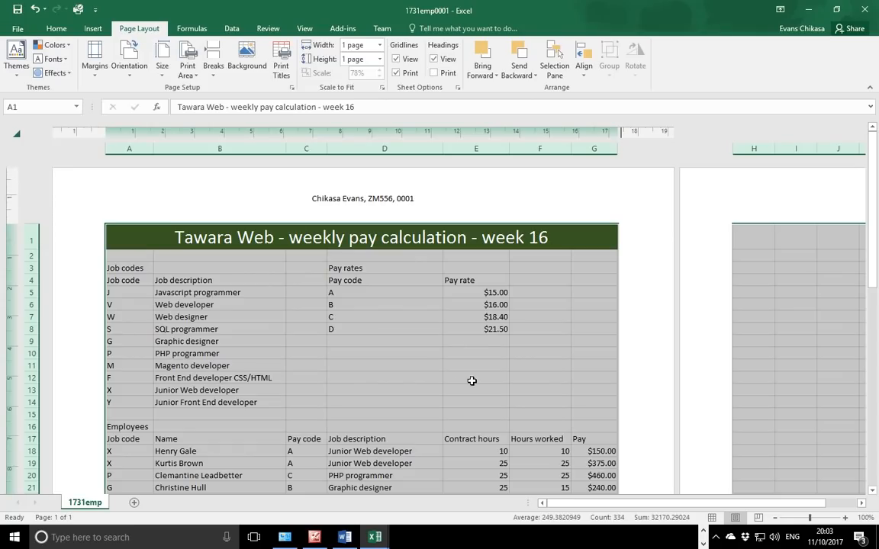
- Switch to the exam paper in Acrobat Reader, read task 21 and highlight its instruction about hiding rows 60 and 61
click(703, 531)
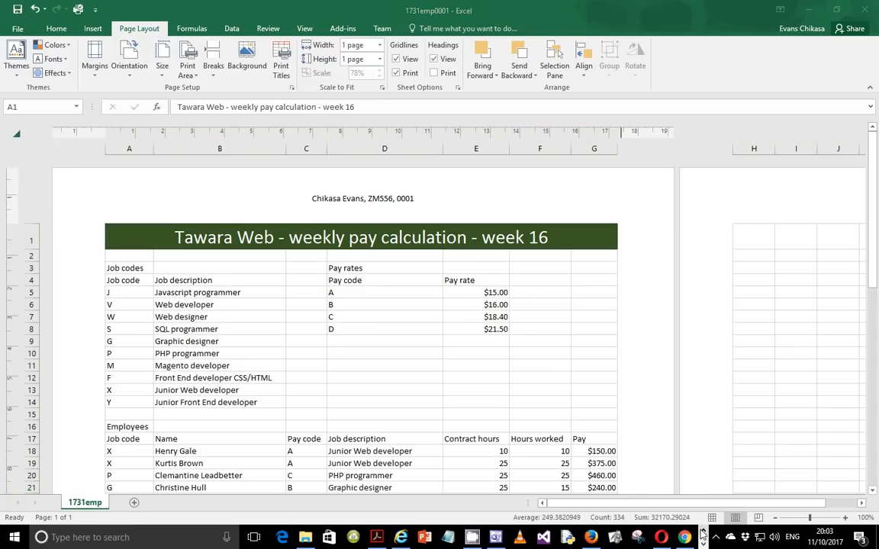
click(376, 538)
scroll(329, 355, down, 5)
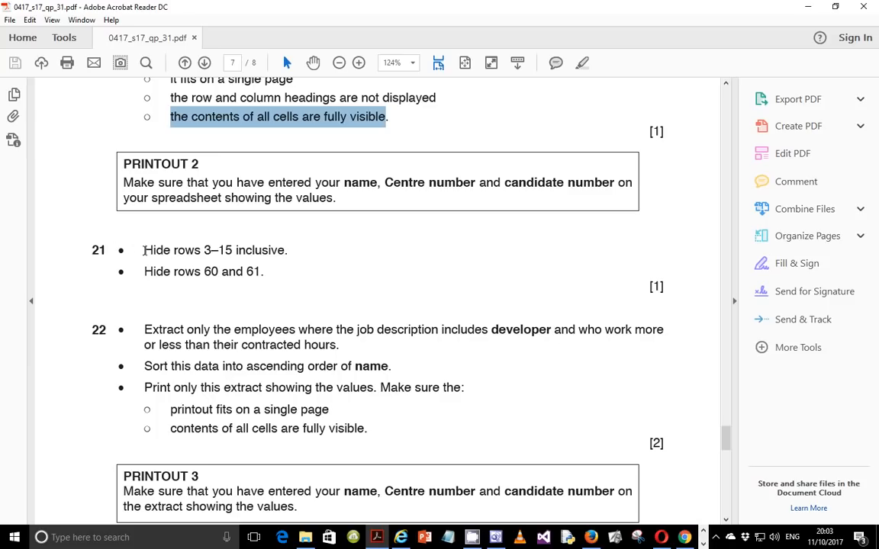
drag(145, 272, 263, 275)
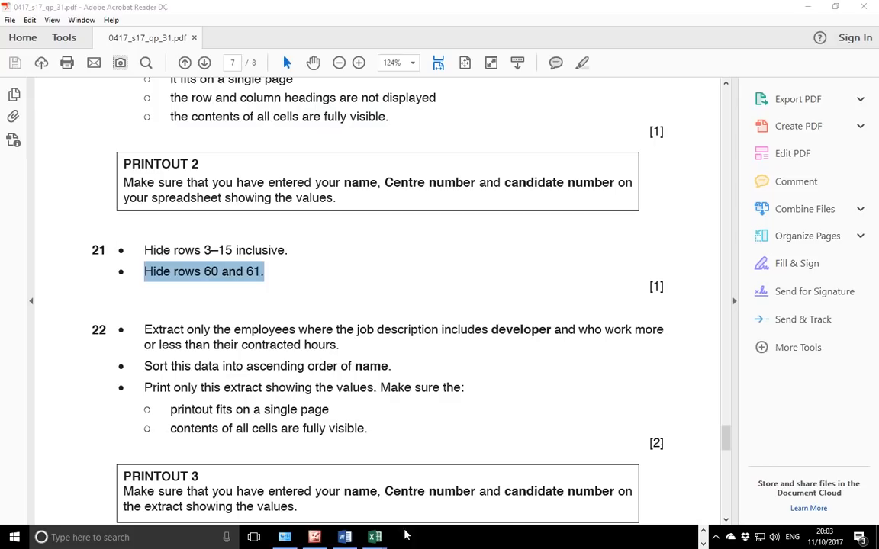
- Switch to the Excel workbook and hide rows 3 to 15 containing the job codes and pay rates
click(374, 537)
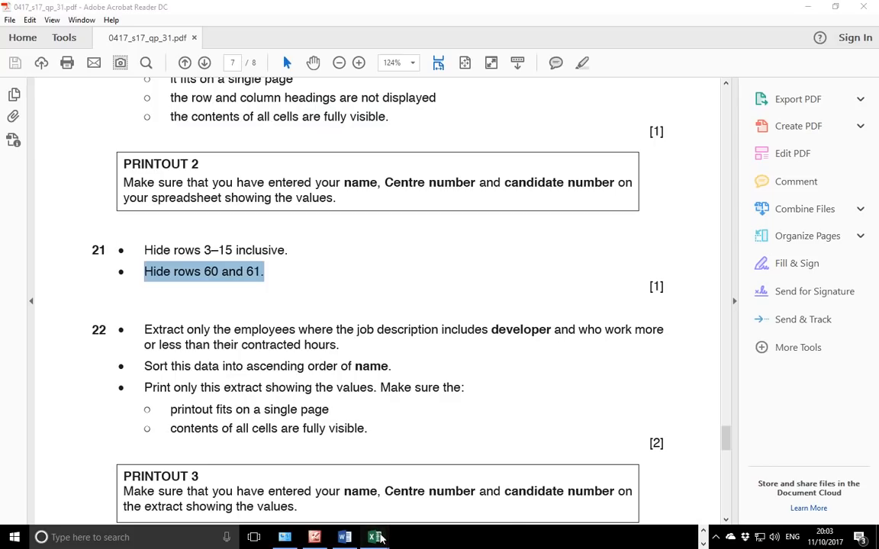
click(385, 452)
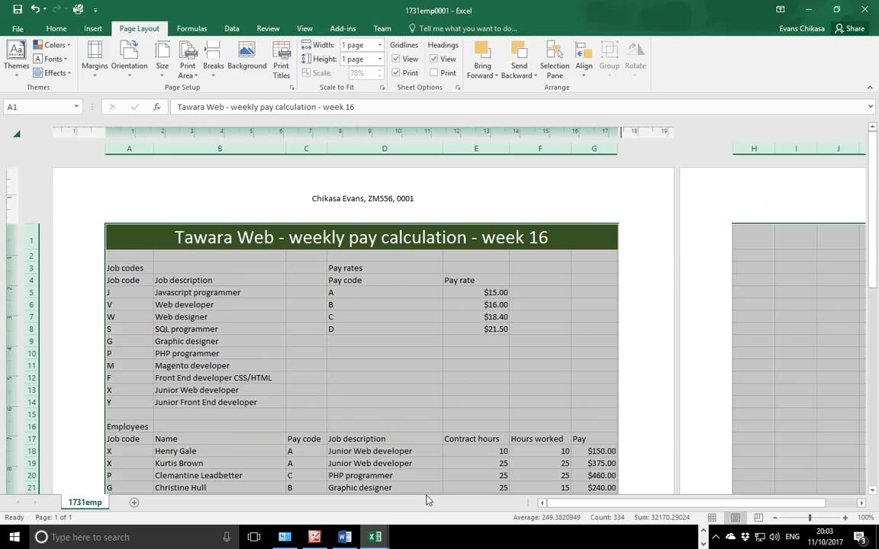
click(29, 268)
drag(25, 268, 31, 414)
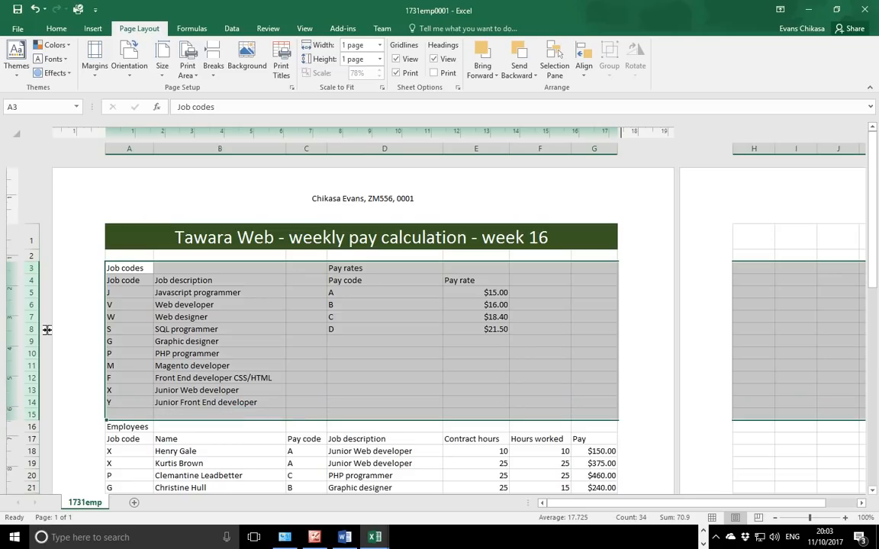
right_click(34, 295)
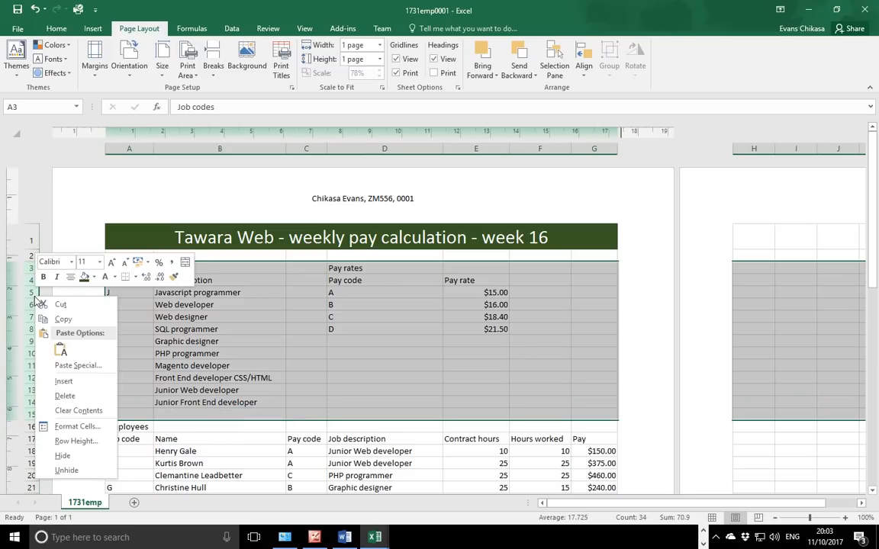
click(62, 455)
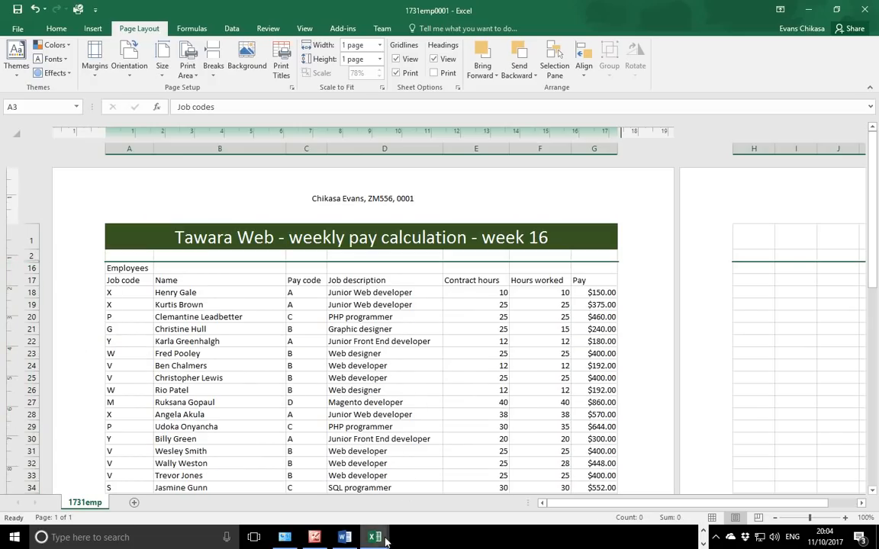
- Check the hiding instruction in the exam paper and hide rows 60 and 61 with the average hours and weekly total
click(704, 532)
mouse_move(378, 537)
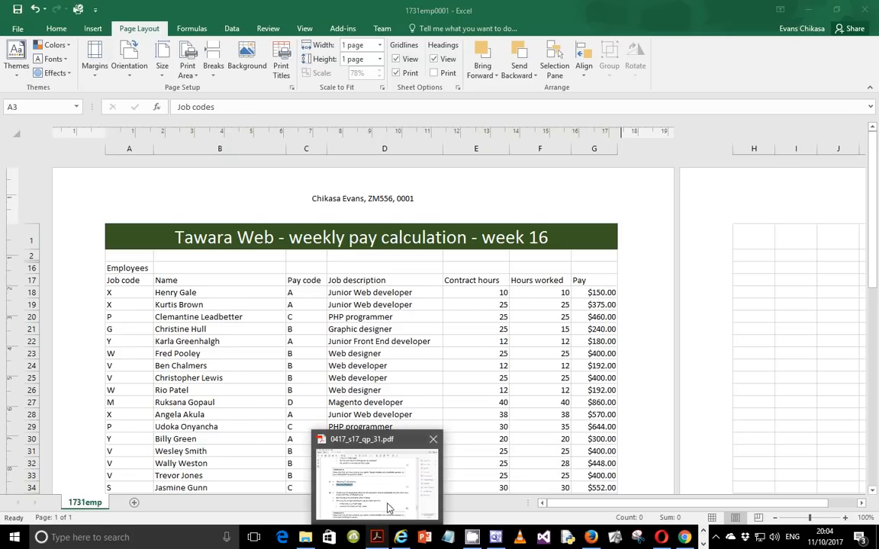
mouse_move(389, 504)
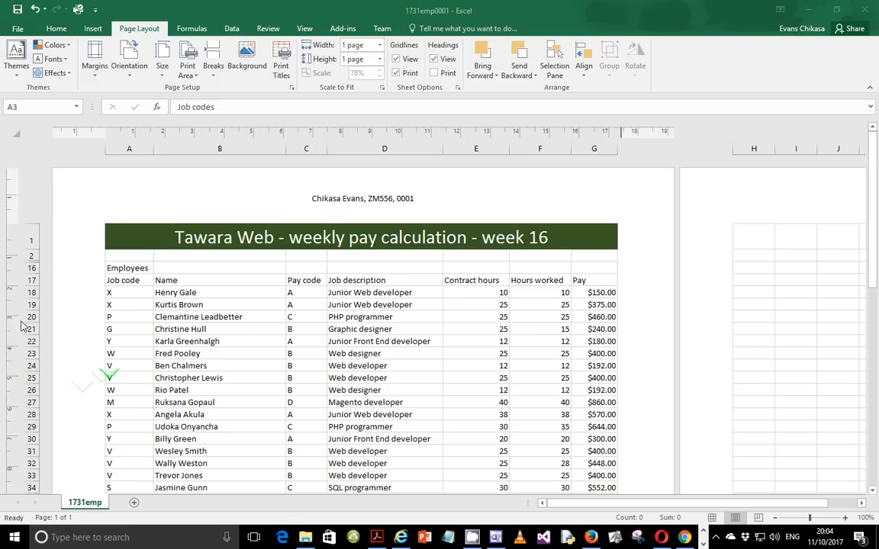
click(65, 335)
scroll(67, 336, down, 10)
scroll(66, 336, down, 6)
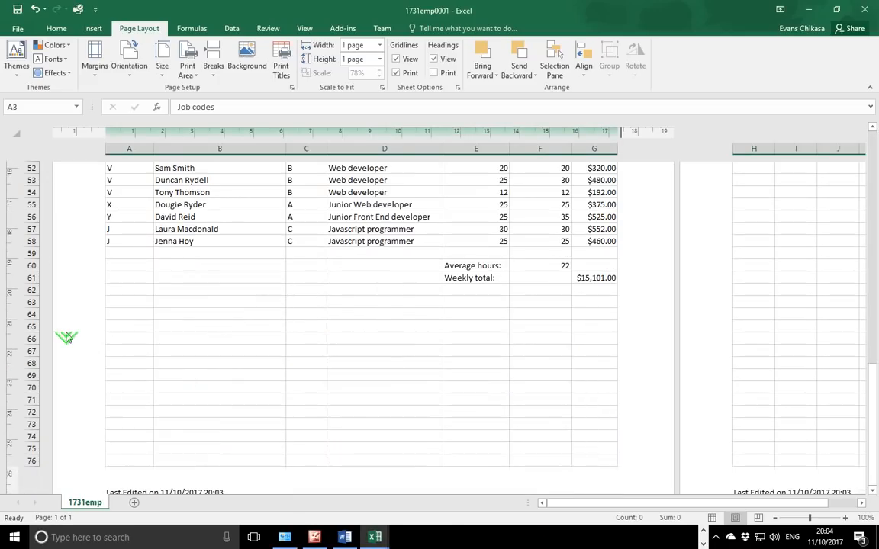
scroll(50, 267, up, 1)
click(27, 315)
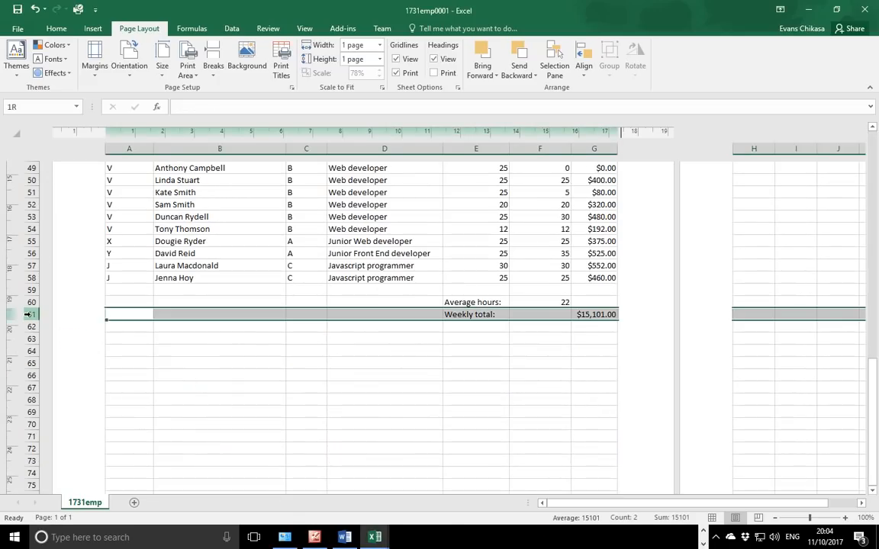
drag(31, 315, 33, 305)
right_click(32, 304)
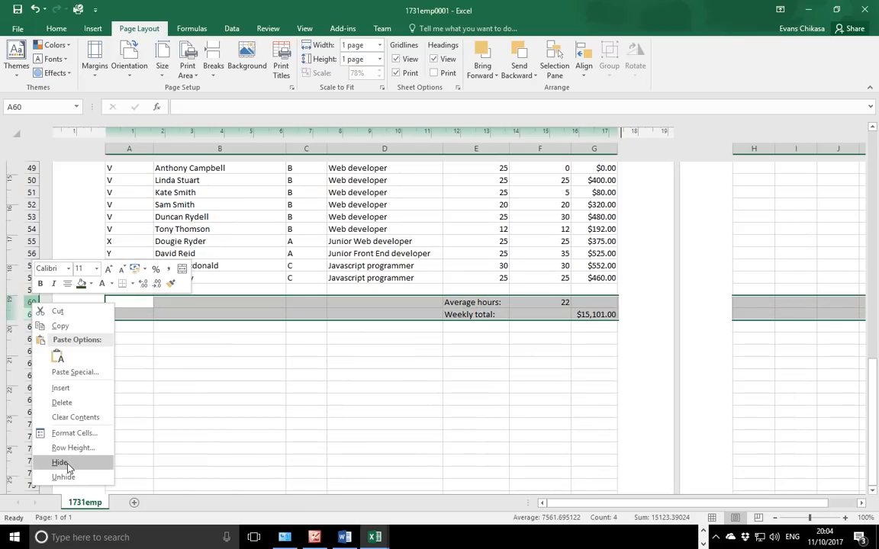
click(61, 416)
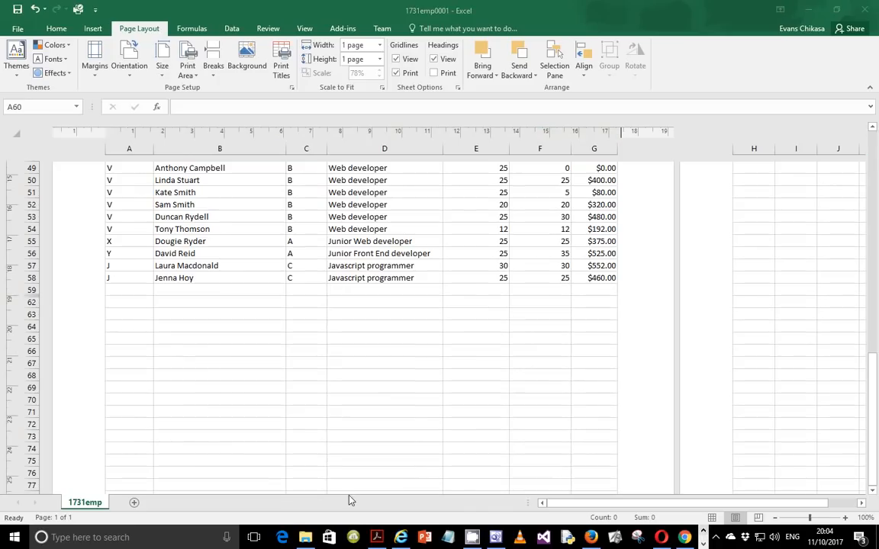
- Switch to the exam paper in Acrobat Reader, read task 22 and highlight the word developer
click(314, 538)
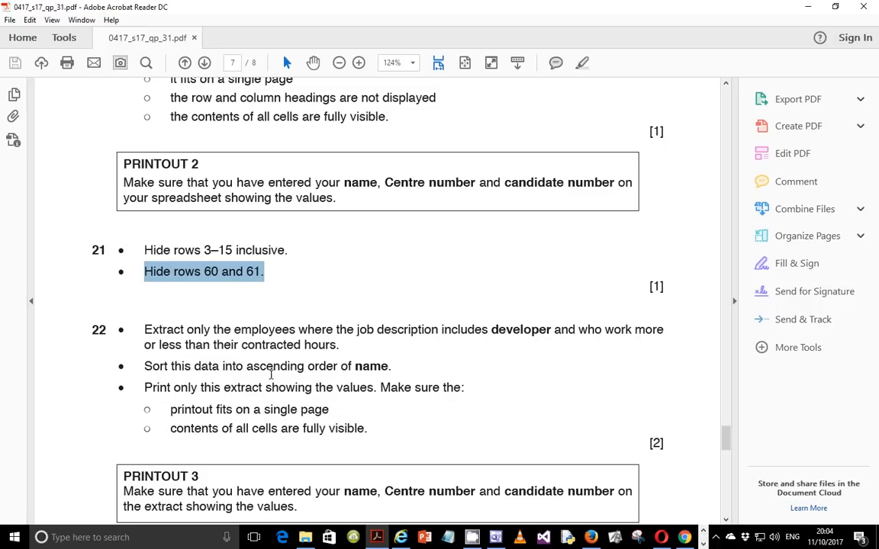
scroll(271, 374, down, 2)
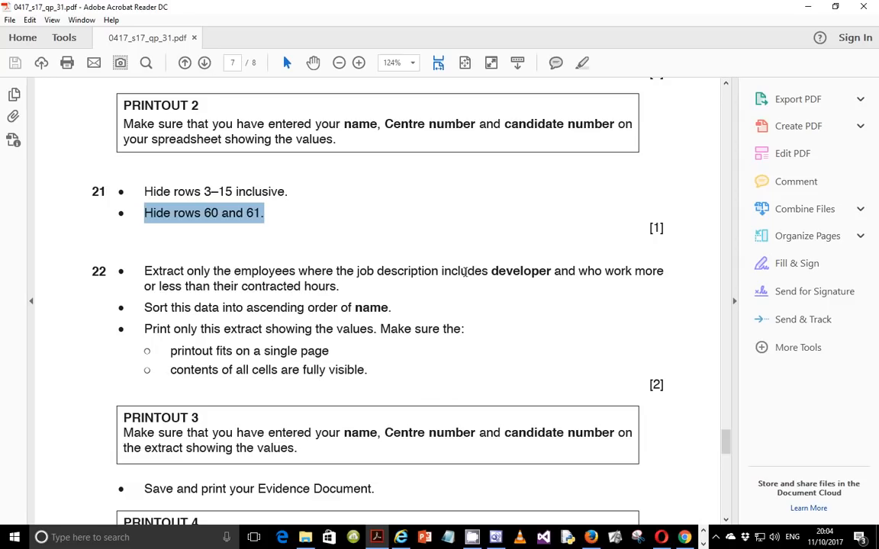
drag(493, 271, 553, 272)
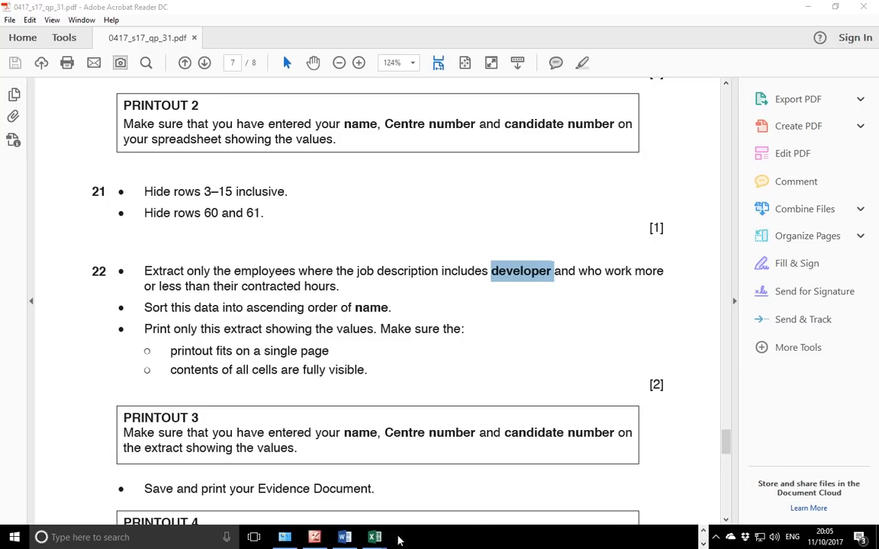
- Return to the Excel workbook and select the employee table from heading row 17 through row 58, columns A to G
mouse_move(375, 537)
click(453, 486)
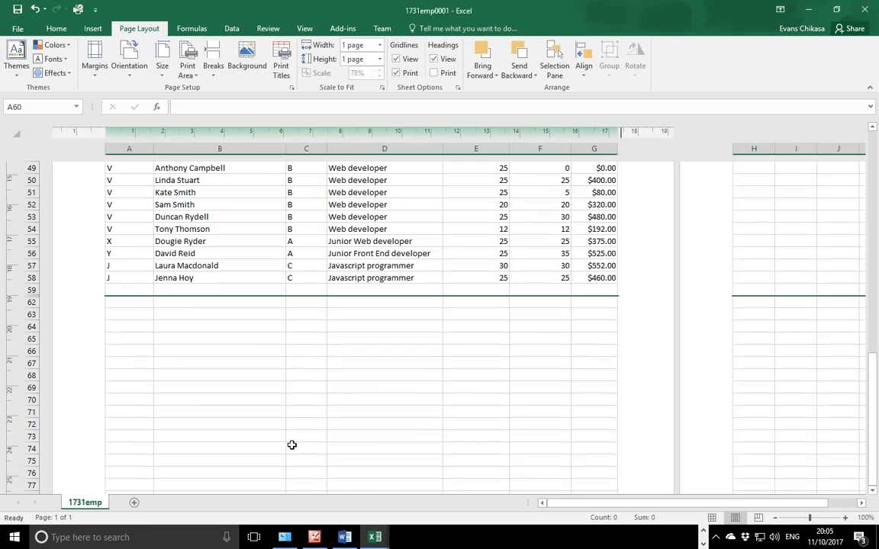
scroll(386, 332, up, 4)
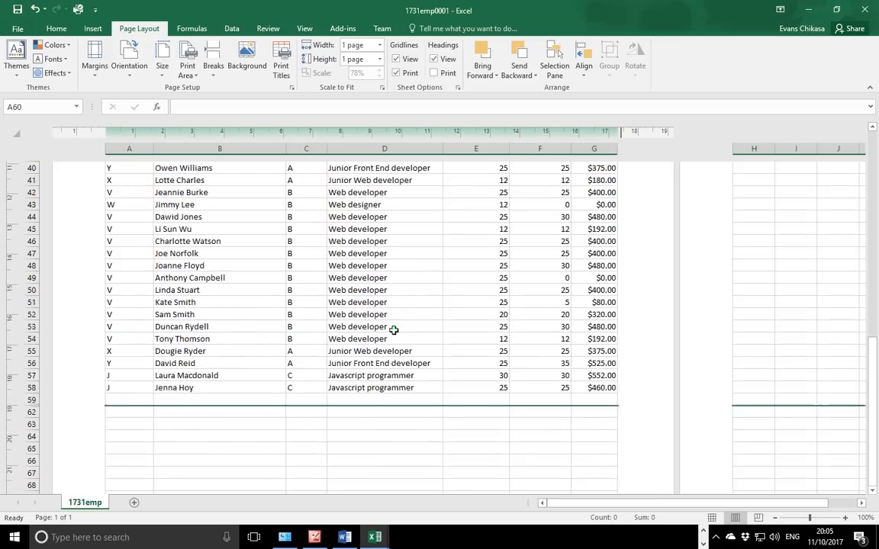
scroll(393, 329, up, 12)
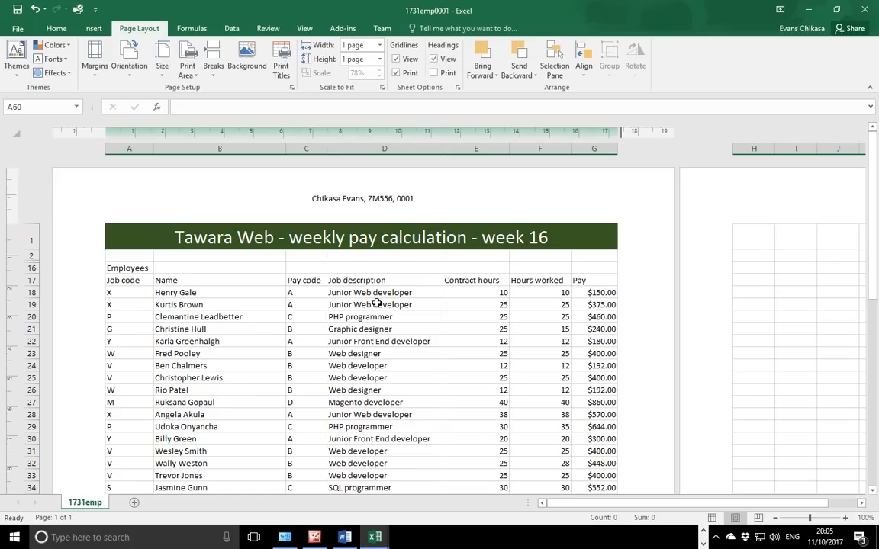
drag(124, 281, 593, 475)
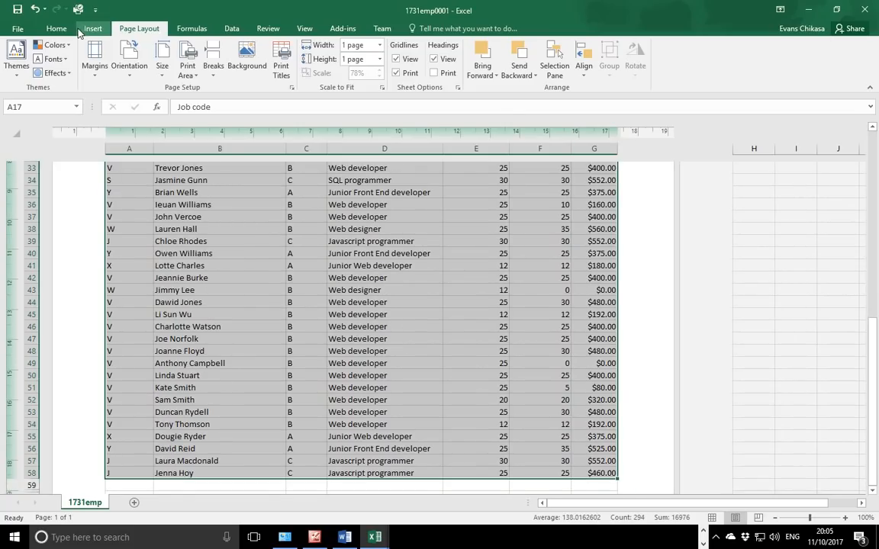
click(231, 28)
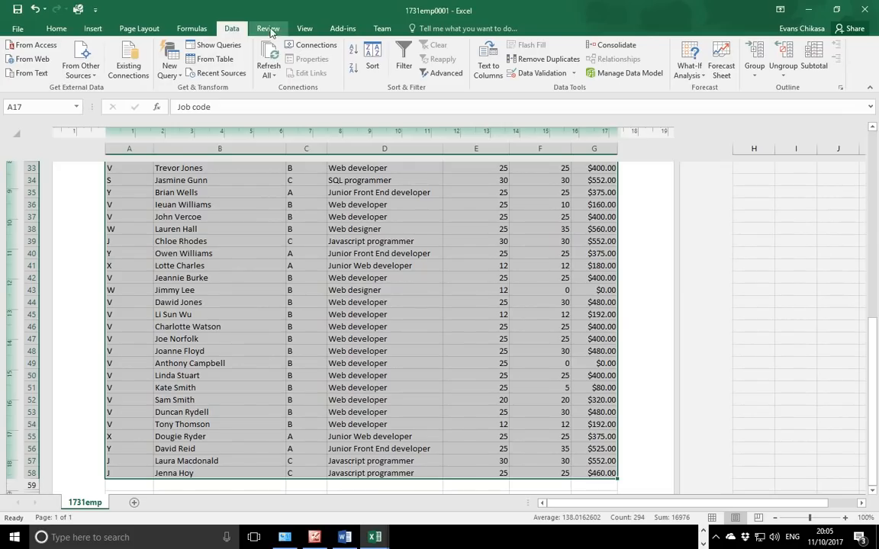
click(52, 30)
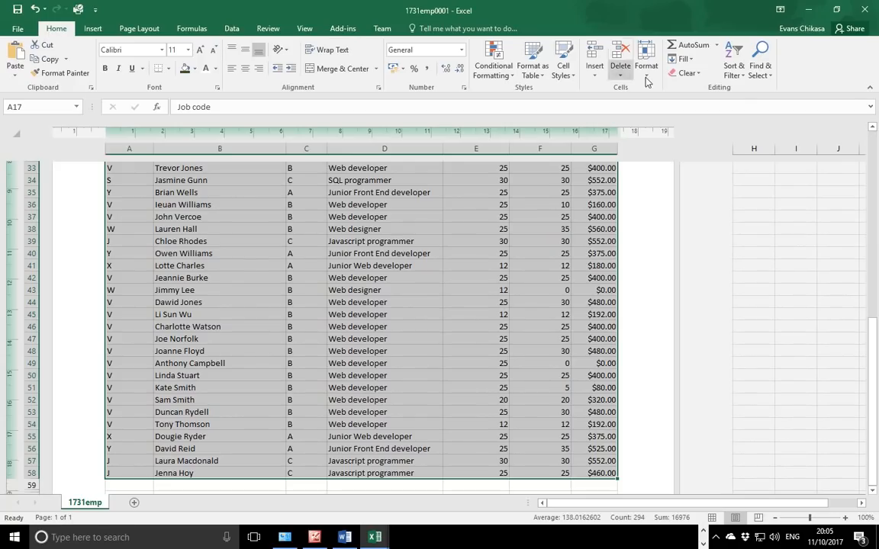
click(743, 76)
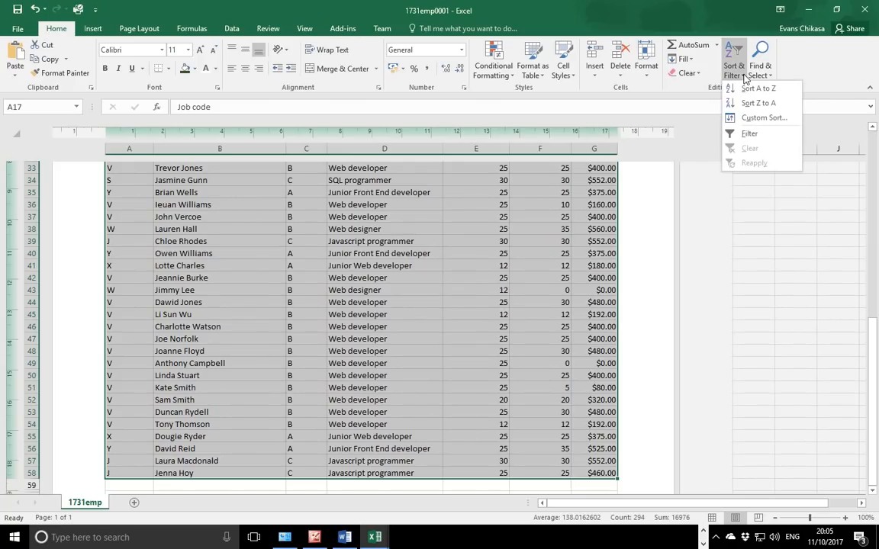
click(764, 118)
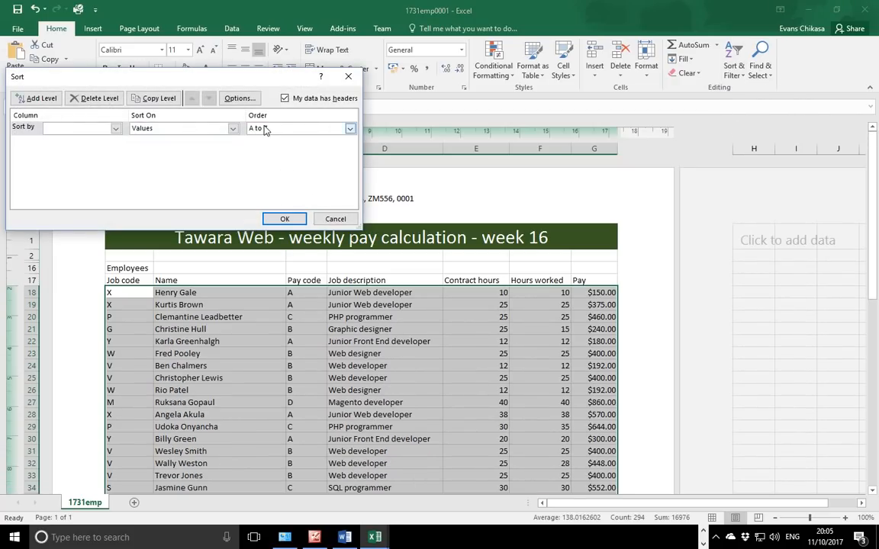
click(116, 129)
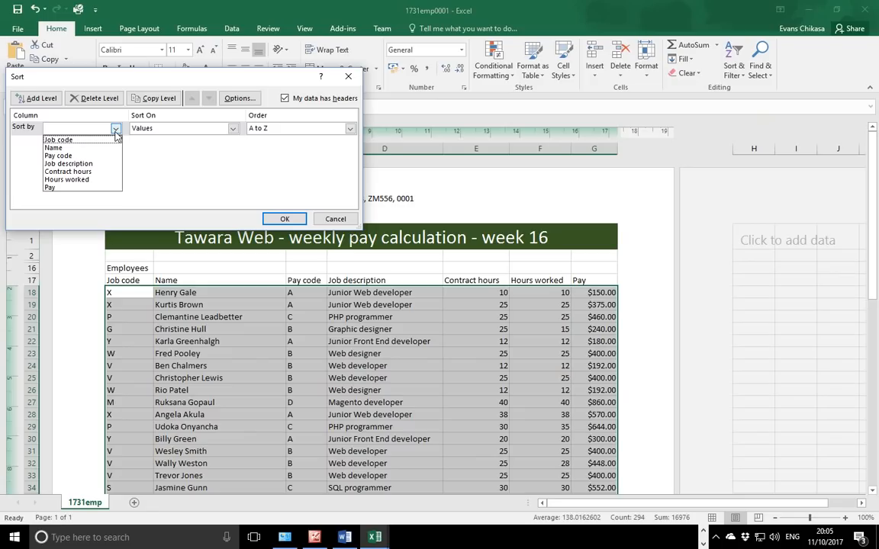
click(80, 163)
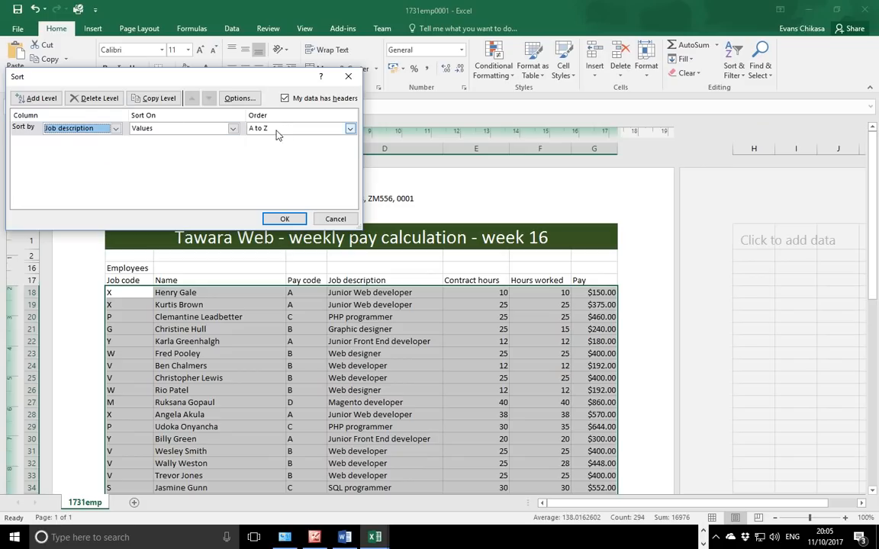
click(335, 219)
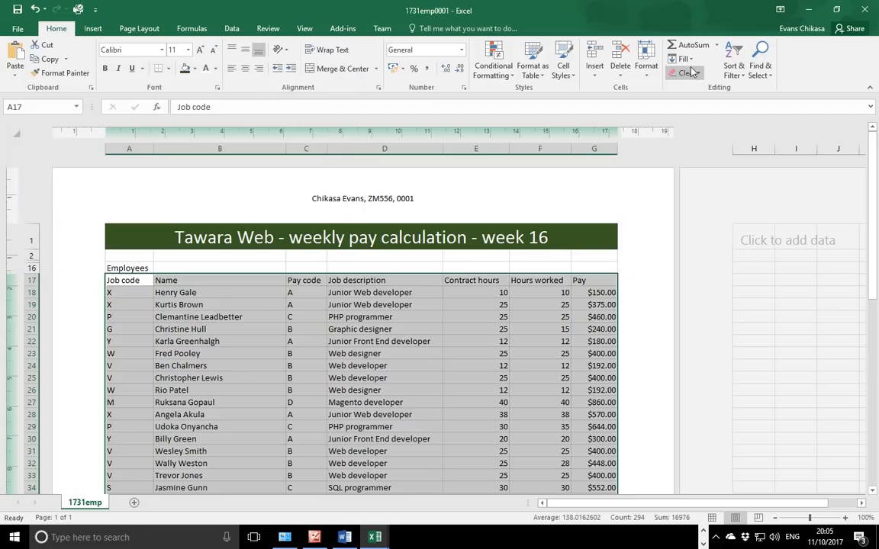
- Add filters to the employee table and filter Job description with a text filter that contains developer
click(734, 77)
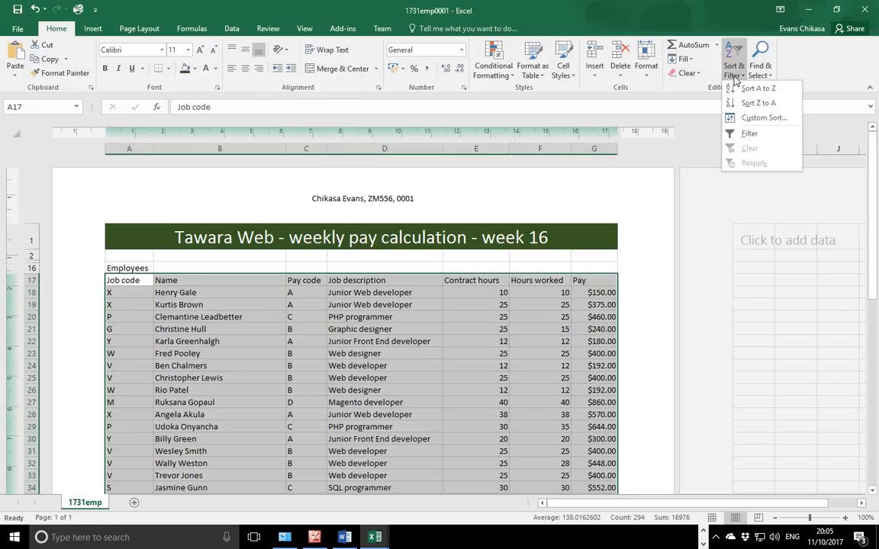
click(752, 135)
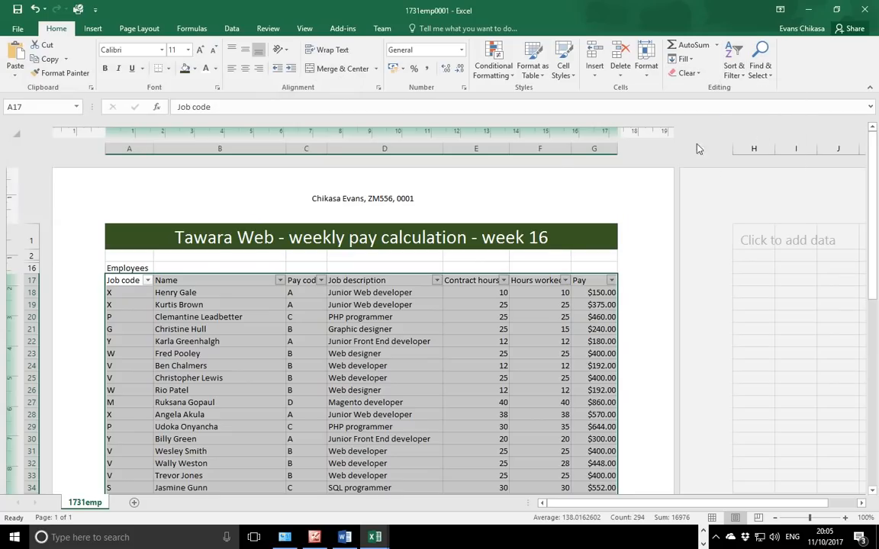
click(437, 281)
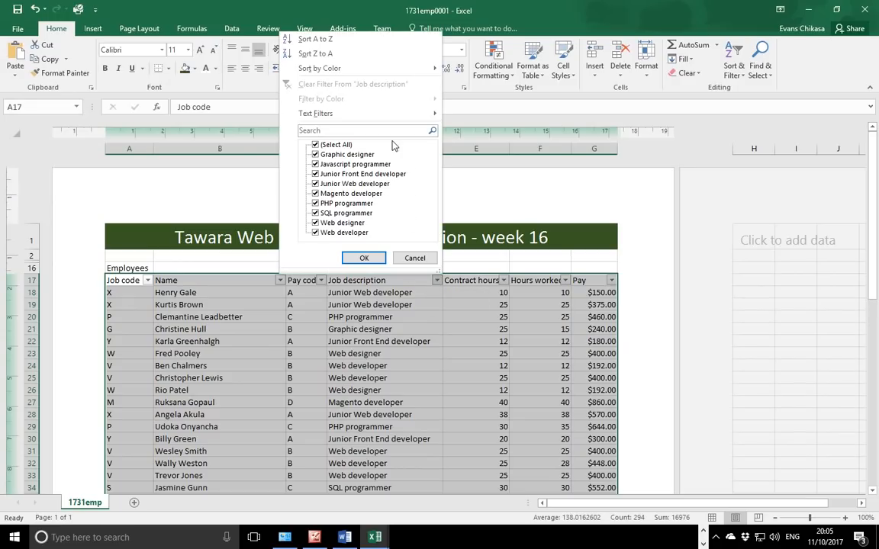
mouse_move(382, 115)
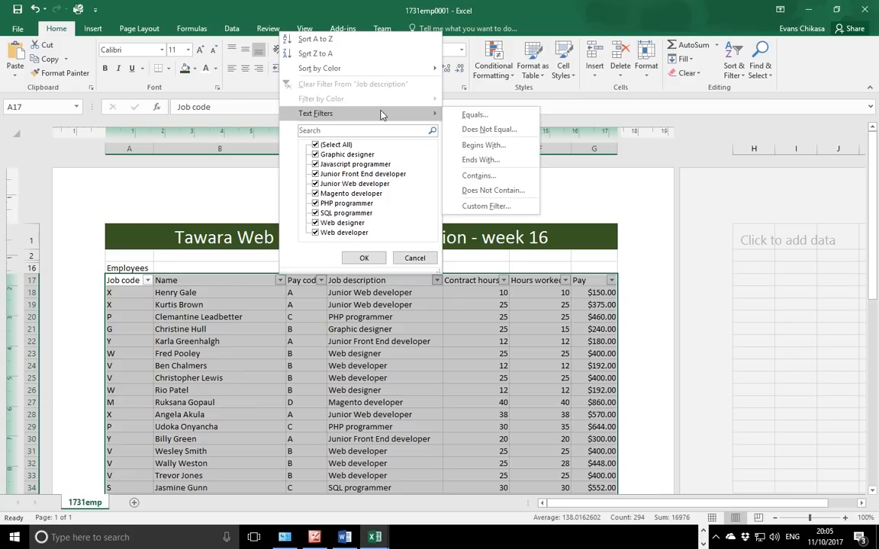
click(504, 178)
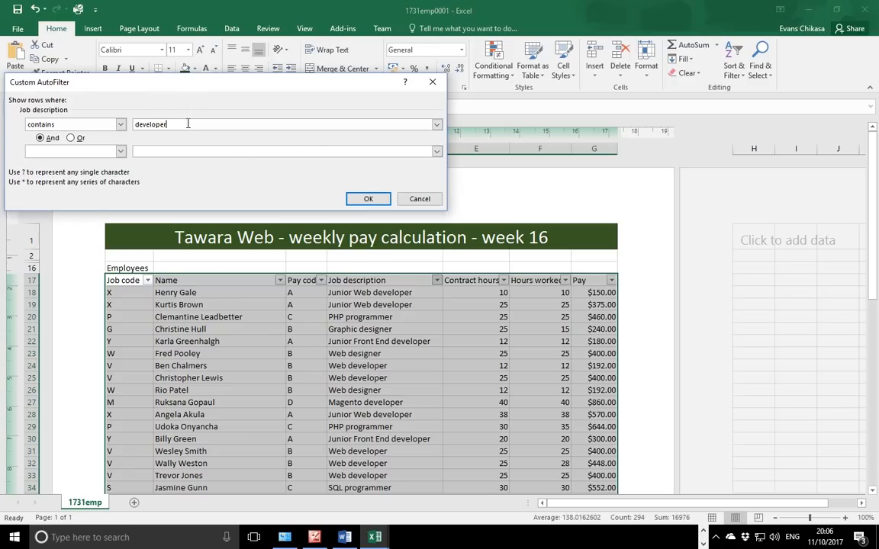
click(372, 201)
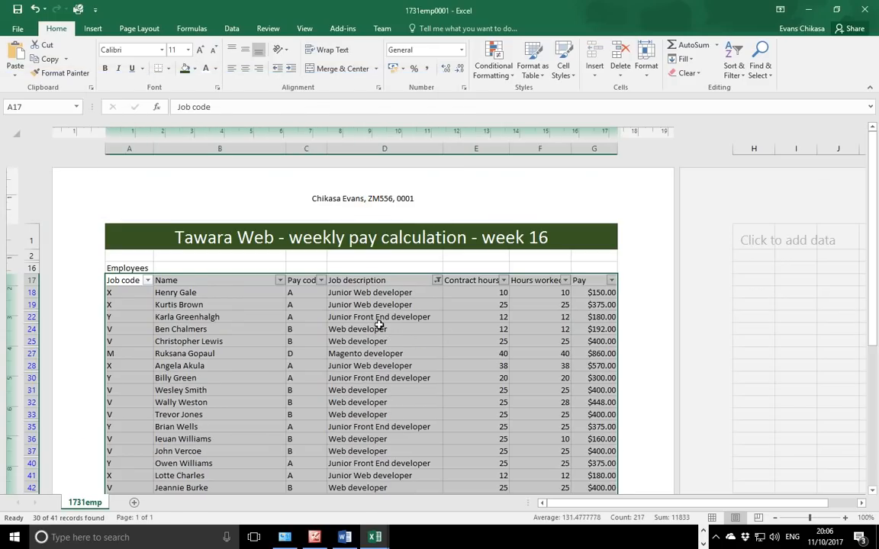
- Look through the filtered employee rows and switch to the exam paper in Acrobat Reader to reread task 22
scroll(342, 293, down, 7)
scroll(415, 376, up, 5)
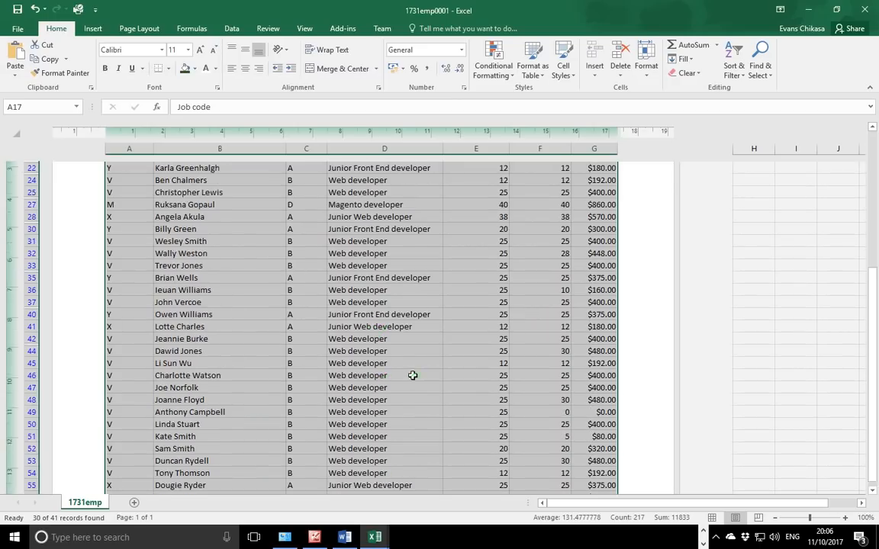
scroll(376, 242, down, 2)
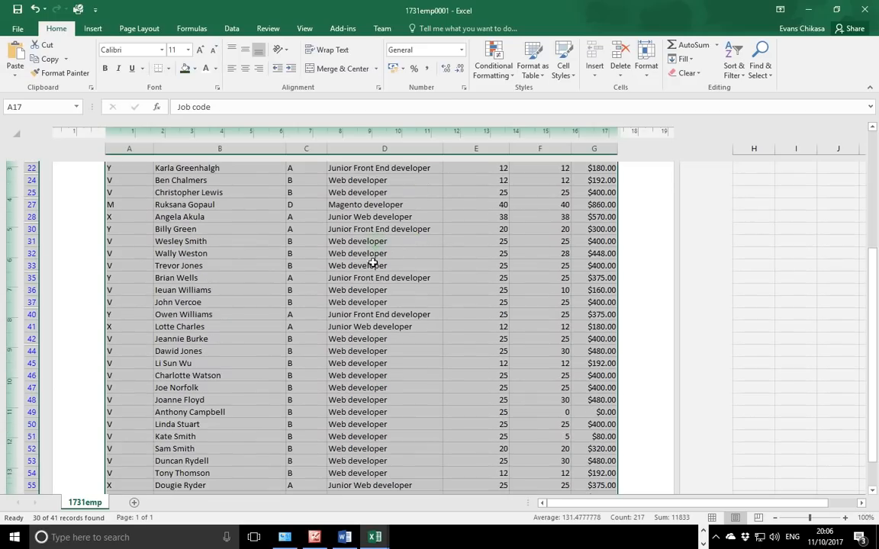
scroll(391, 308, up, 3)
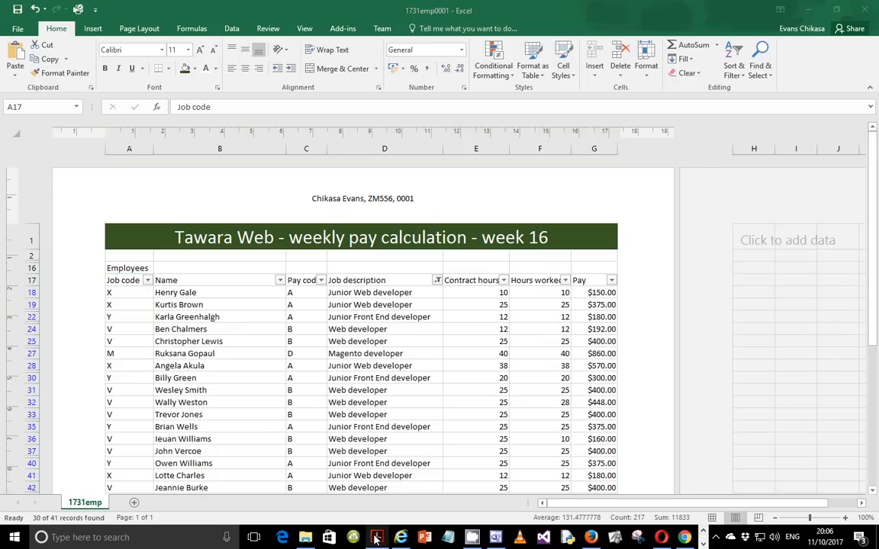
click(377, 537)
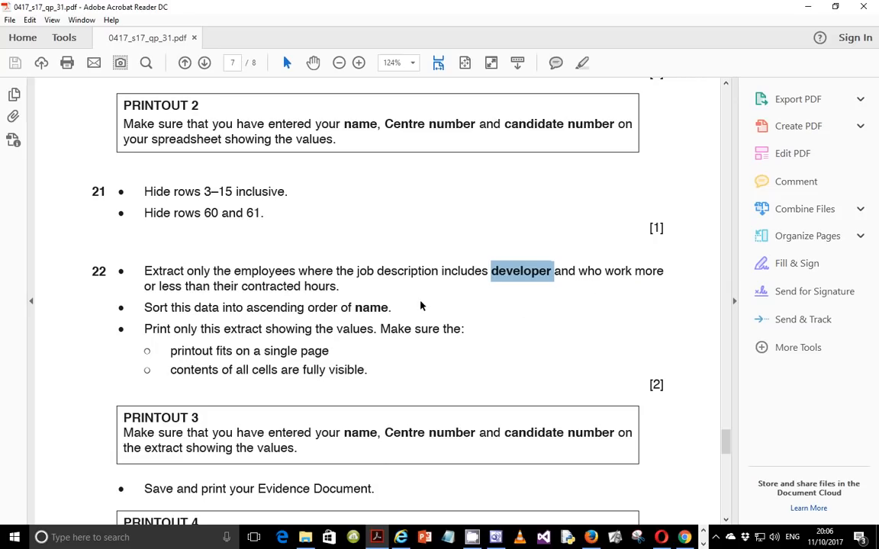
key(Print)
drag(256, 218, 628, 400)
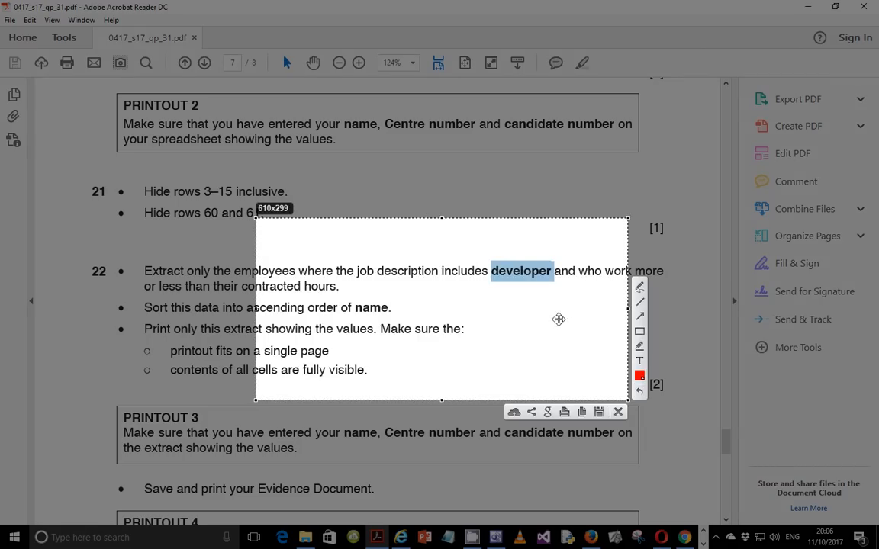
click(641, 360)
click(541, 318)
text(2)
key(Return)
text(<>)
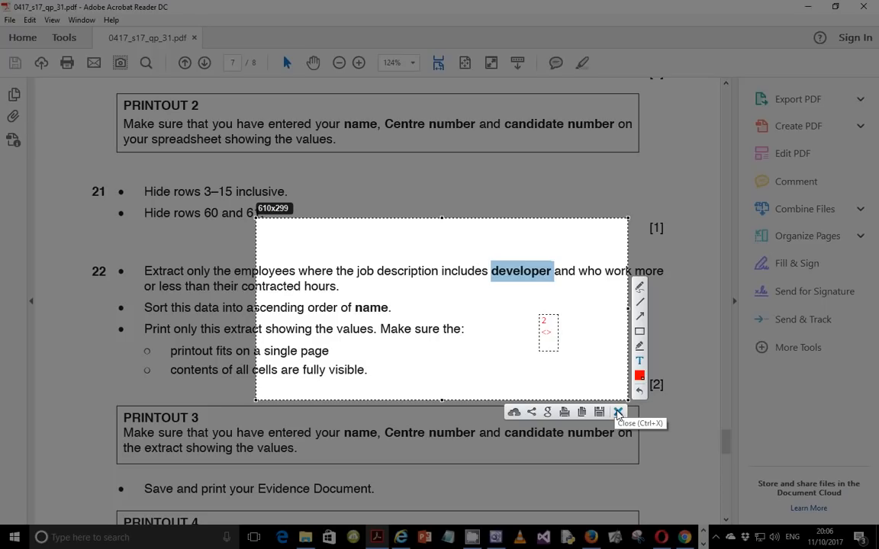
click(618, 413)
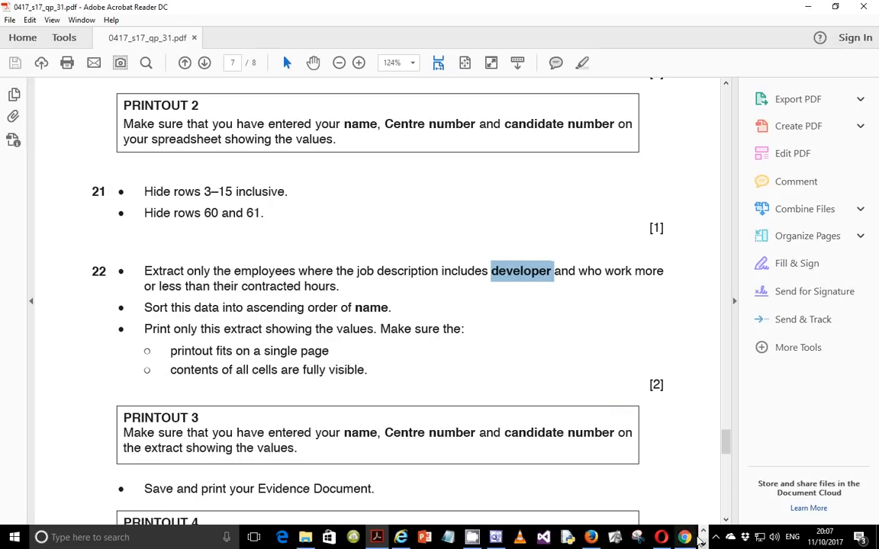
- Return to the Excel workbook and try to filter Contract hours with a number filter that does not equal e18
mouse_move(375, 536)
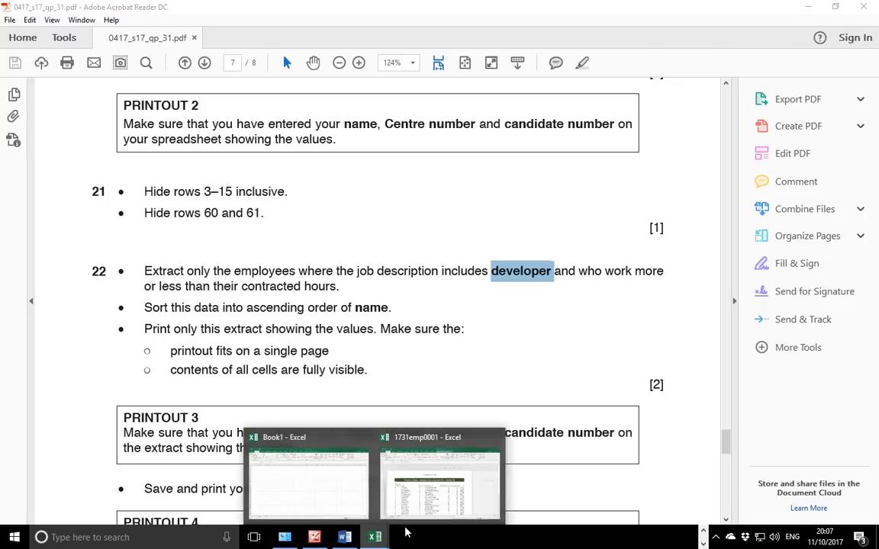
click(437, 501)
click(503, 281)
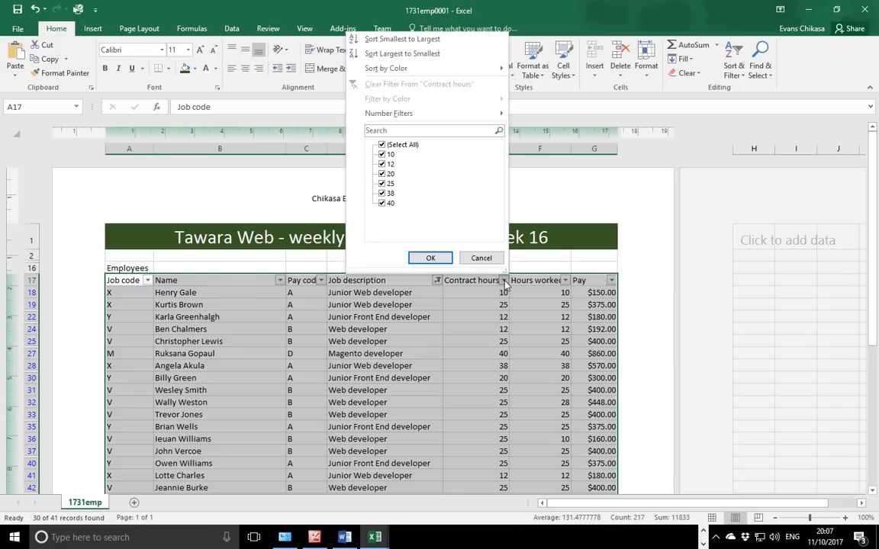
mouse_move(481, 119)
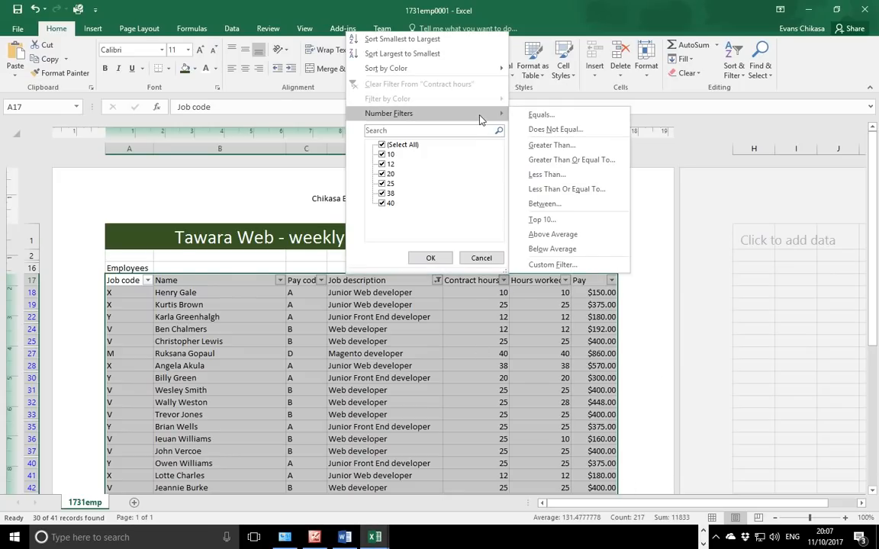
click(555, 130)
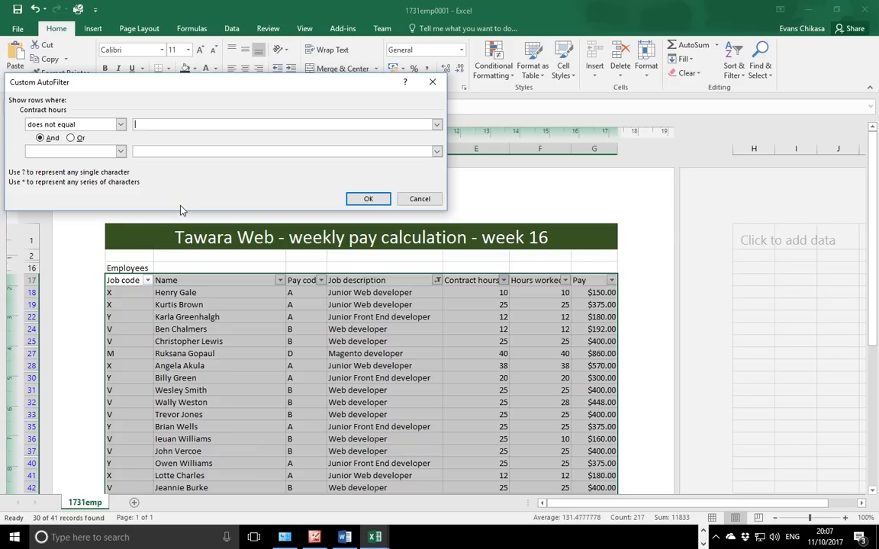
text(e18)
click(376, 200)
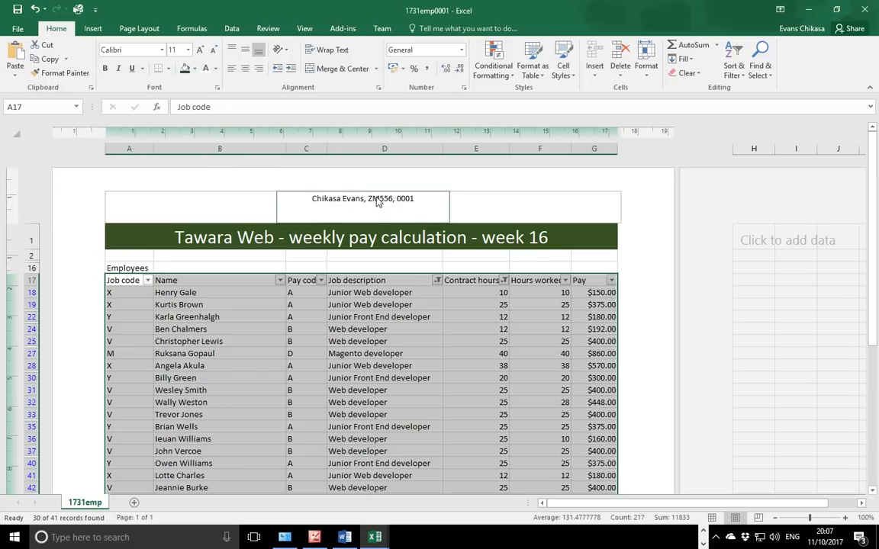
- Reopen the Contract hours custom filter and clear its comparison value
click(495, 293)
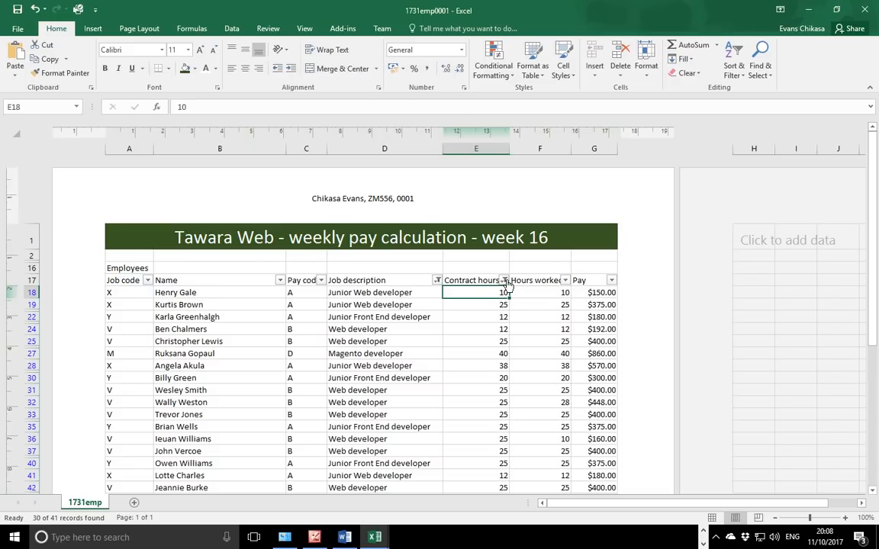
click(504, 281)
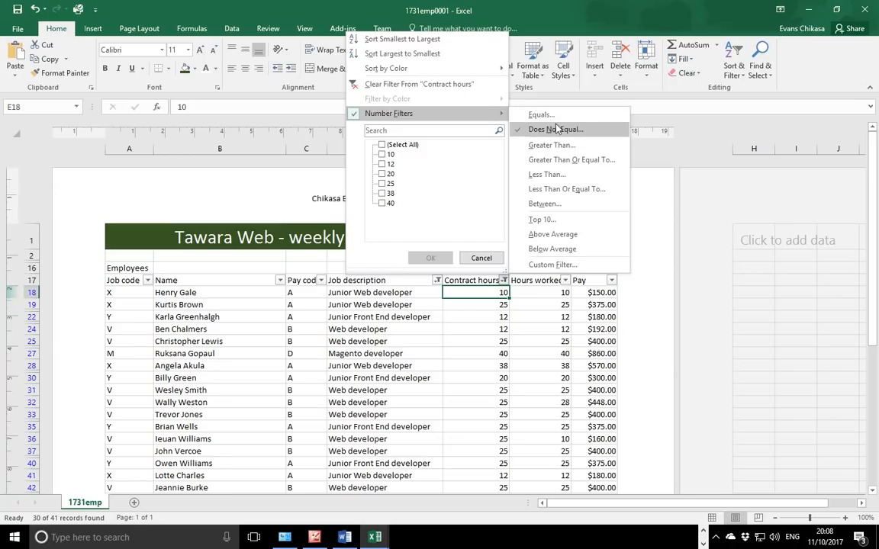
click(552, 264)
key(BackSpace)
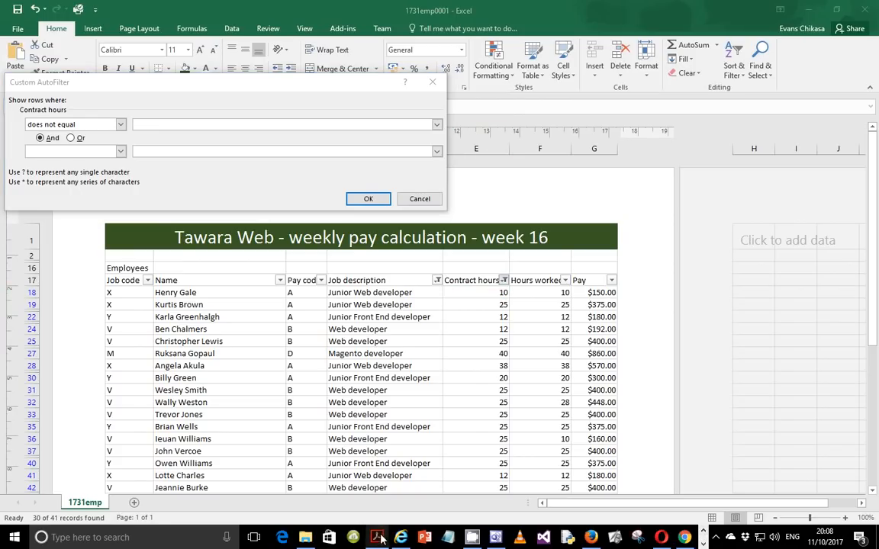
- Switch to the exam paper in Acrobat Reader, highlight the word and in task 22, and return to the Excel workbook
click(378, 538)
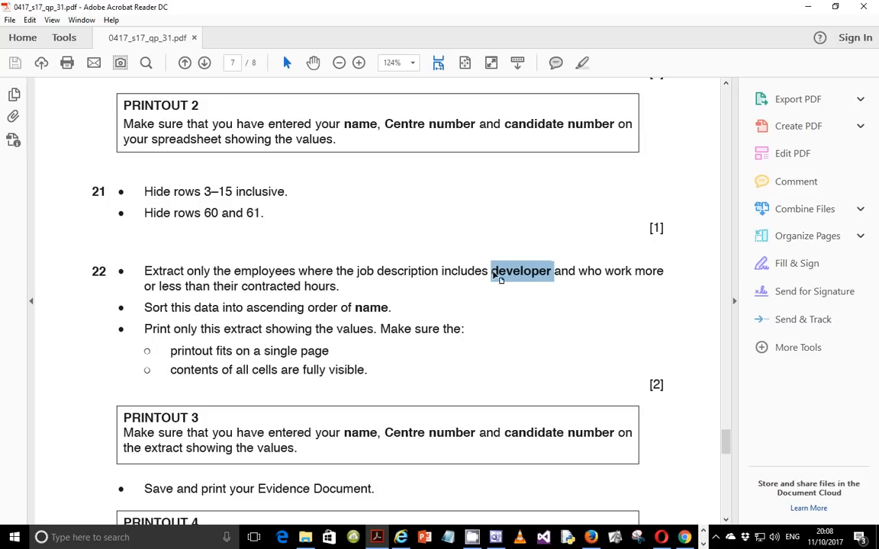
double_click(565, 271)
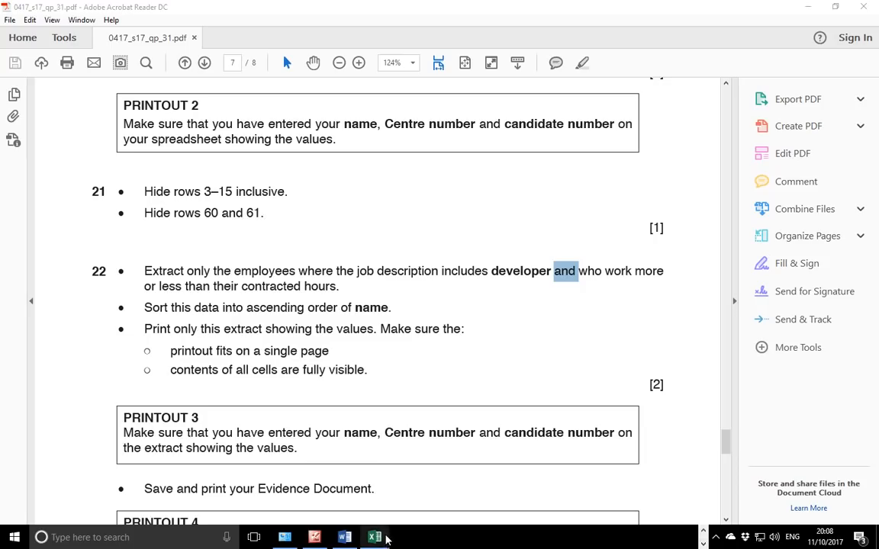
mouse_move(374, 537)
click(437, 476)
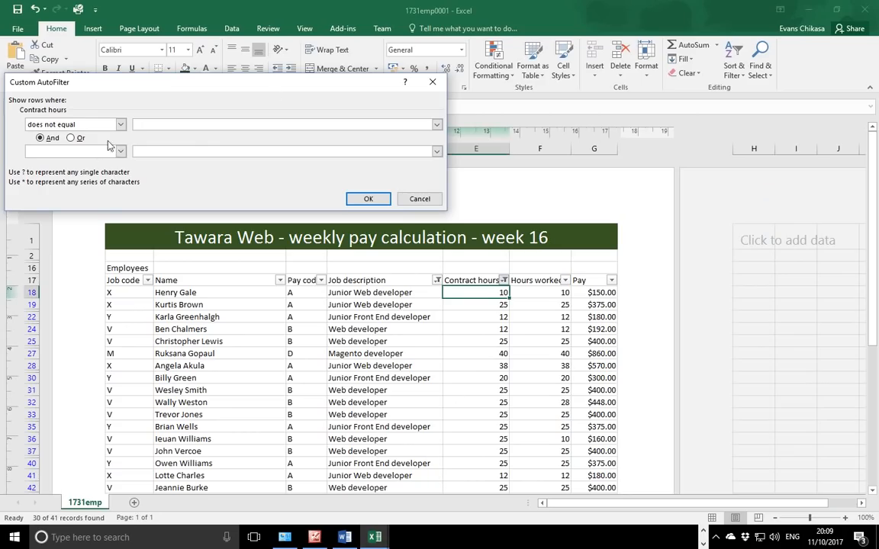
- Try is greater than as the first Contract hours condition and look through the operators for the second condition
click(121, 125)
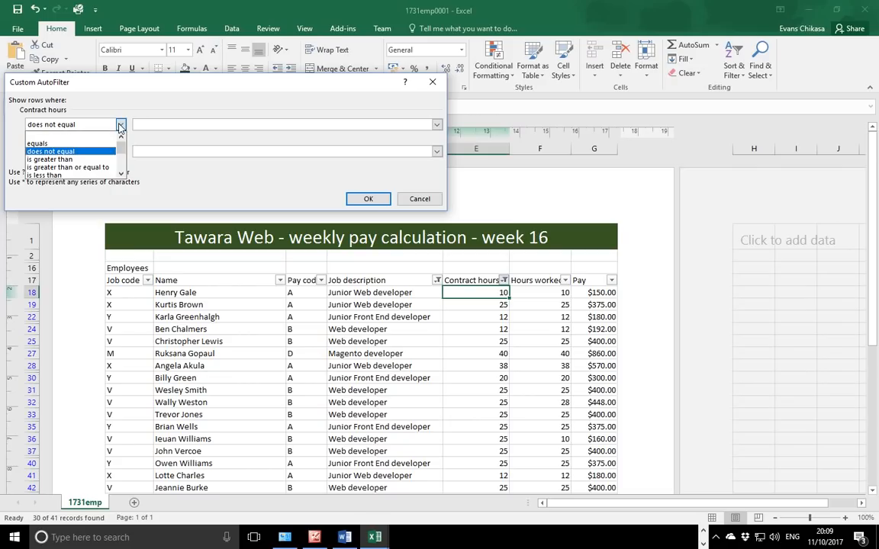
click(77, 159)
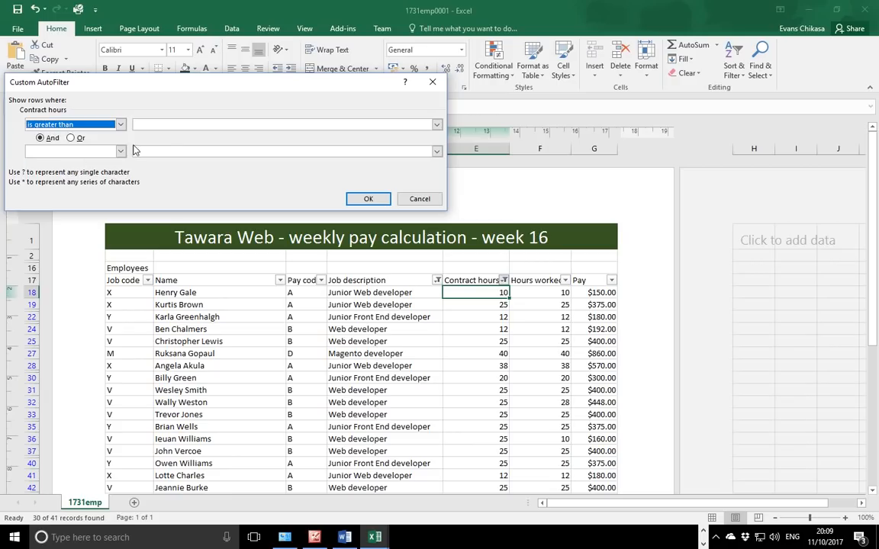
click(436, 125)
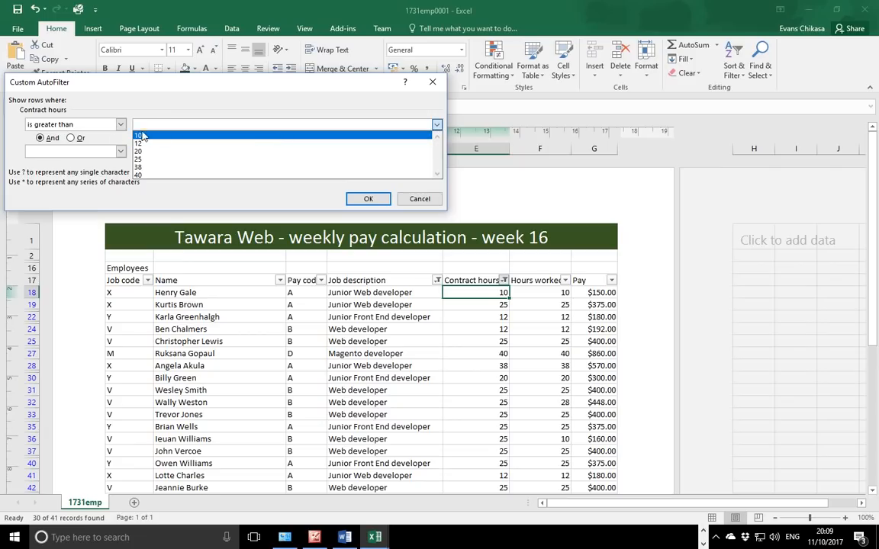
click(121, 151)
click(120, 151)
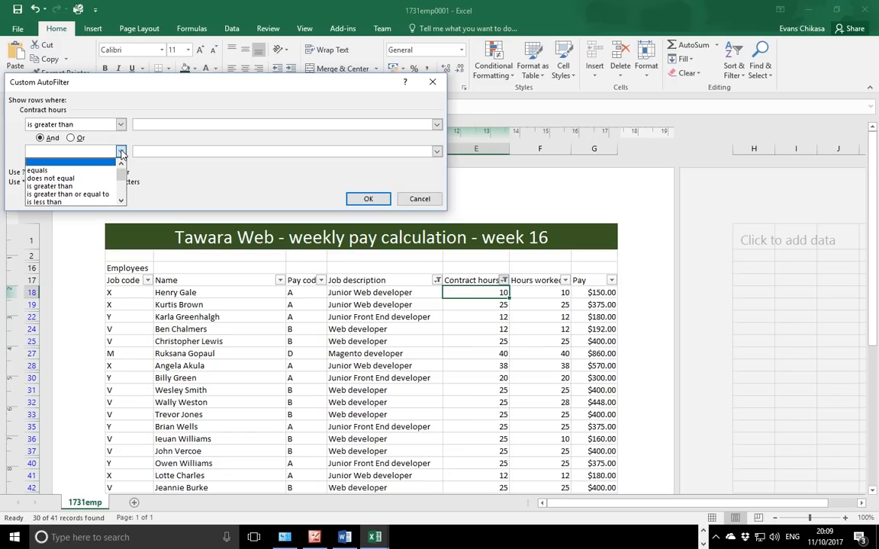
scroll(121, 174, down, 2)
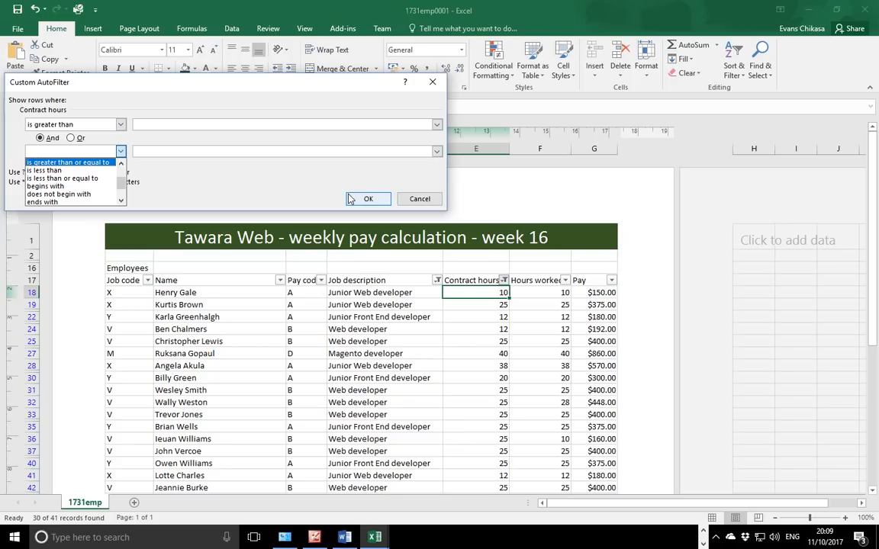
click(716, 537)
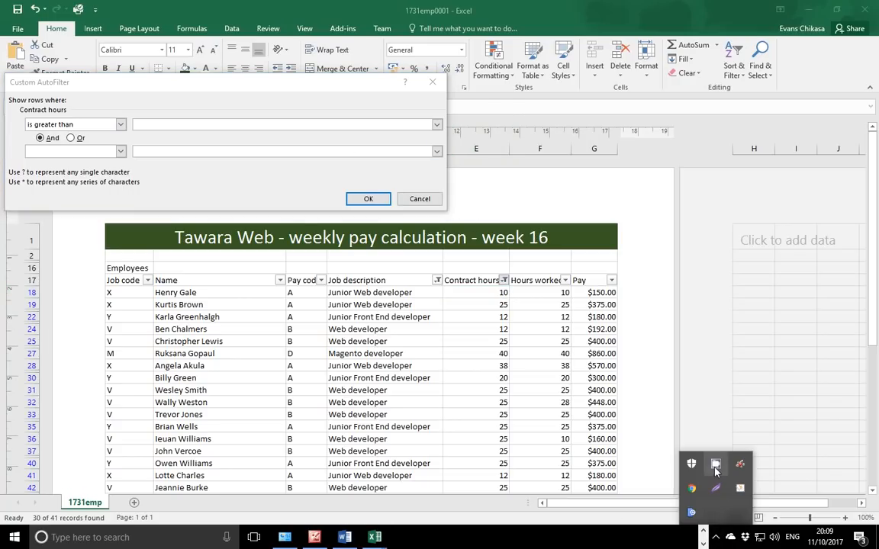
click(716, 467)
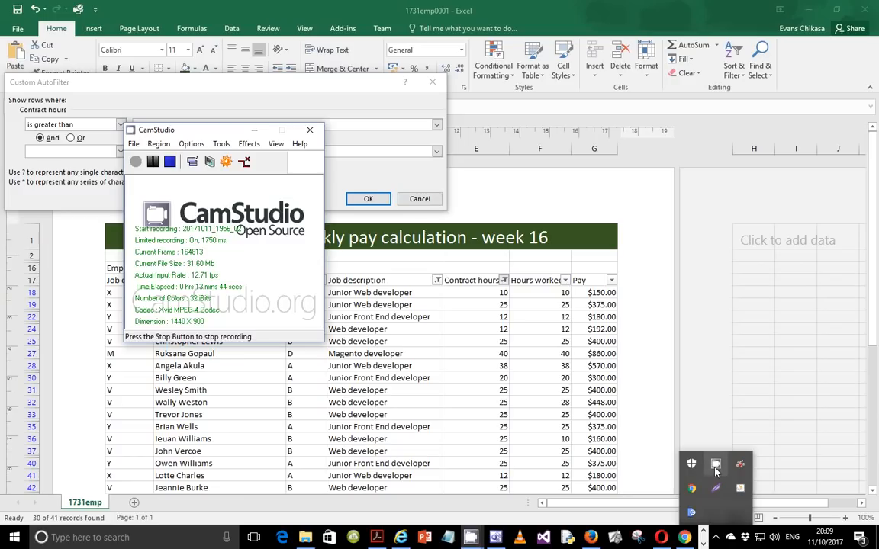
click(152, 162)
click(136, 161)
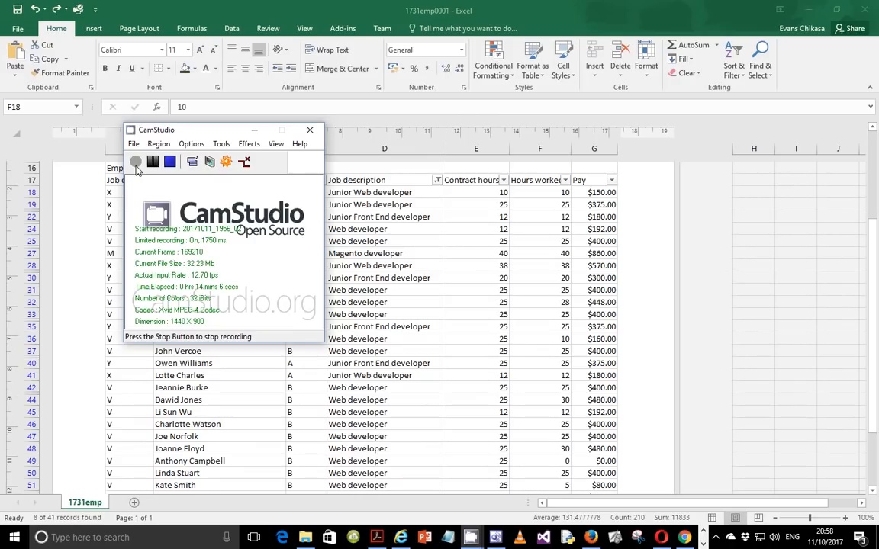
click(255, 130)
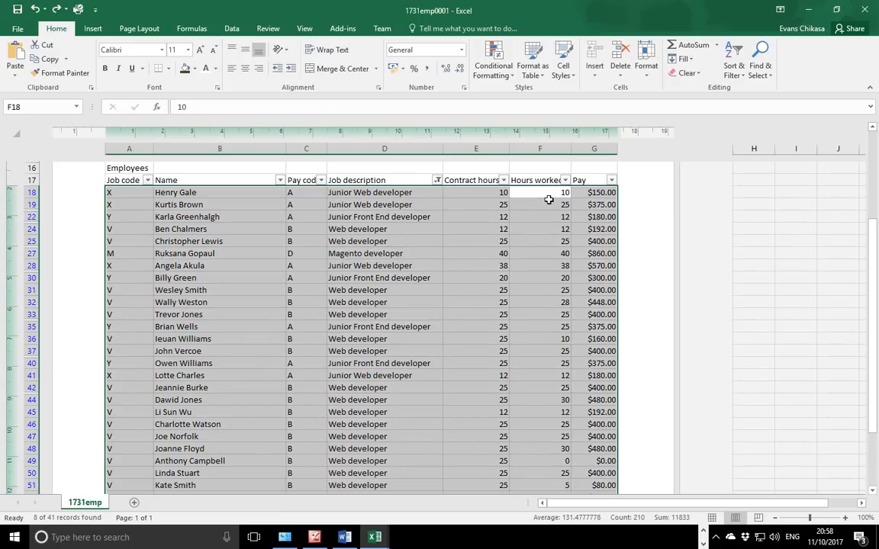
- Compare Contract hours with Hours worked for the filtered developers, checking rows 18, 19, 24, 32 and 49
click(498, 193)
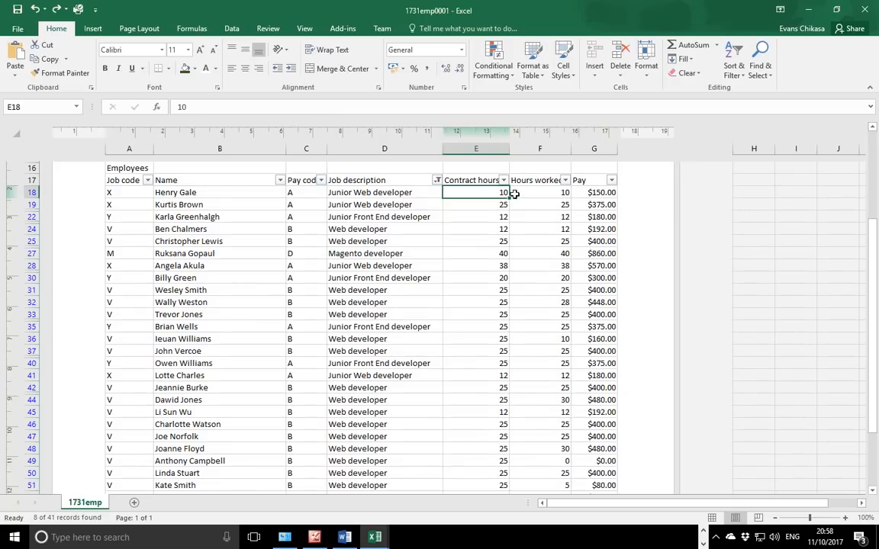
click(540, 191)
drag(492, 195, 528, 194)
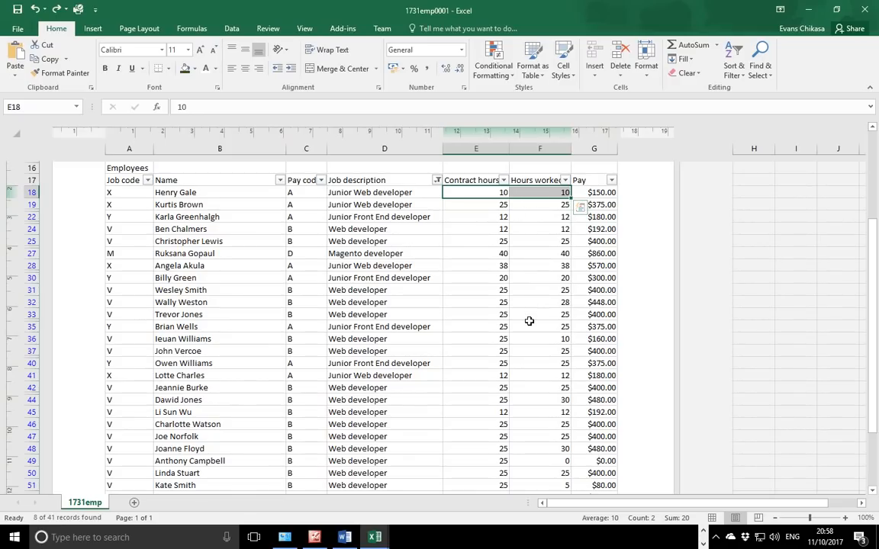
click(493, 303)
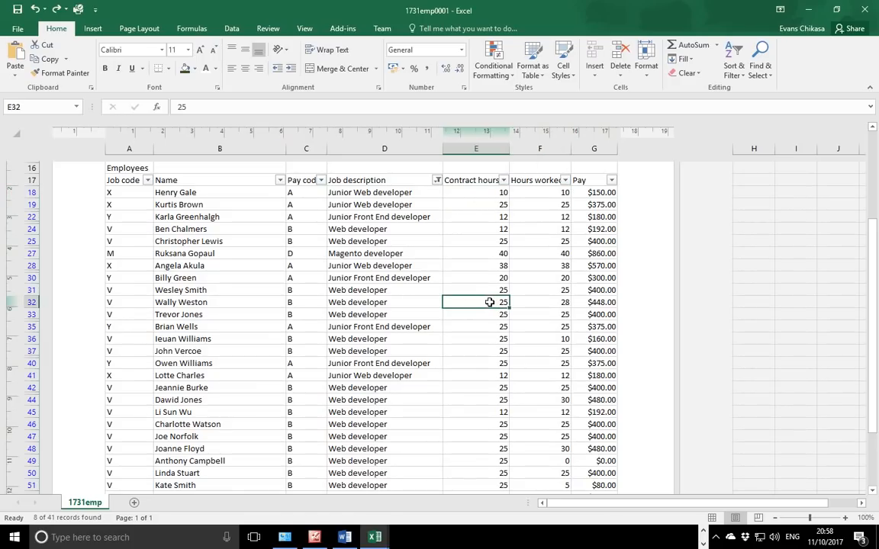
click(541, 304)
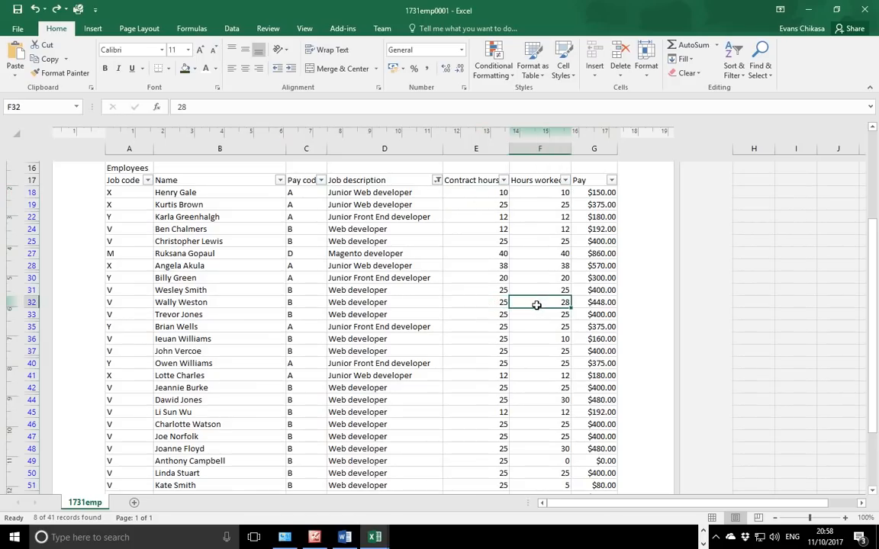
click(498, 304)
click(542, 303)
click(496, 461)
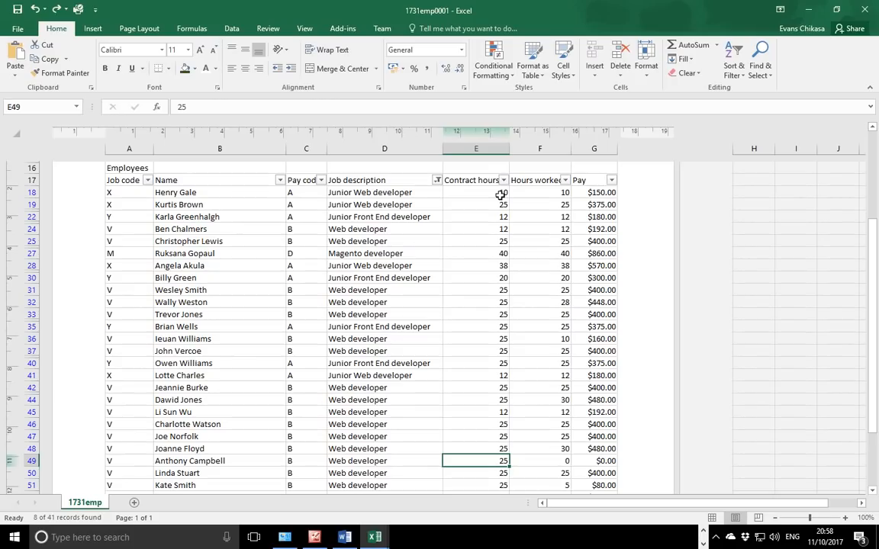
drag(497, 193, 537, 193)
drag(493, 217, 552, 229)
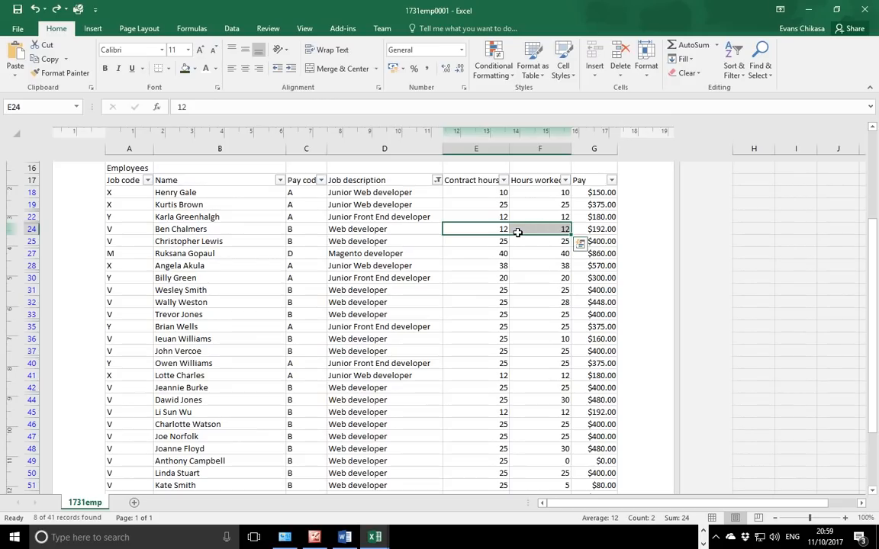
drag(500, 206, 555, 202)
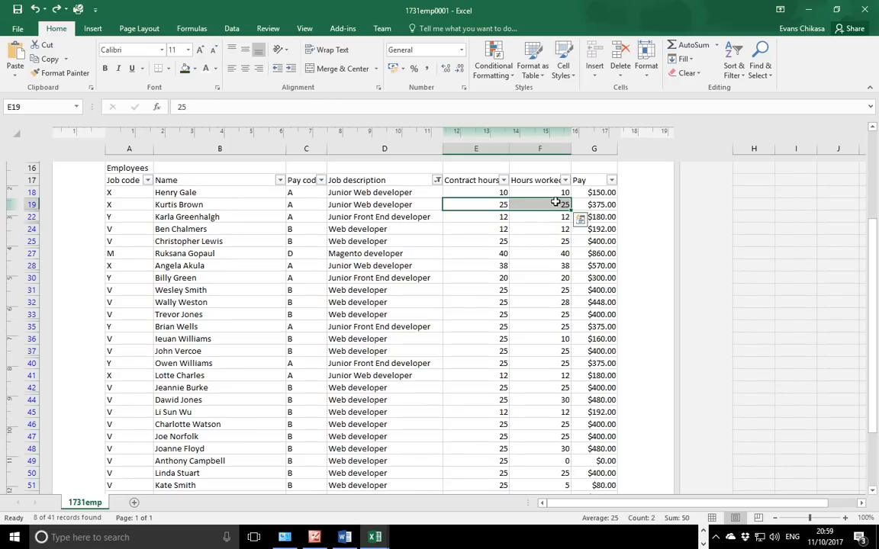
- Exclude the values 10 and 12 from the Contract hours filter and check the hours in row 30
click(503, 182)
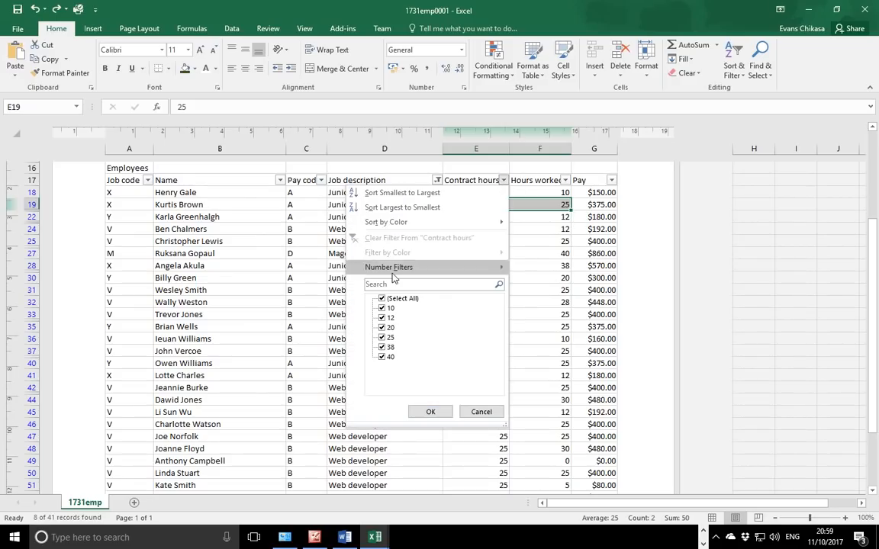
click(382, 311)
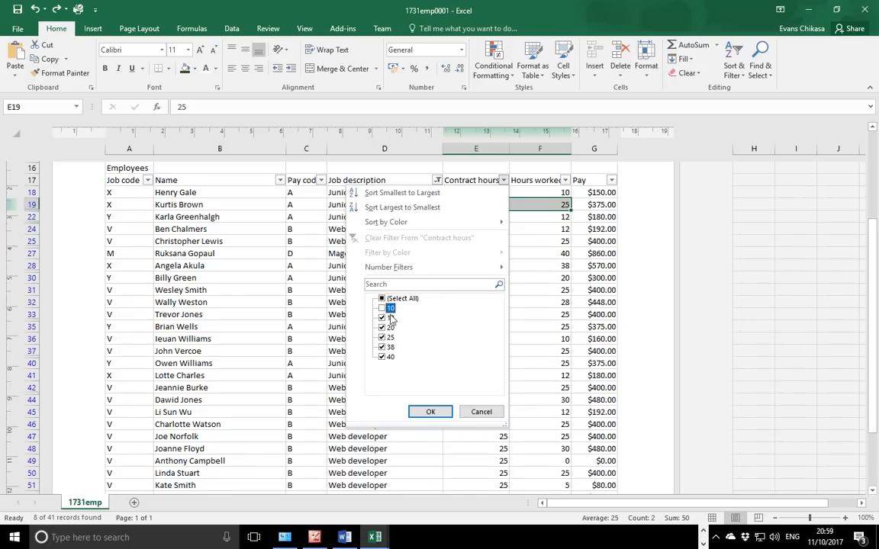
click(383, 318)
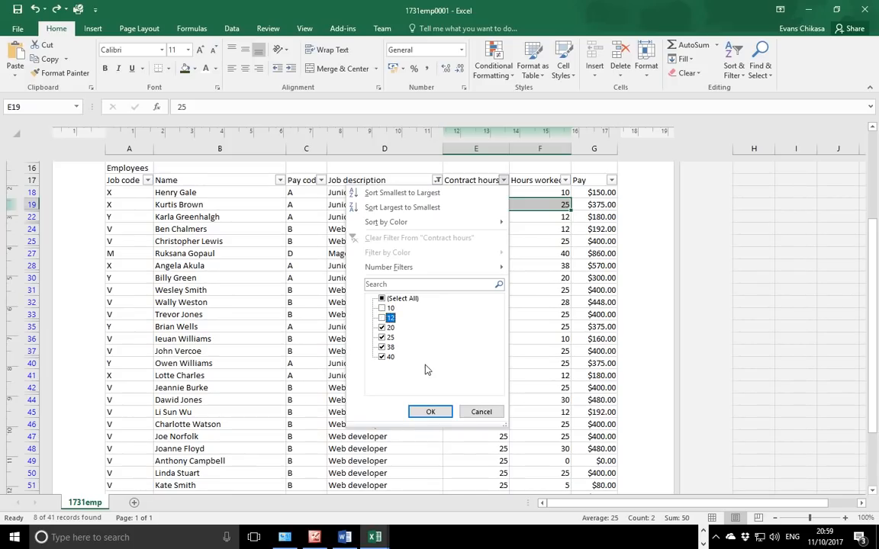
click(431, 412)
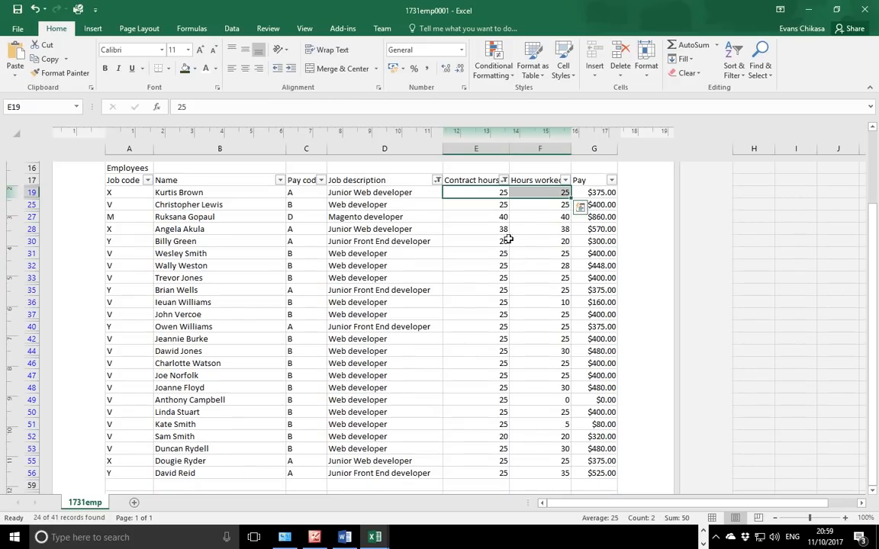
drag(509, 238, 546, 246)
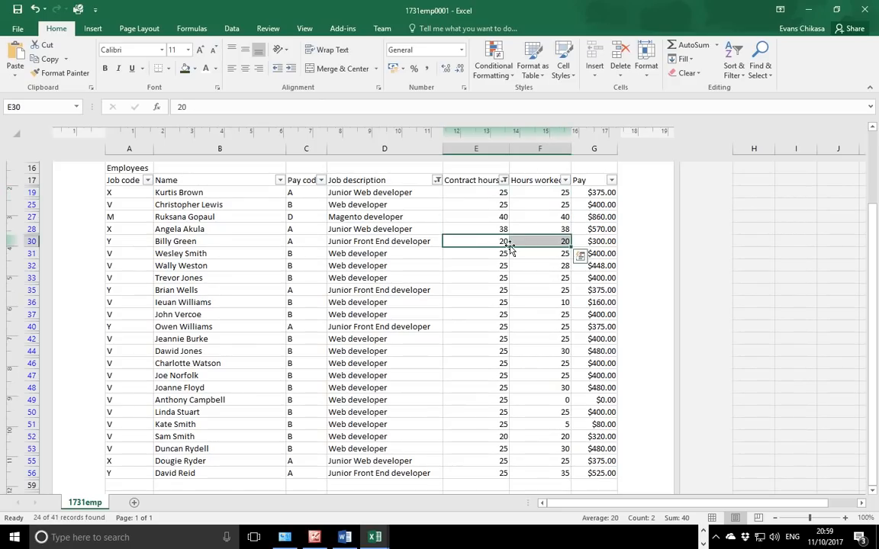
- Exclude the value 20 from the Contract hours filter and compare both hours columns in rows 19, 25 and 36
click(505, 181)
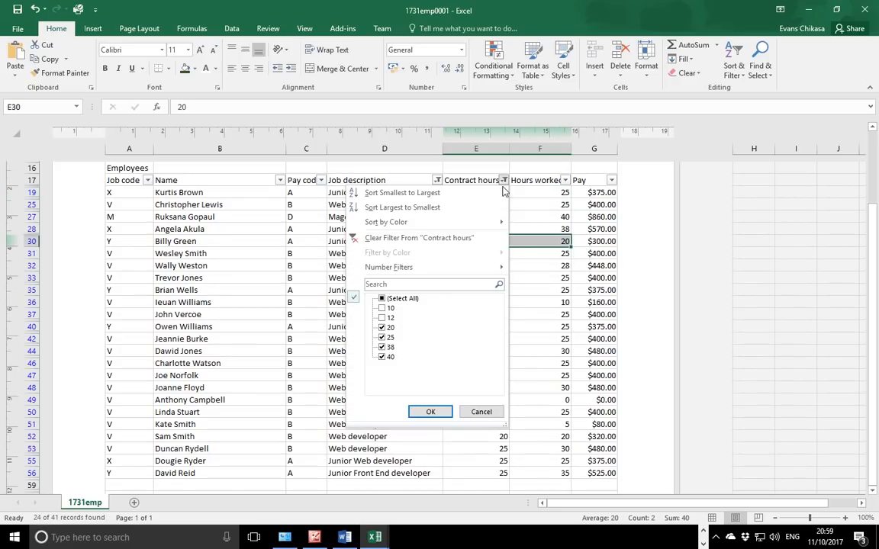
click(381, 327)
click(432, 412)
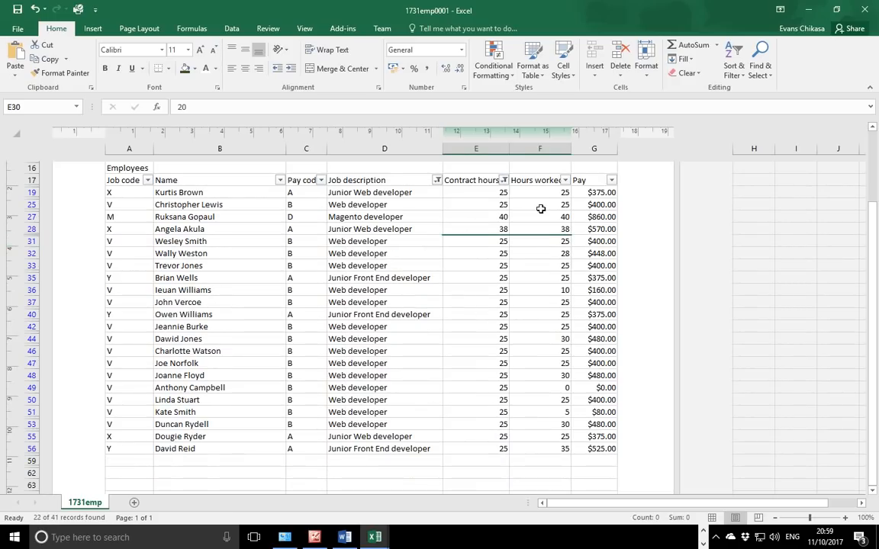
drag(504, 192, 557, 205)
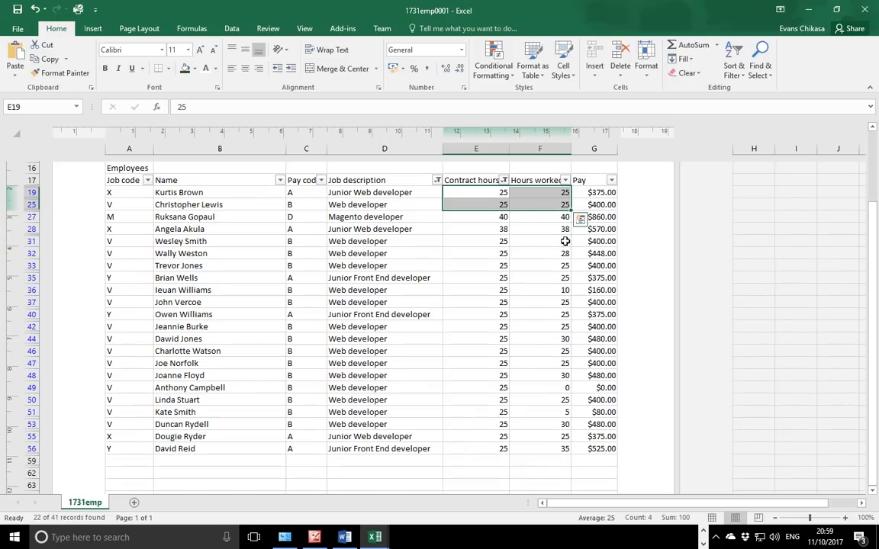
click(501, 289)
drag(501, 289, 553, 286)
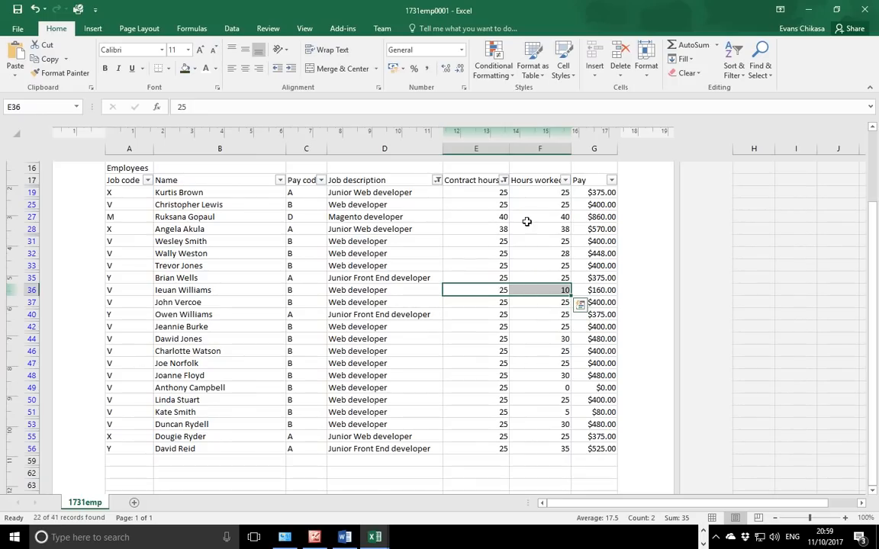
- Try excluding the value 25 from the Contract hours filter, and include it again
click(504, 181)
click(383, 337)
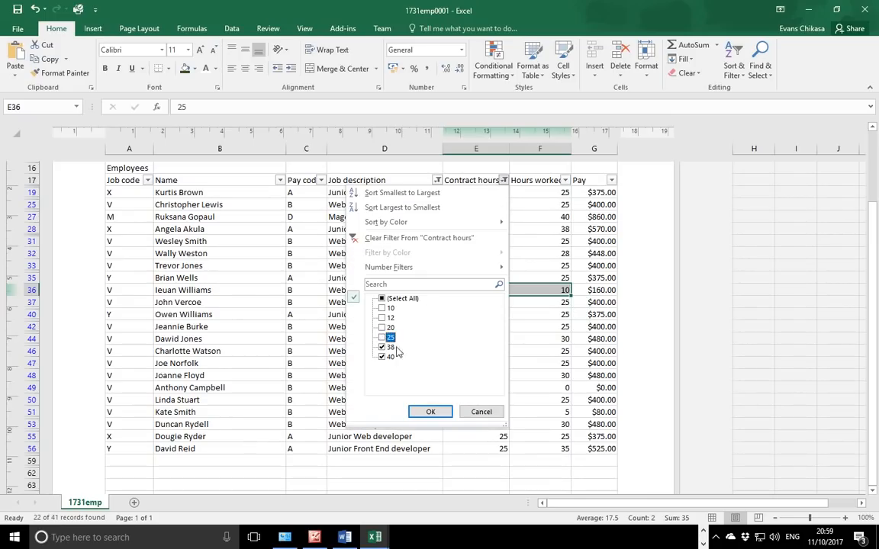
click(427, 411)
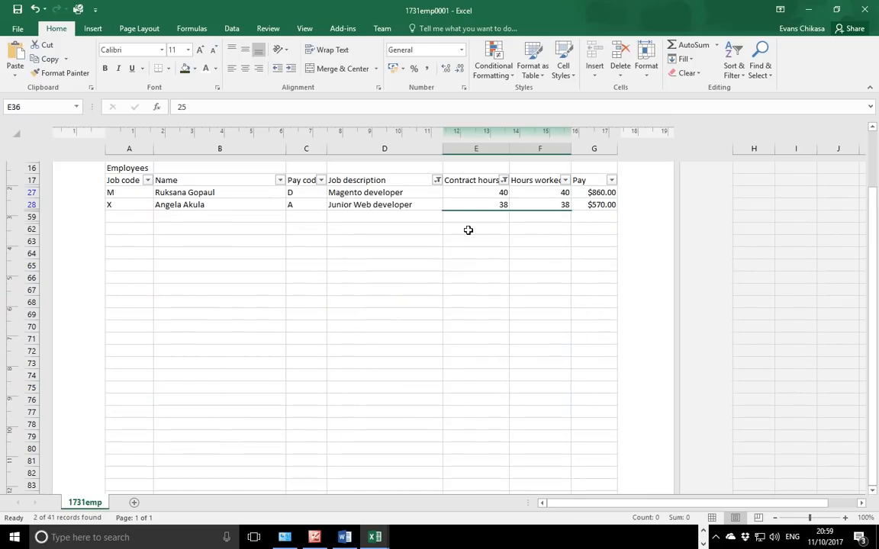
click(503, 180)
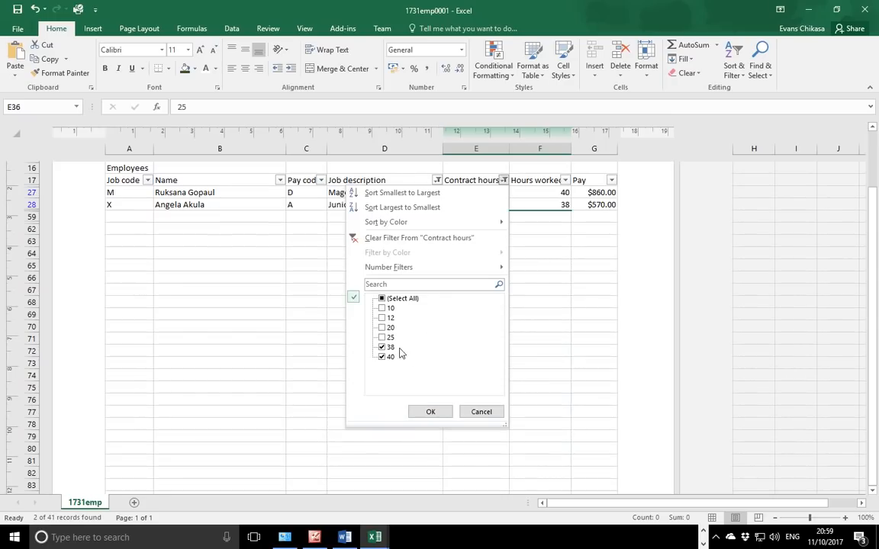
click(381, 337)
click(429, 411)
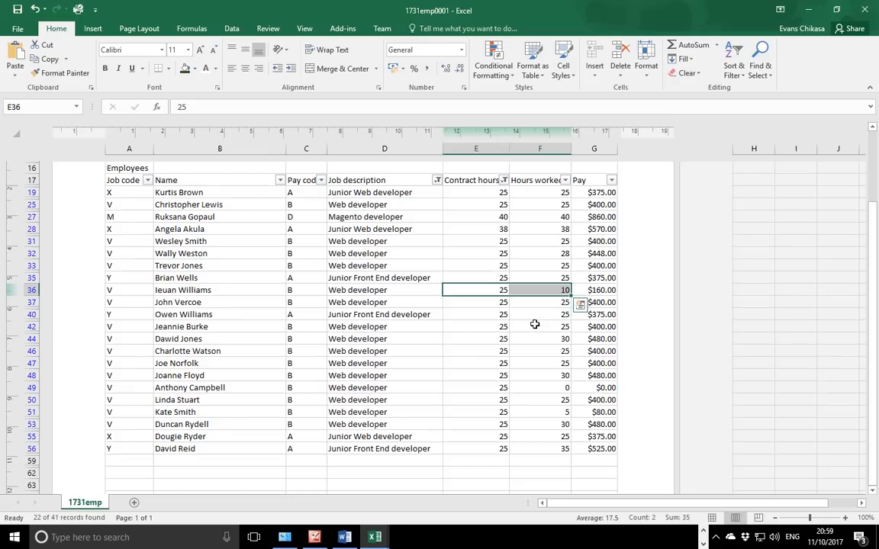
- Check the hours in rows 36 and 19 and exclude the value 25 from the Hours worked filter
click(534, 327)
drag(553, 290, 524, 290)
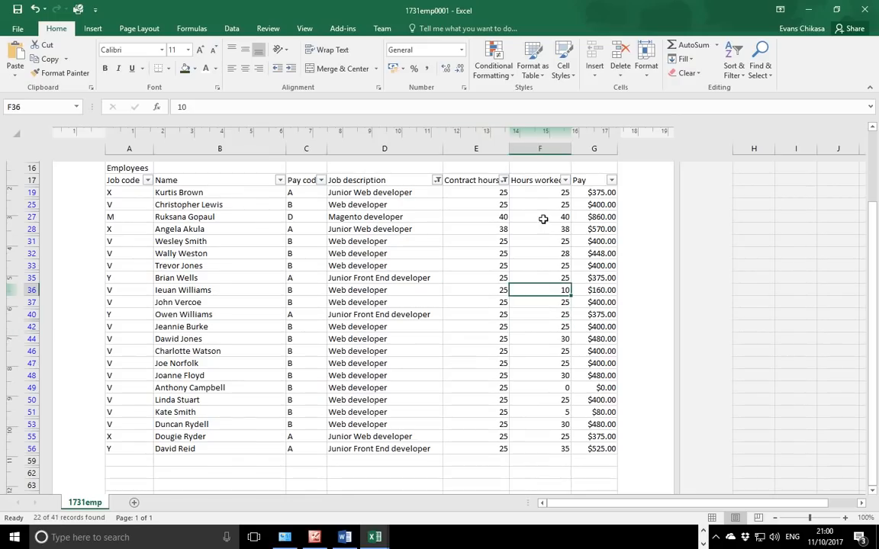
click(531, 192)
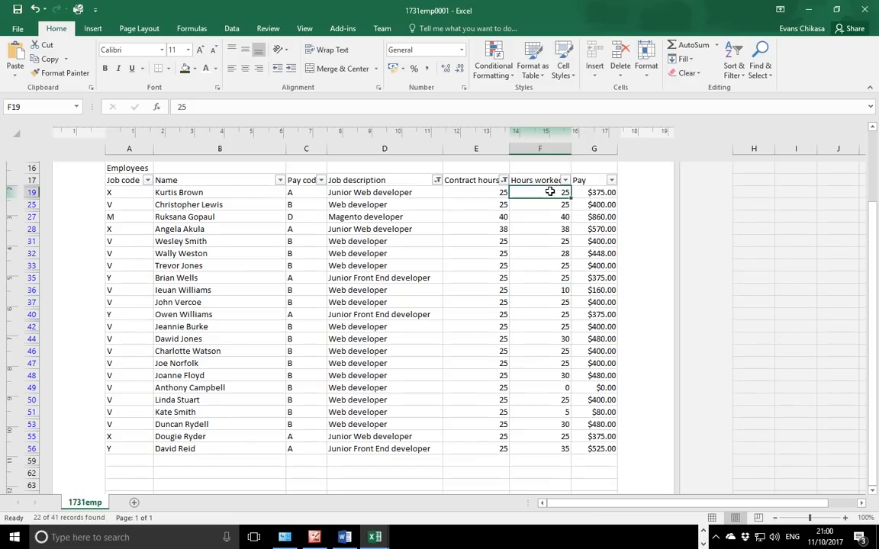
click(500, 192)
drag(499, 192, 563, 191)
click(565, 180)
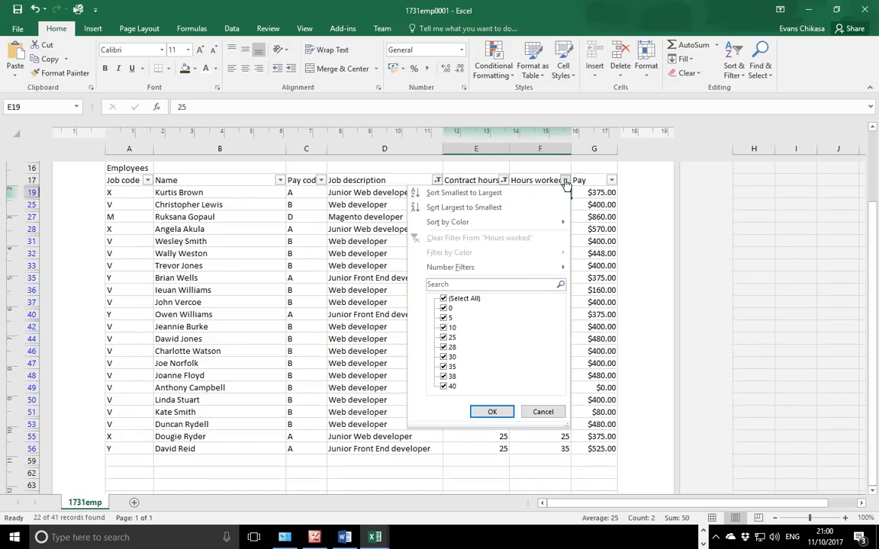
click(444, 338)
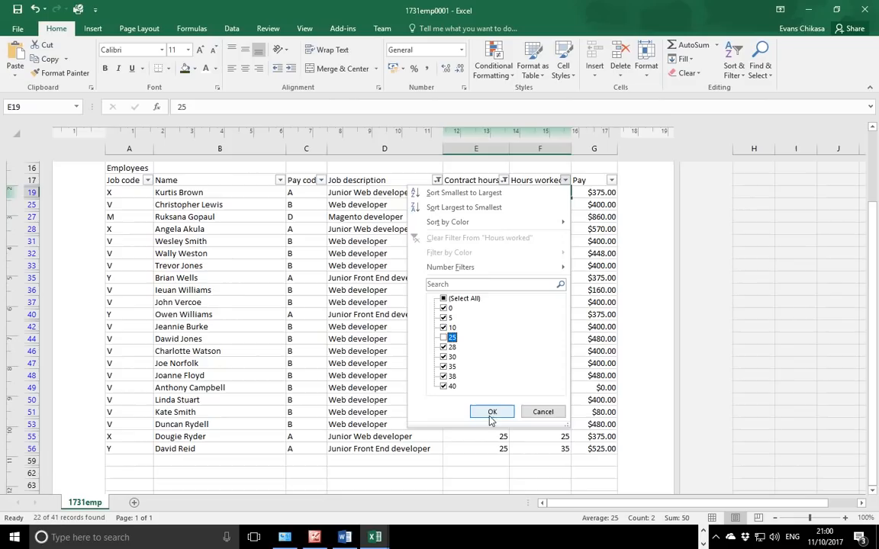
click(492, 412)
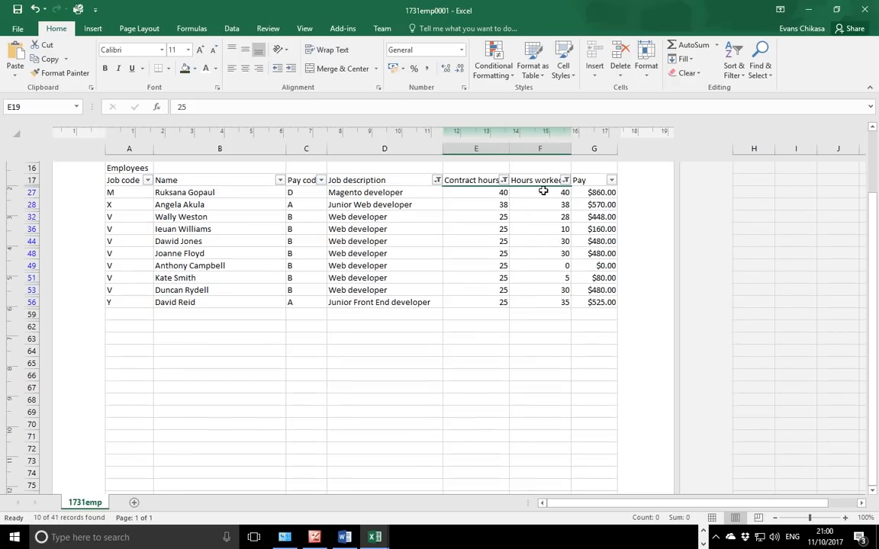
- Exclude the values 40 and 38 from the Contract hours filter
click(504, 182)
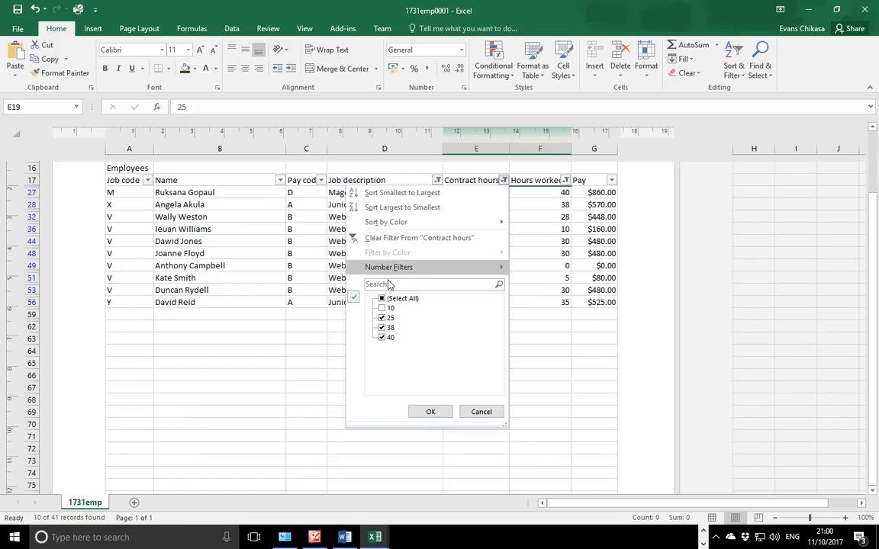
click(382, 338)
click(430, 411)
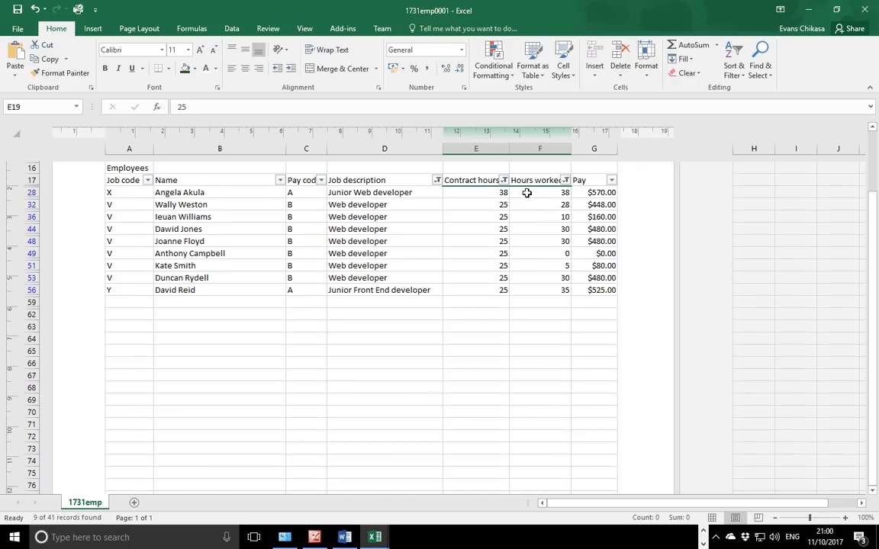
click(504, 181)
click(382, 328)
click(381, 328)
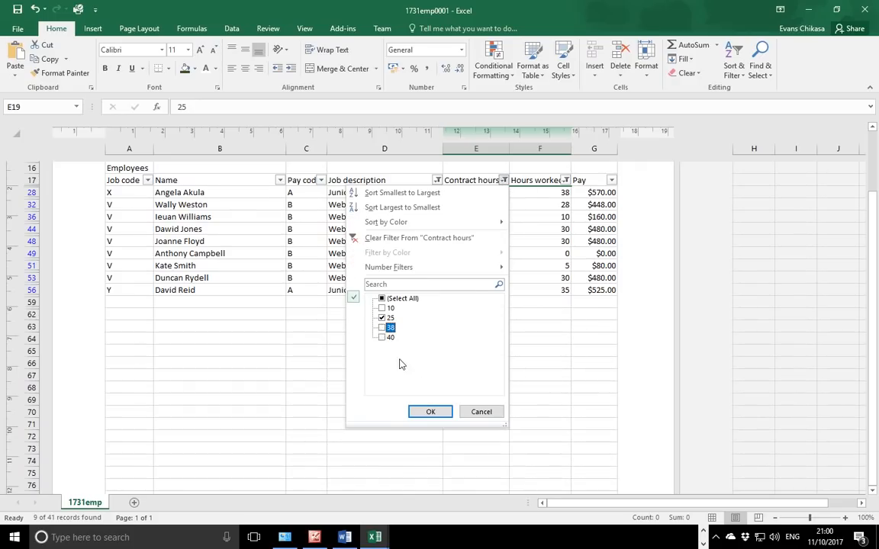
click(429, 413)
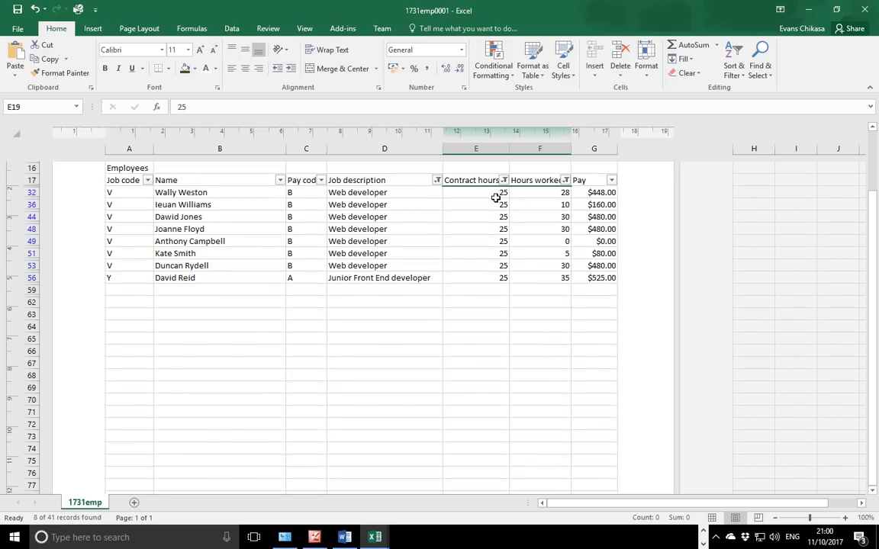
- Compare Hours worked with Contract hours for the extracted developers in rows 32, 36, 44 and 48
click(564, 192)
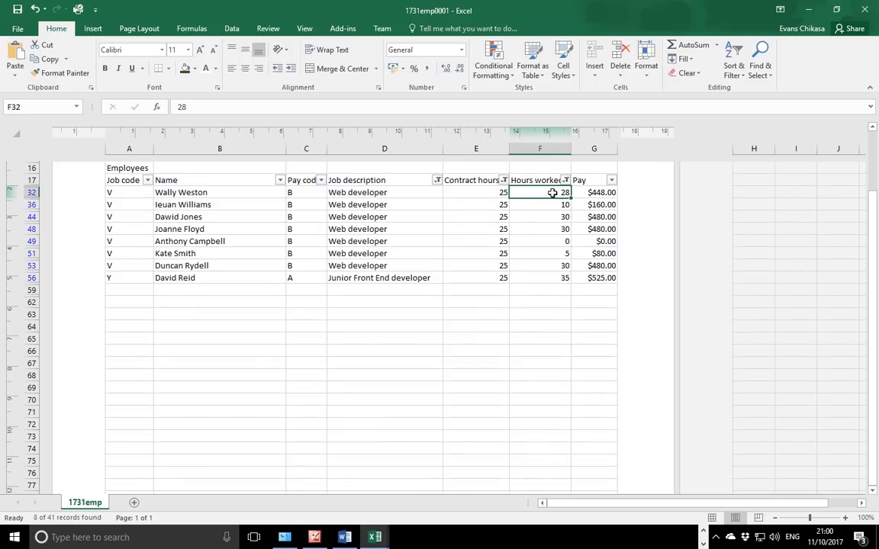
click(500, 192)
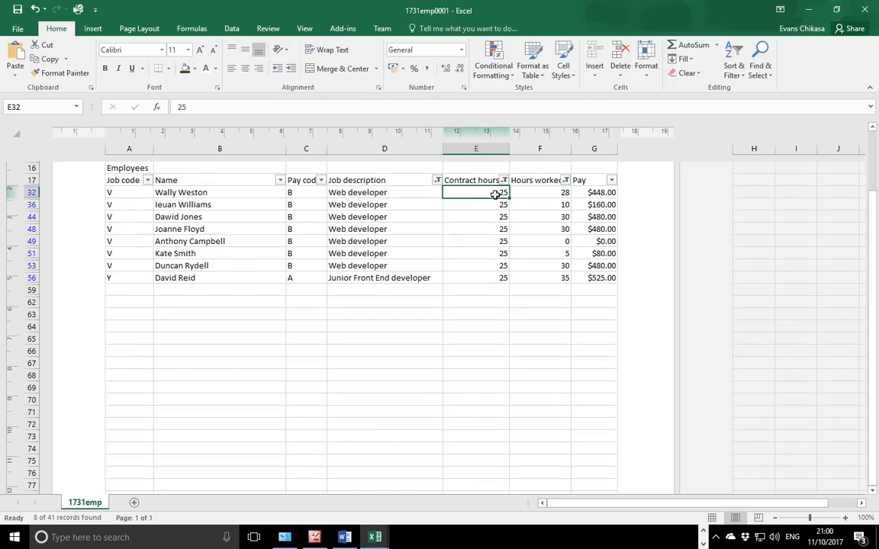
click(544, 205)
click(496, 204)
click(558, 217)
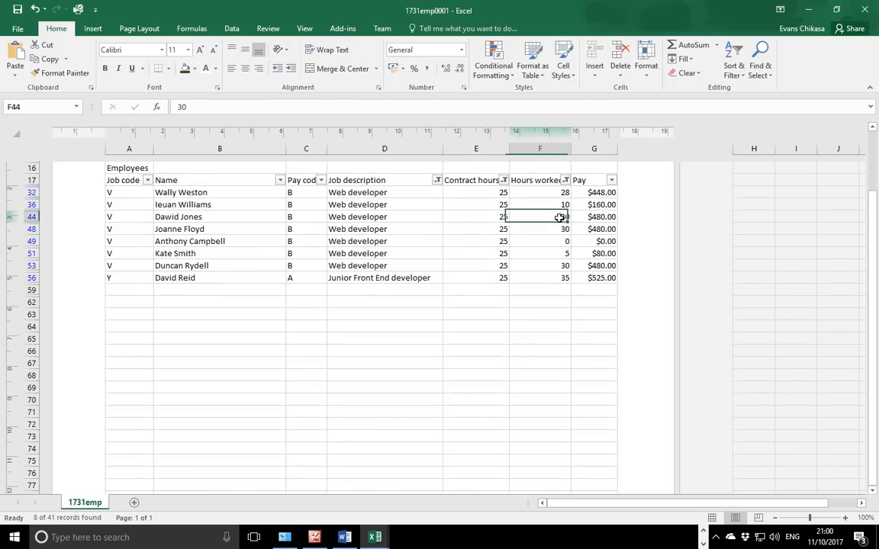
click(499, 216)
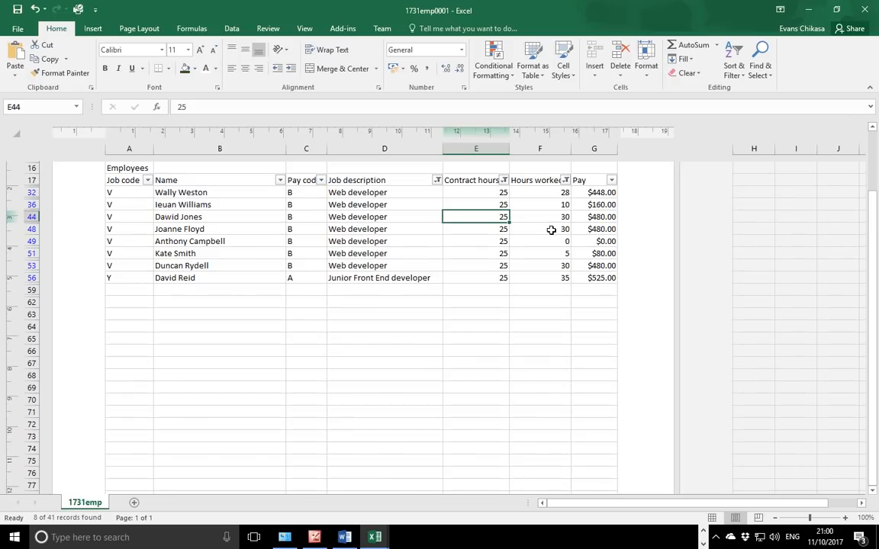
click(551, 229)
click(498, 229)
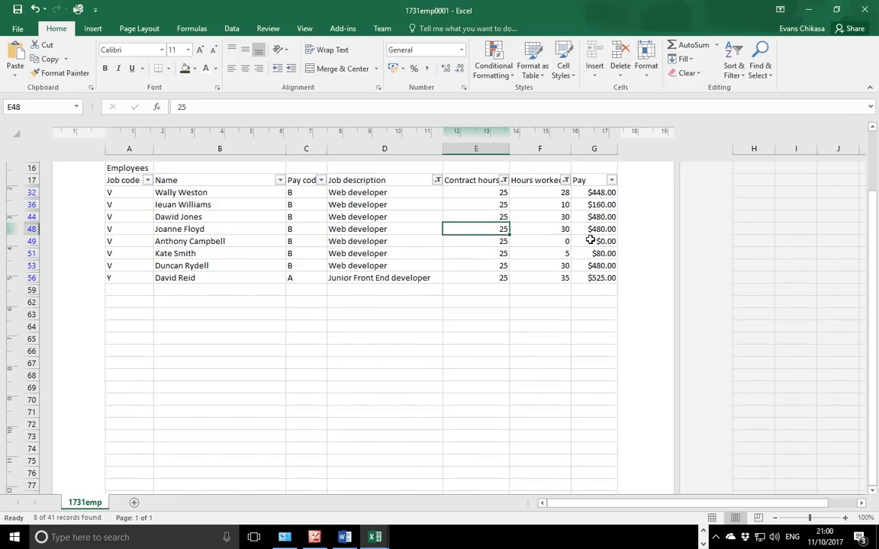
- Review the Contract hours filter values and the Hours worked number filter options, and compare the hours in row 32
click(505, 181)
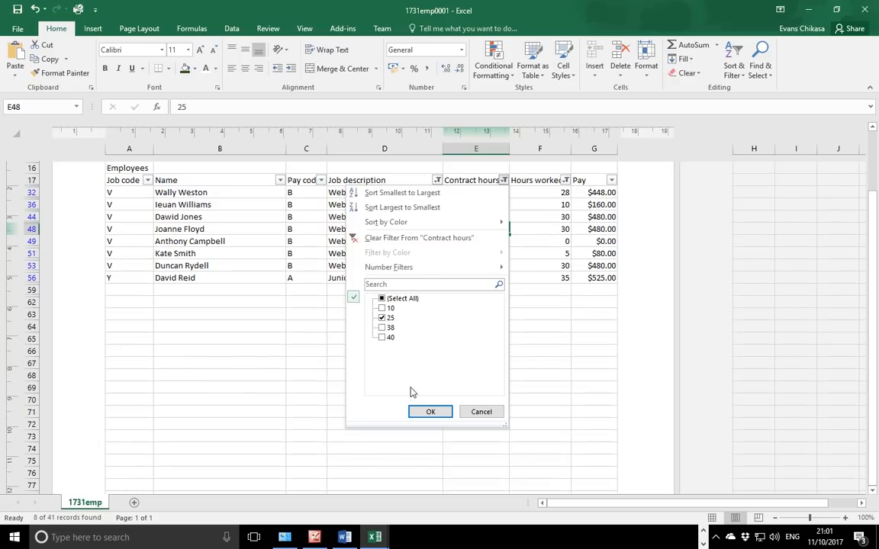
click(432, 412)
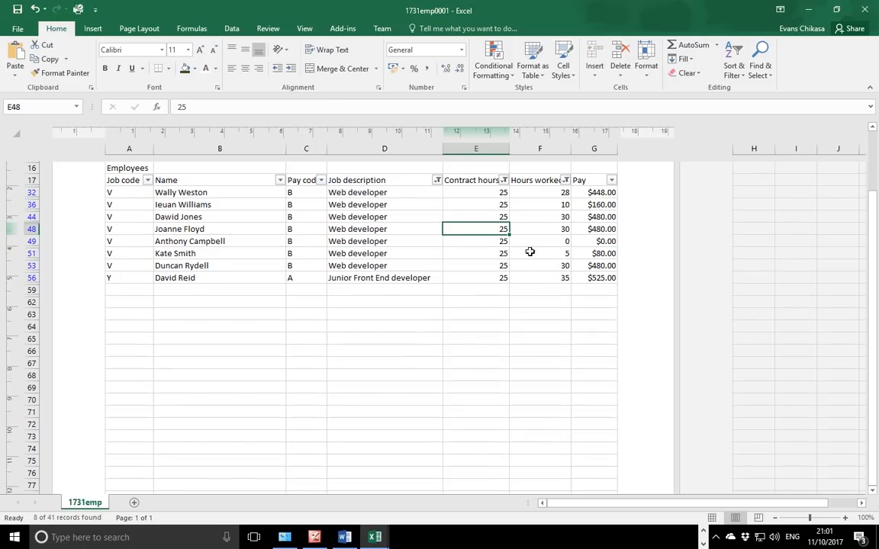
click(566, 182)
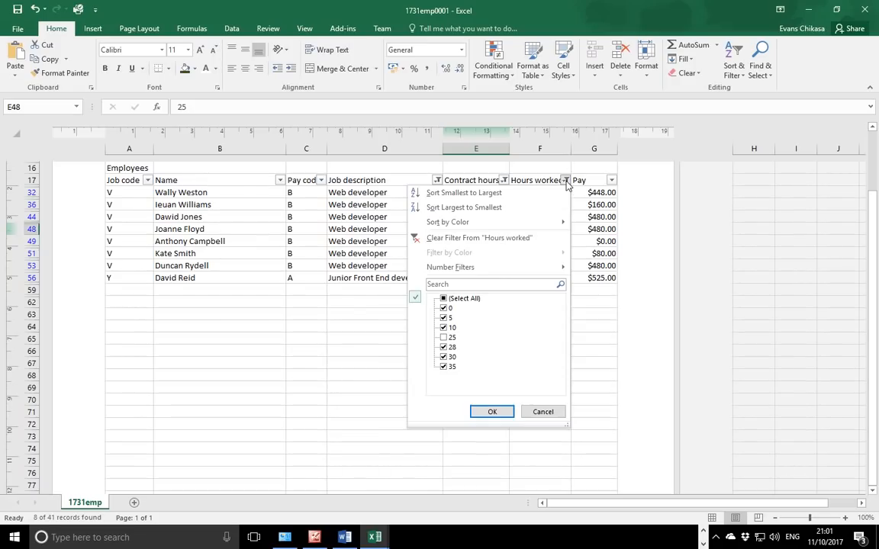
mouse_move(526, 267)
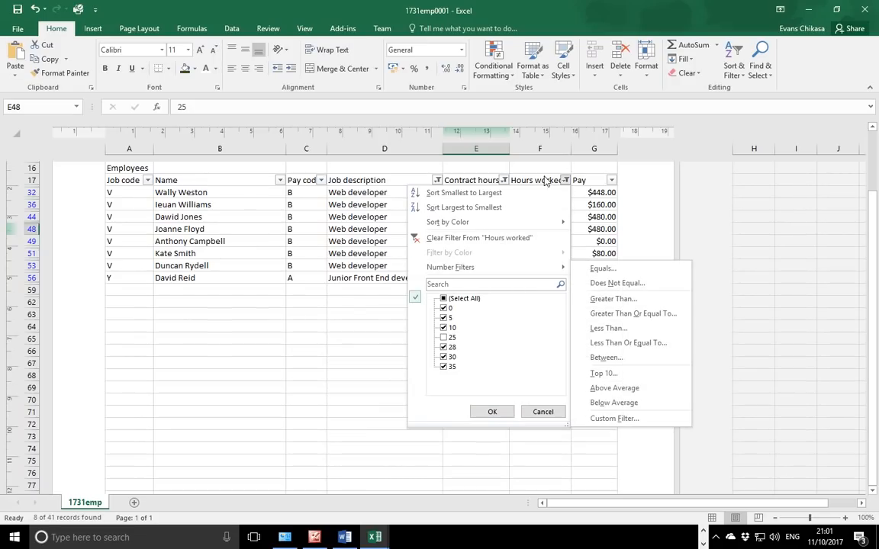
key(Escape)
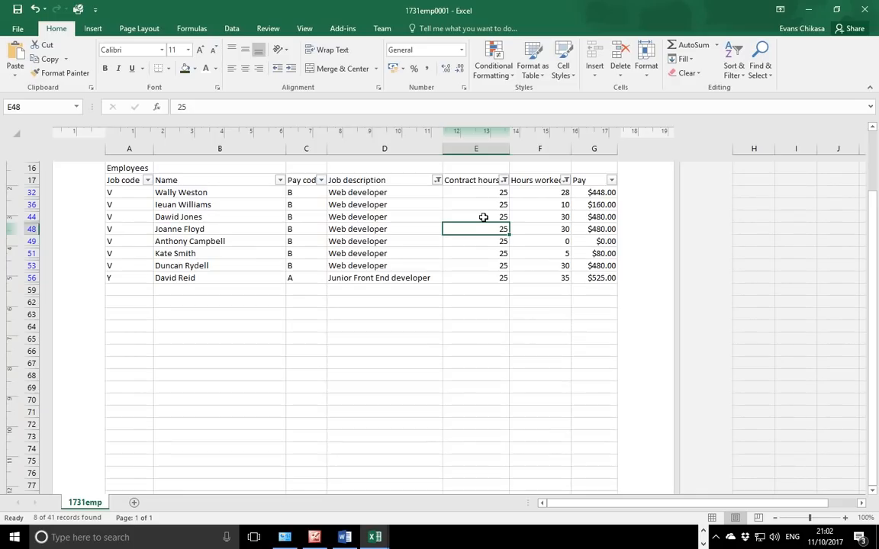
drag(480, 192, 540, 194)
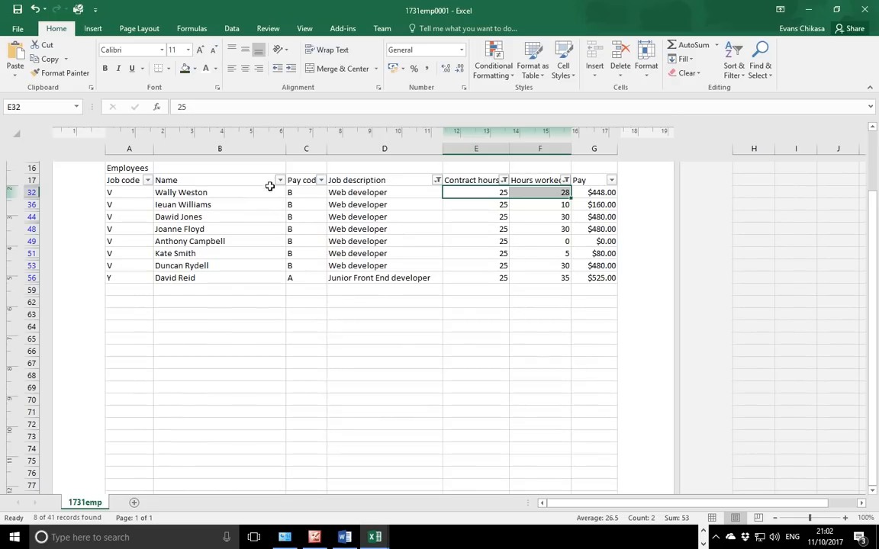
click(734, 59)
click(756, 116)
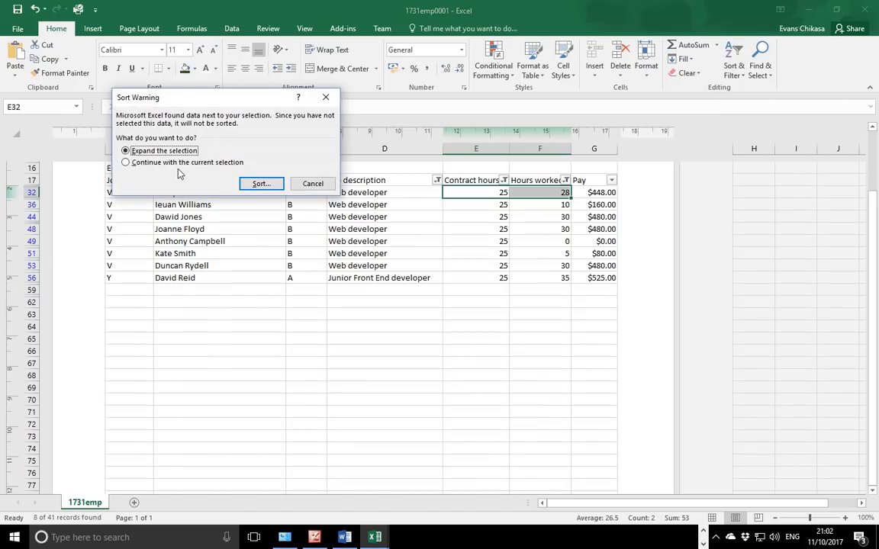
click(314, 183)
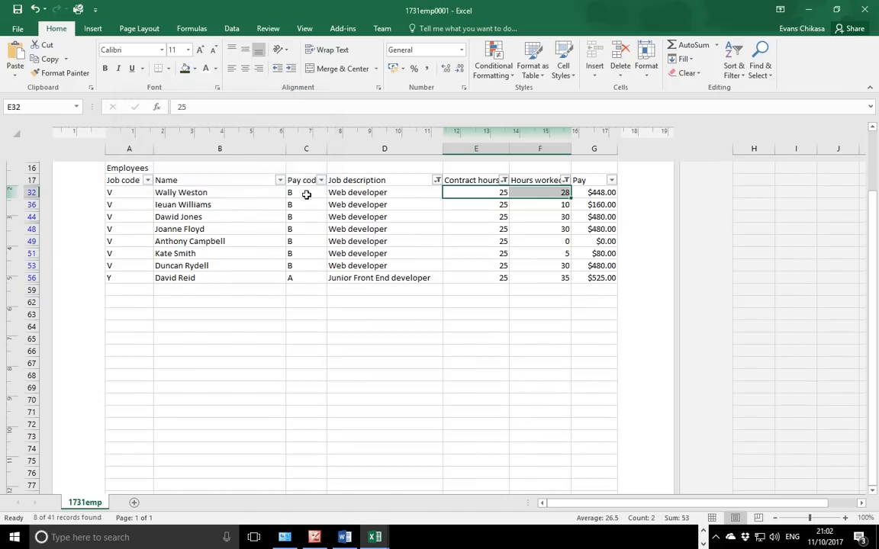
- Sort the extracted developers into ascending order of Name
click(355, 239)
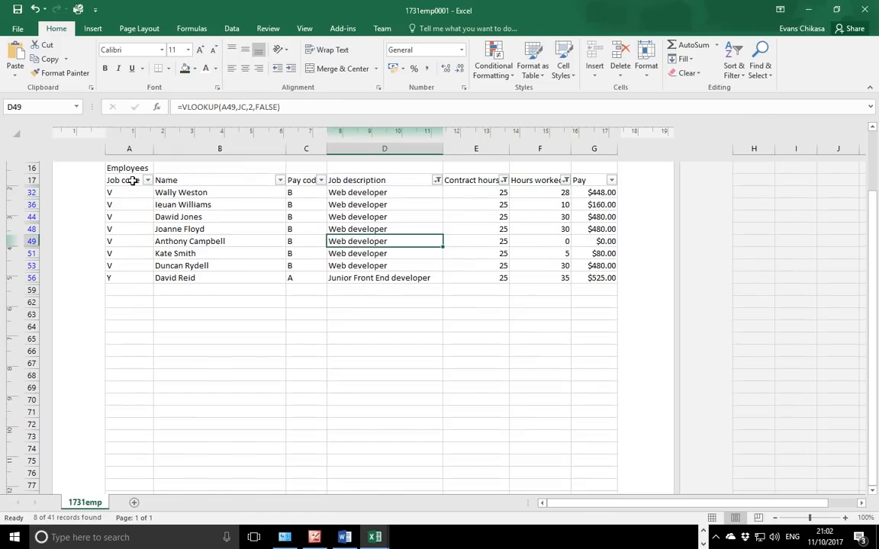
click(280, 181)
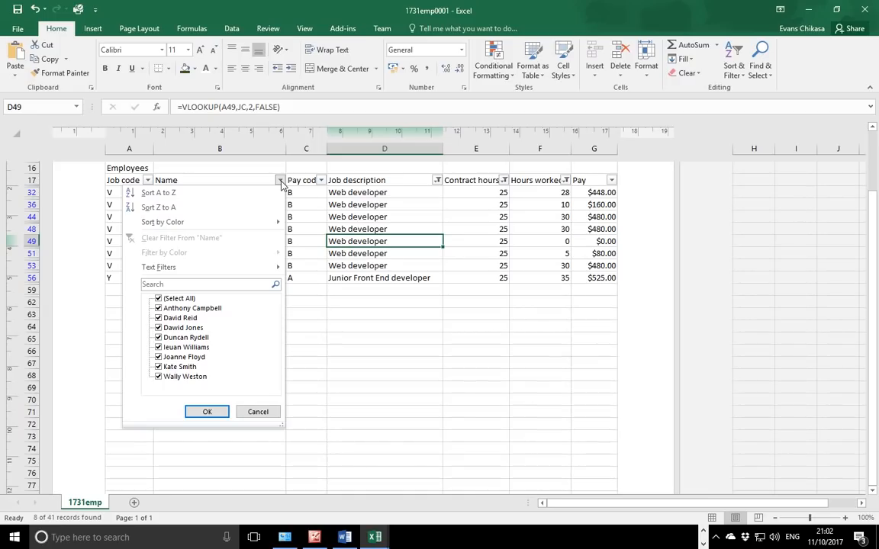
click(221, 199)
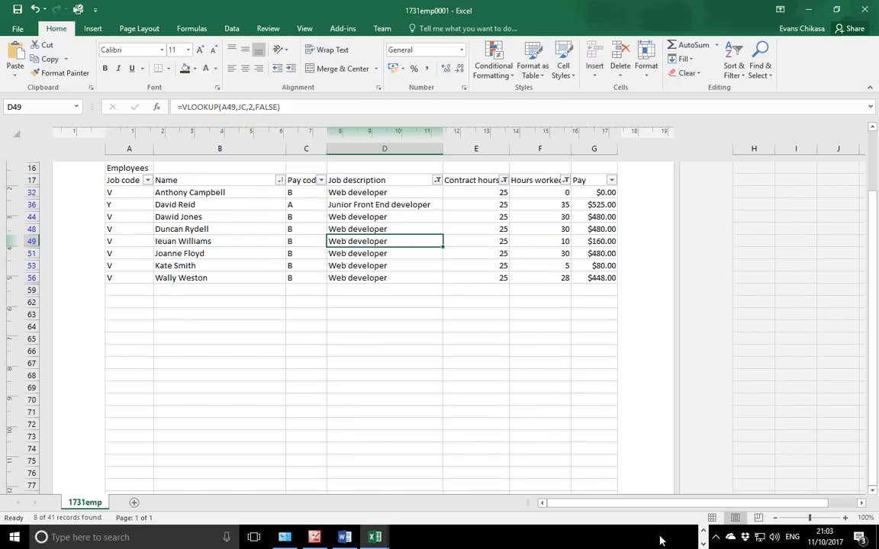
- Switch to the exam paper in Acrobat Reader to check the task 22 instructions
click(701, 535)
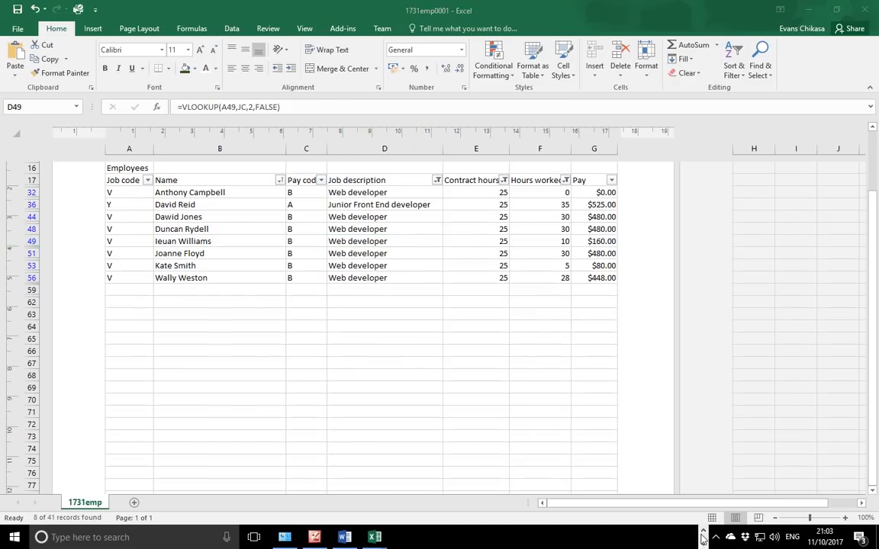
click(700, 533)
click(376, 539)
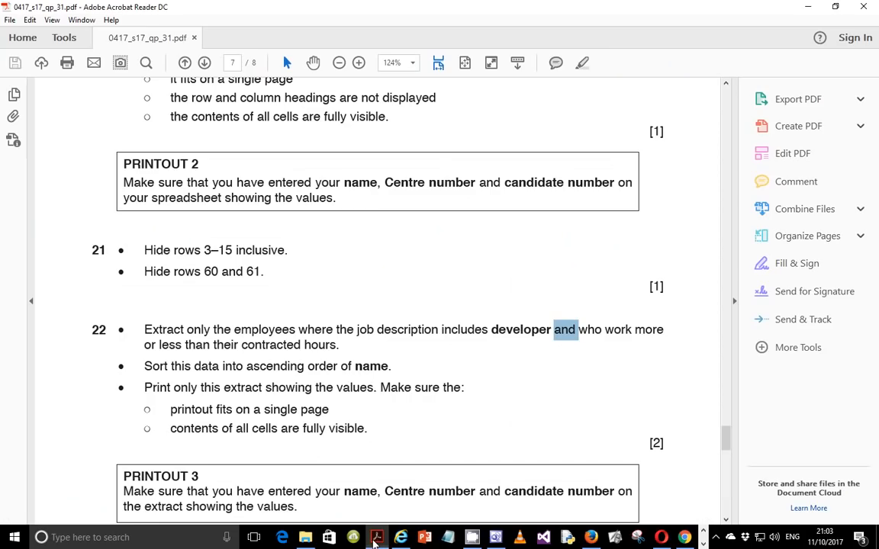
- Read task 22's instructions on sorting by name and printing only the extract, and switch back to the Excel workbook
drag(183, 368, 395, 374)
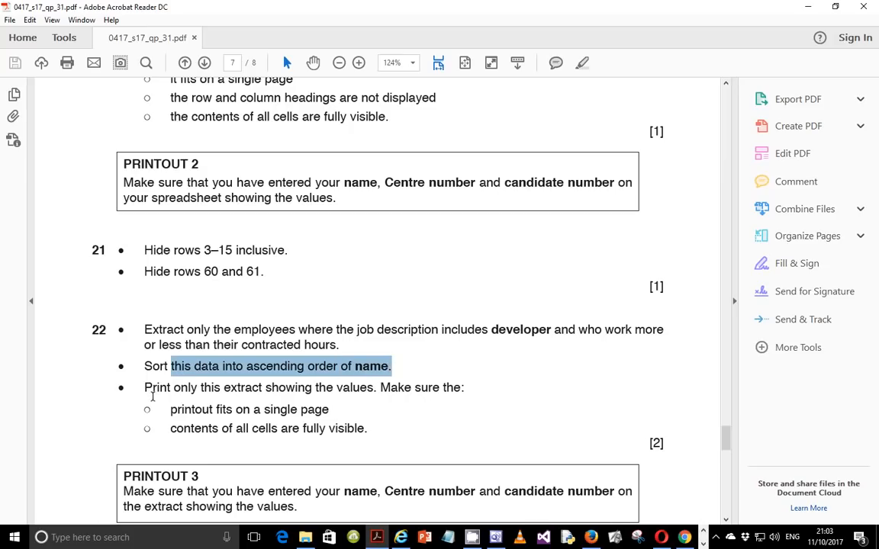
drag(142, 388, 452, 396)
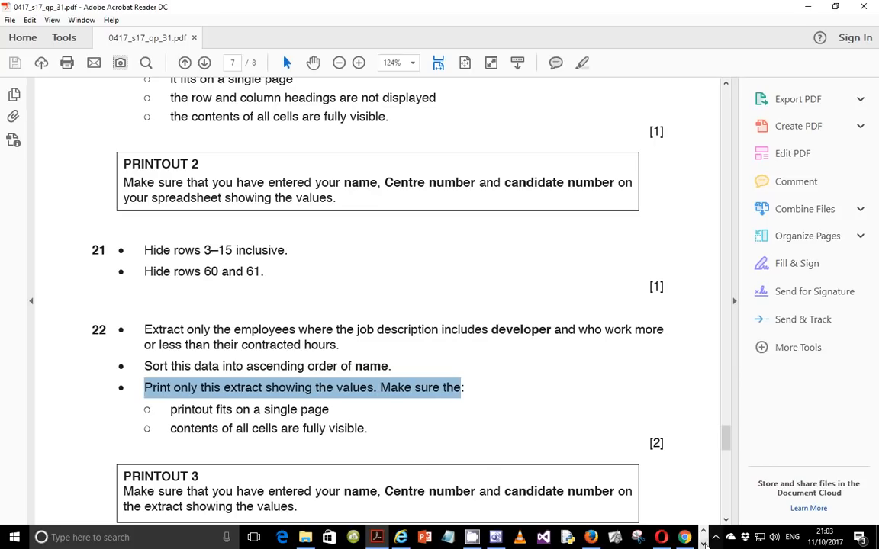
click(704, 544)
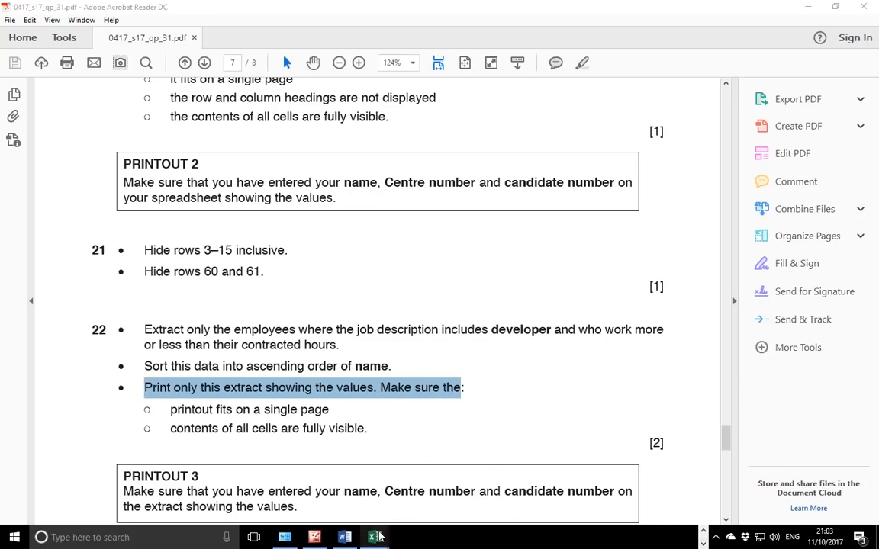
mouse_move(374, 538)
click(426, 506)
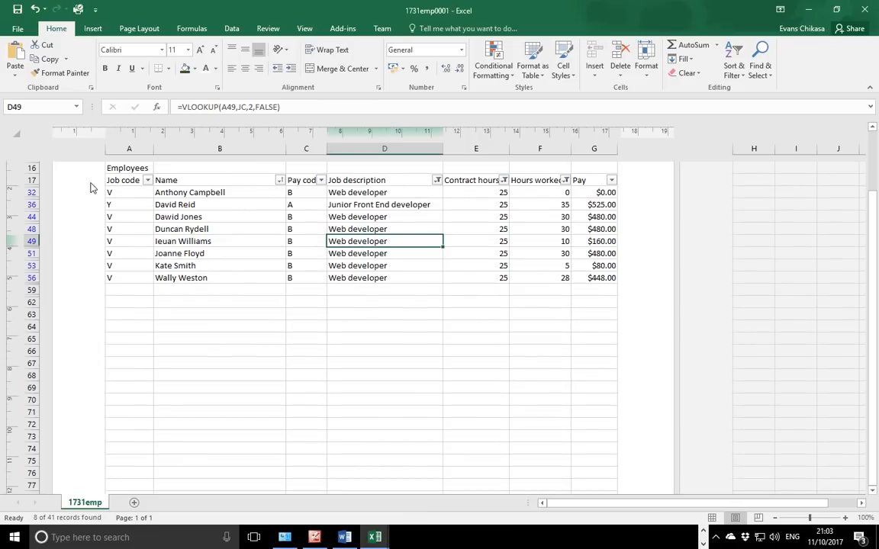
- Autofit all column widths on the sheet to show the full cell contents, and open the extract's print preview
click(17, 133)
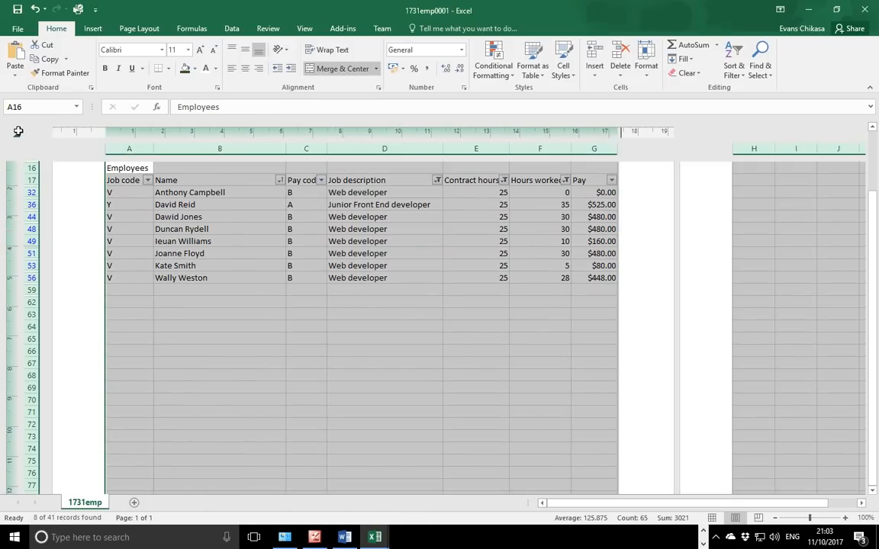
double_click(153, 149)
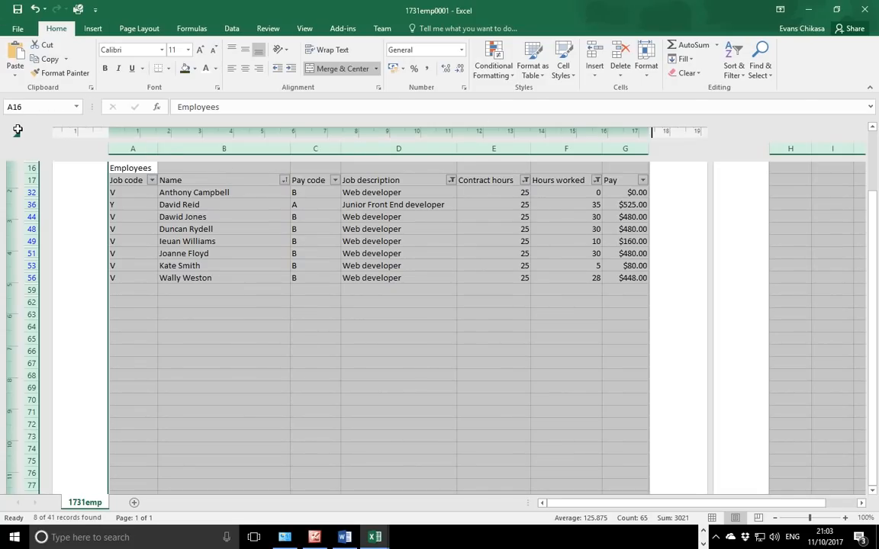
click(18, 28)
click(29, 173)
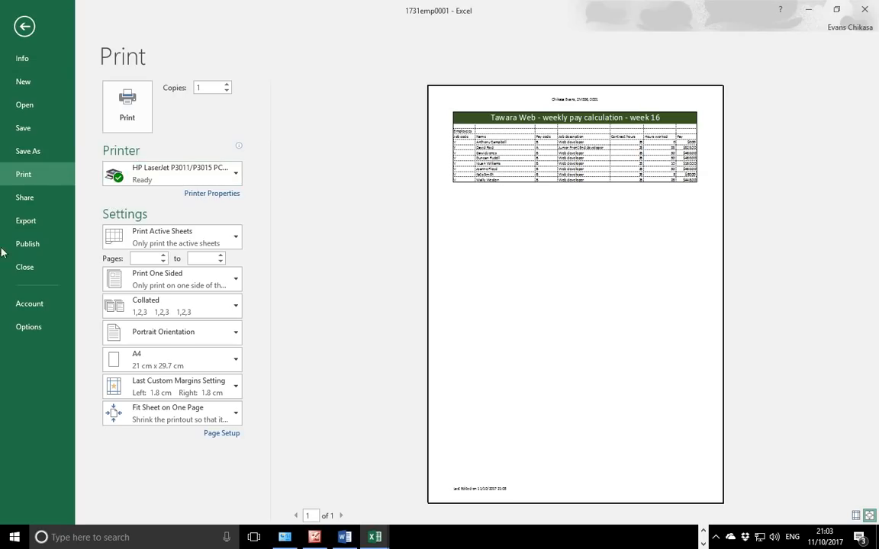
- Switch to the exam paper in Acrobat Reader and read the Evidence Document and Printout 4 requirements through to the paper's end
click(703, 533)
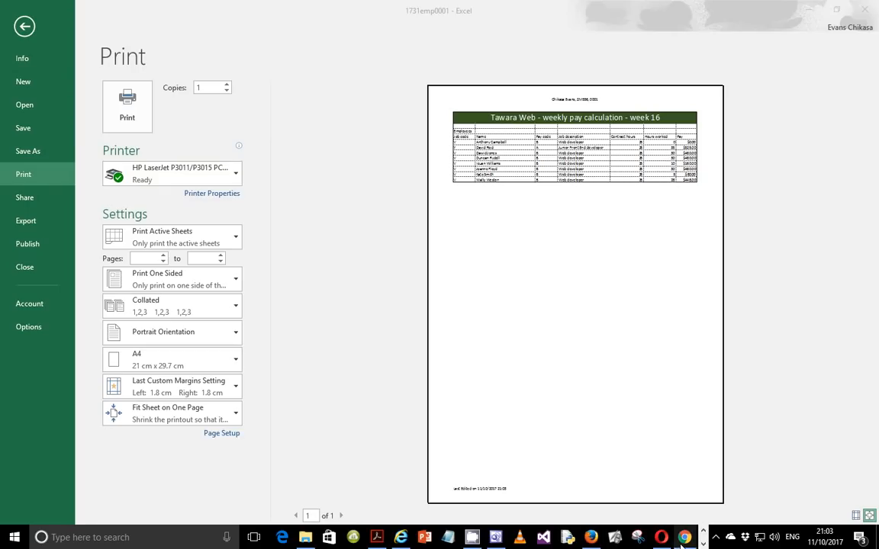
click(377, 538)
scroll(323, 417, down, 3)
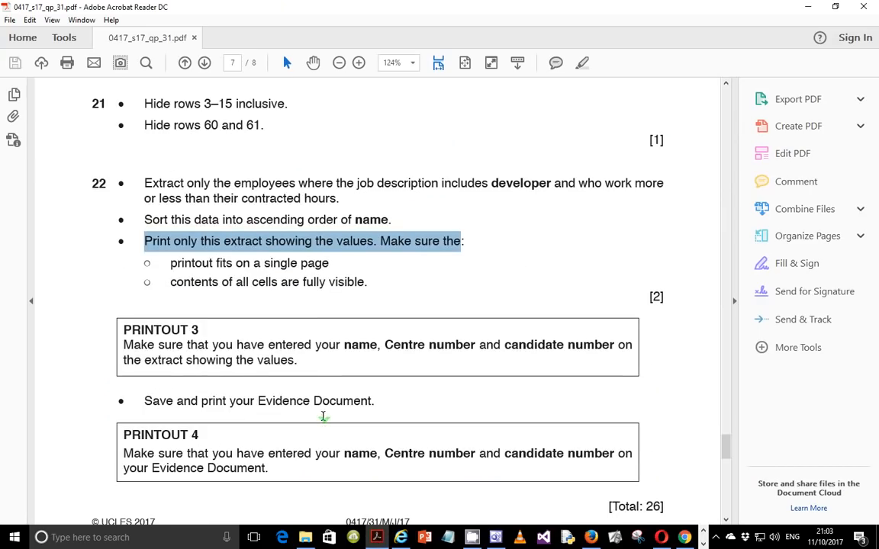
scroll(323, 418, down, 2)
drag(144, 284, 352, 285)
drag(124, 337, 352, 351)
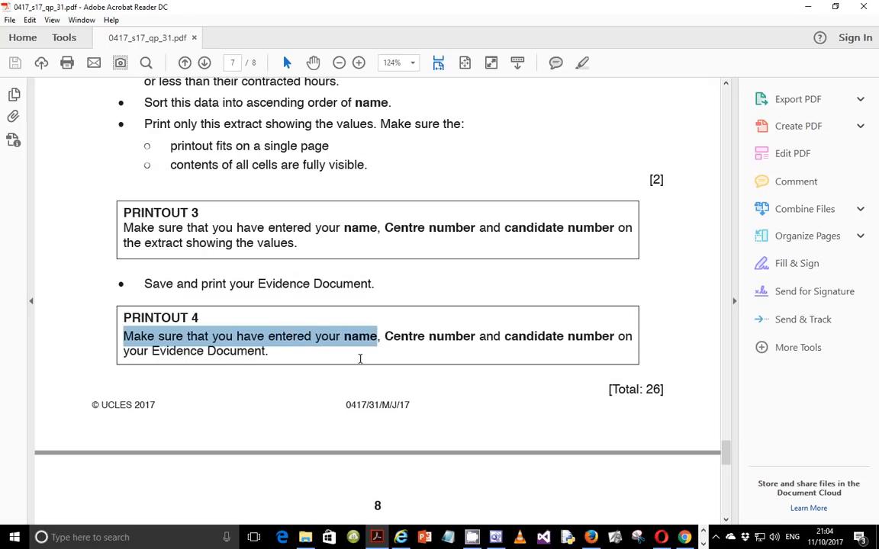
click(304, 377)
scroll(305, 378, down, 5)
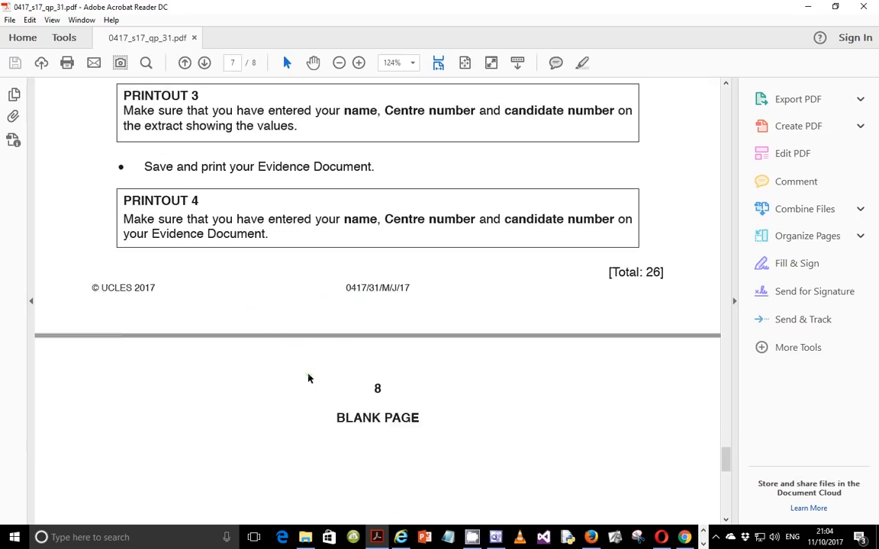
- Reread task 22's criteria for extracting employees by developer job description and contracted hours
scroll(308, 378, up, 6)
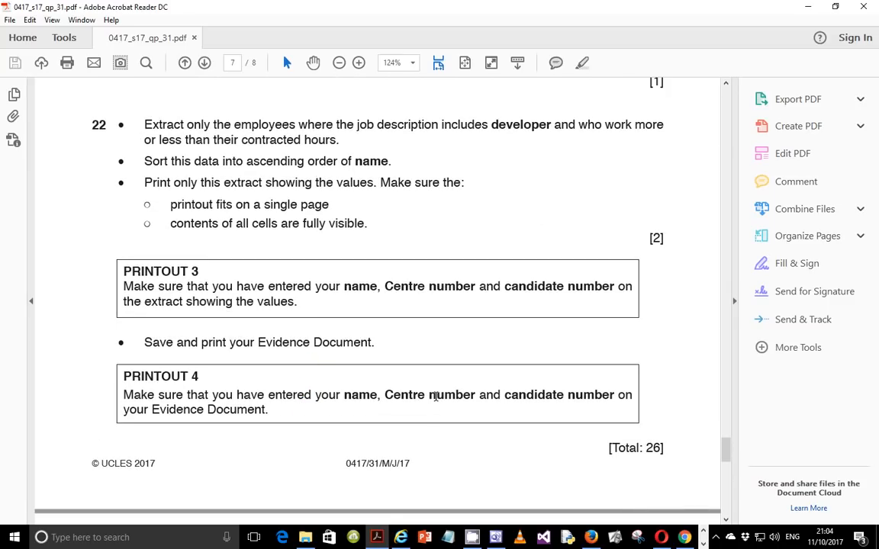
scroll(492, 372, up, 3)
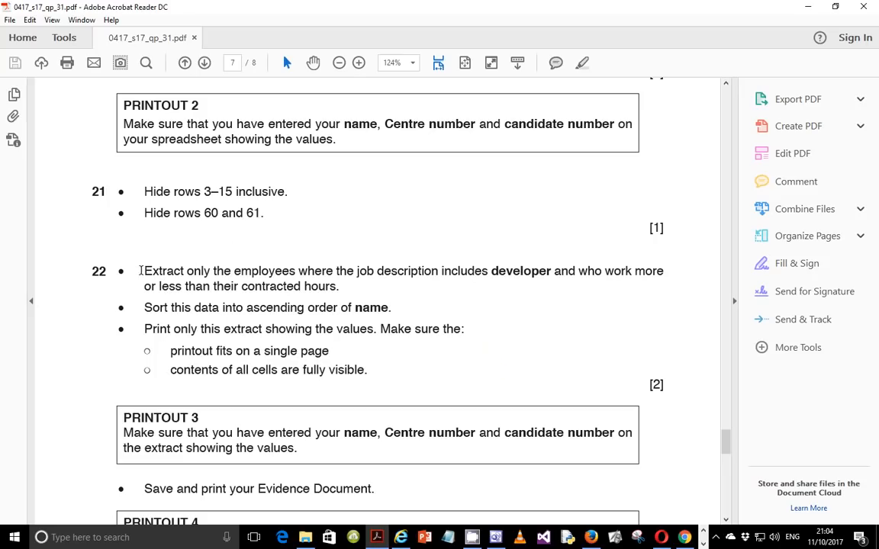
drag(190, 271, 341, 289)
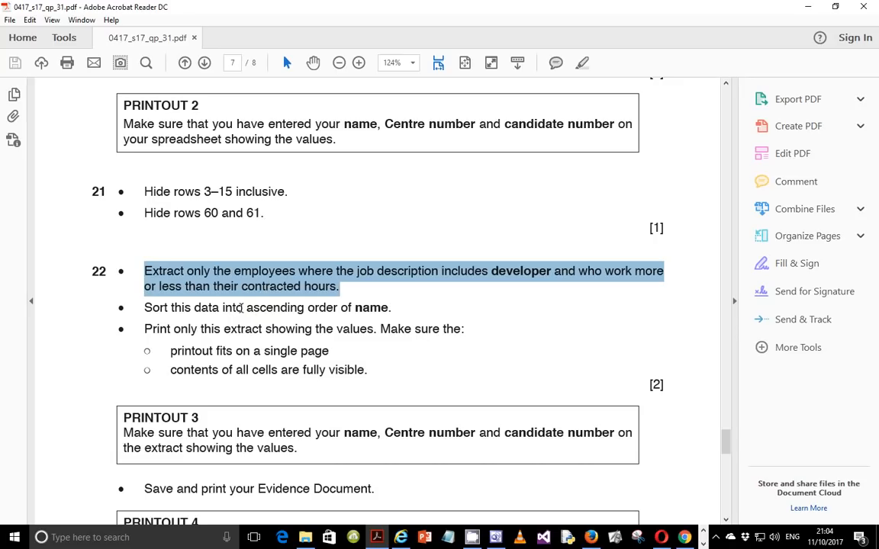
click(499, 274)
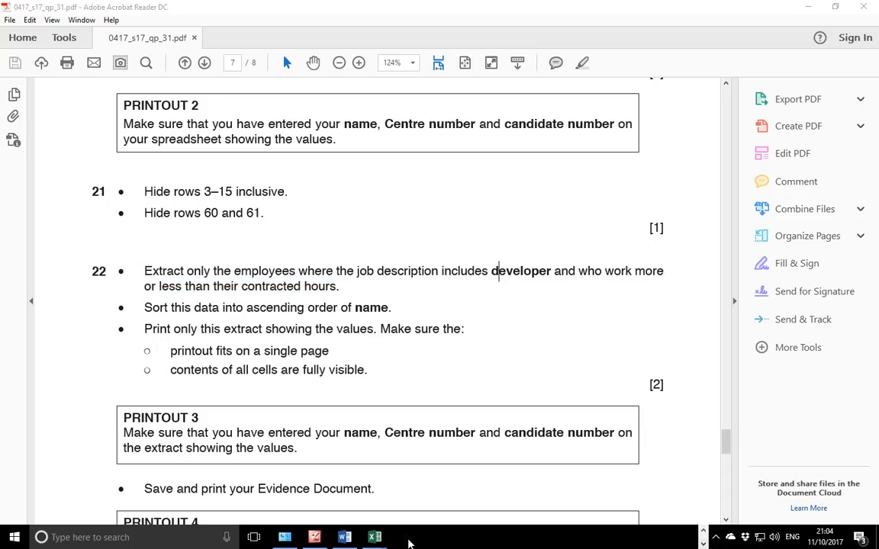
- Switch back to the Excel workbook, close the print preview and select empty cell F64 below the extract
mouse_move(374, 537)
click(439, 493)
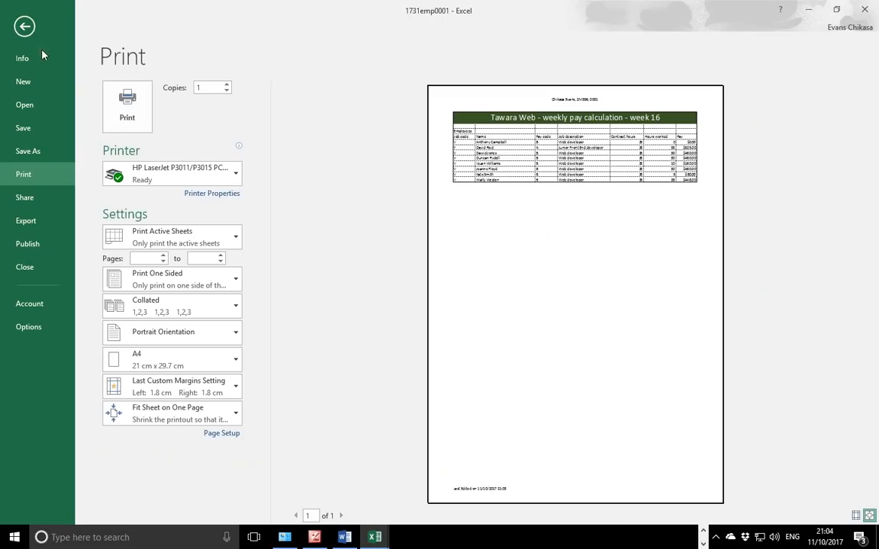
click(25, 26)
click(576, 330)
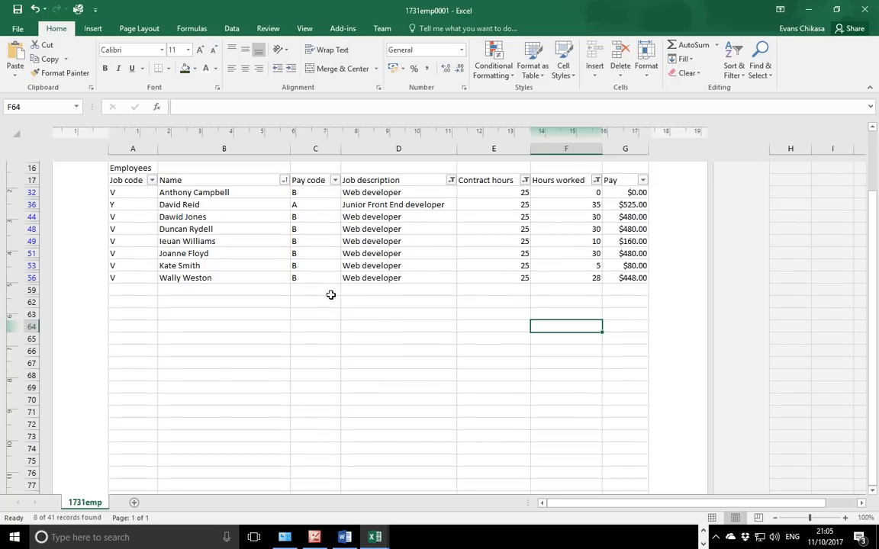
click(715, 537)
click(715, 463)
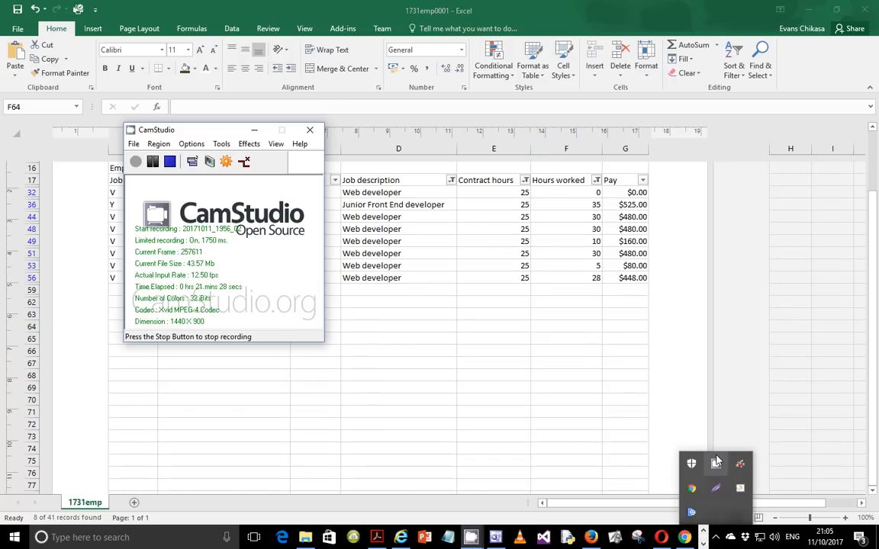